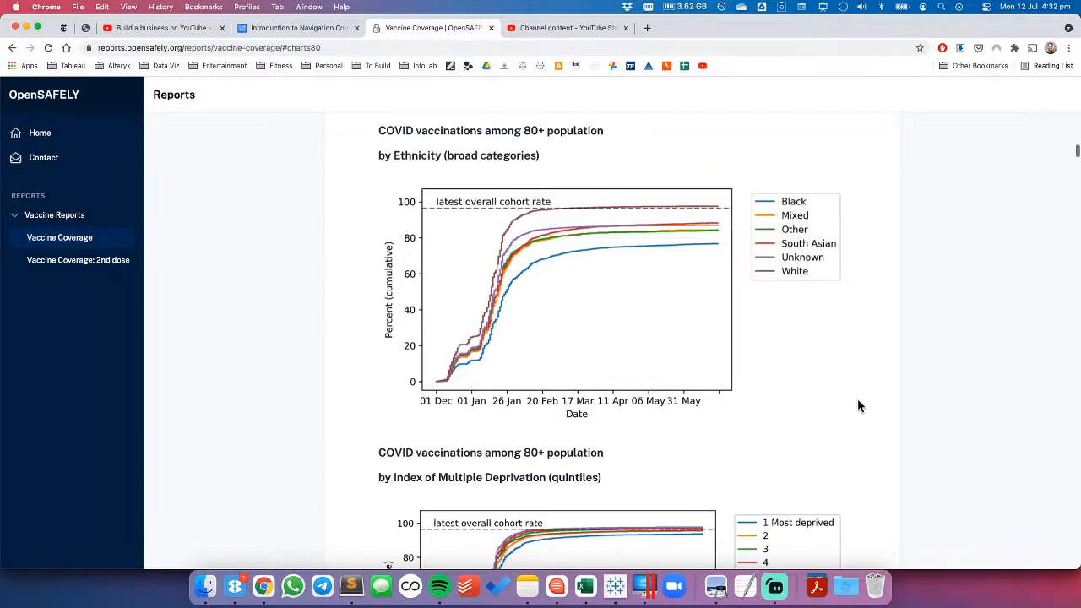
Step: Examine the cumulative COVID vaccination charts for the 80+ population and on to the 70-79 population's ethnicity chart
scroll(855, 408, down, 15)
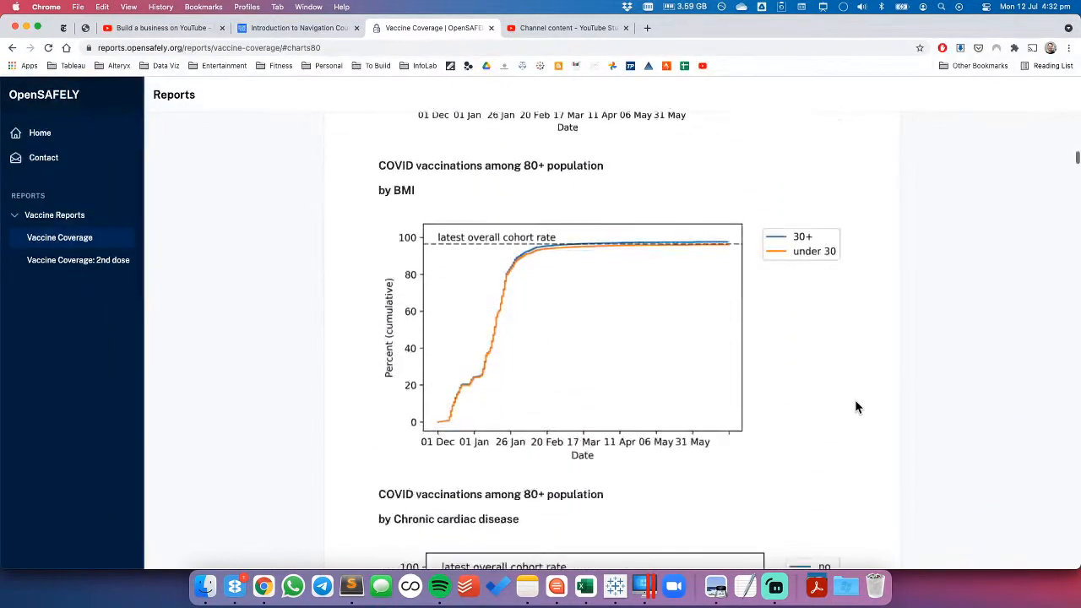
scroll(855, 407, down, 20)
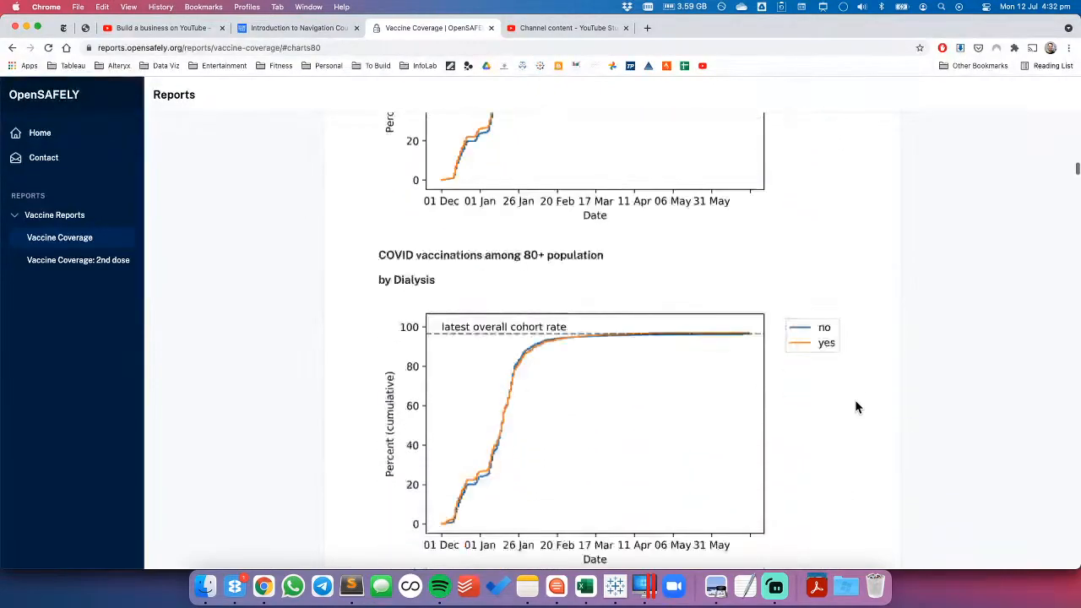
scroll(856, 407, down, 13)
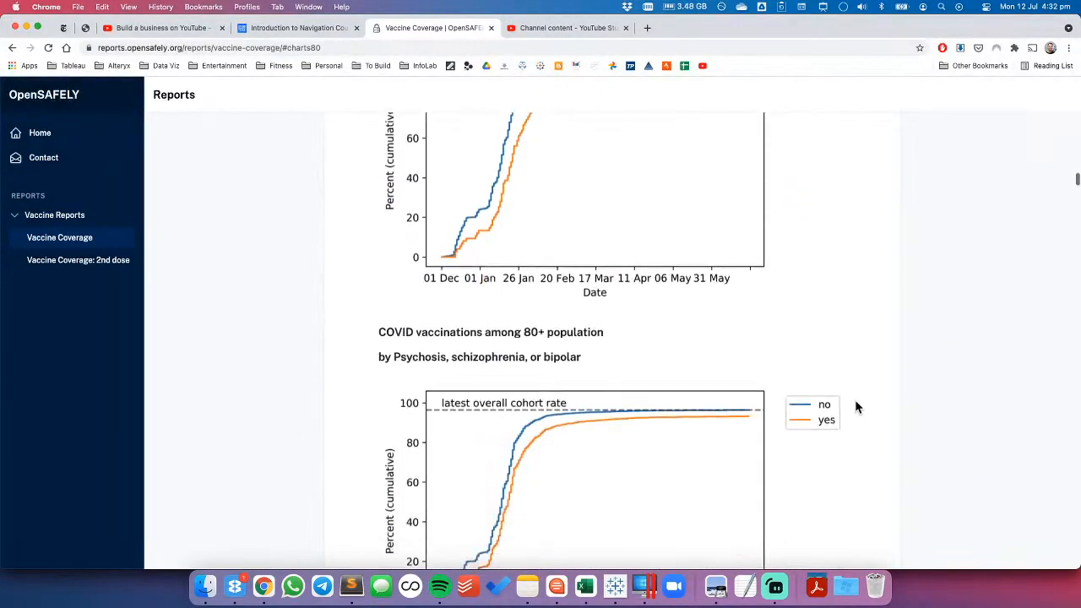
scroll(856, 407, down, 15)
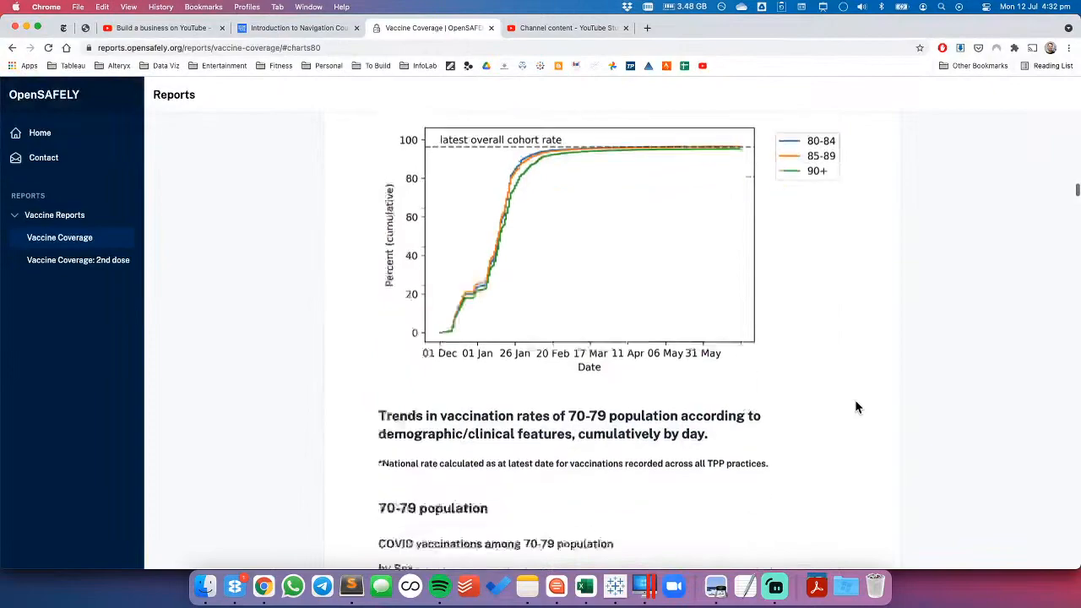
scroll(855, 408, down, 10)
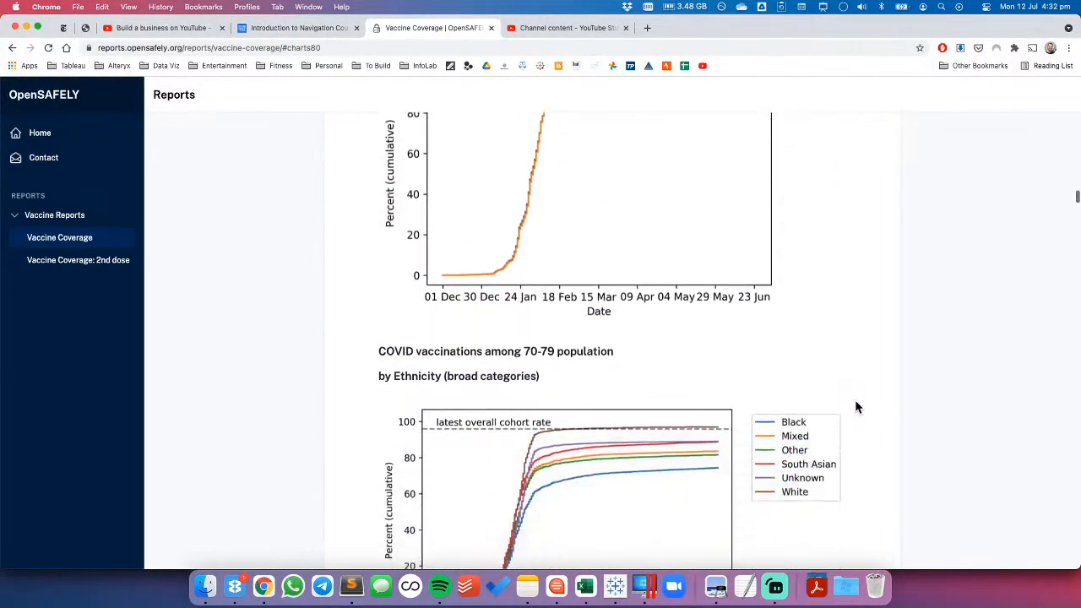
scroll(855, 405, down, 2)
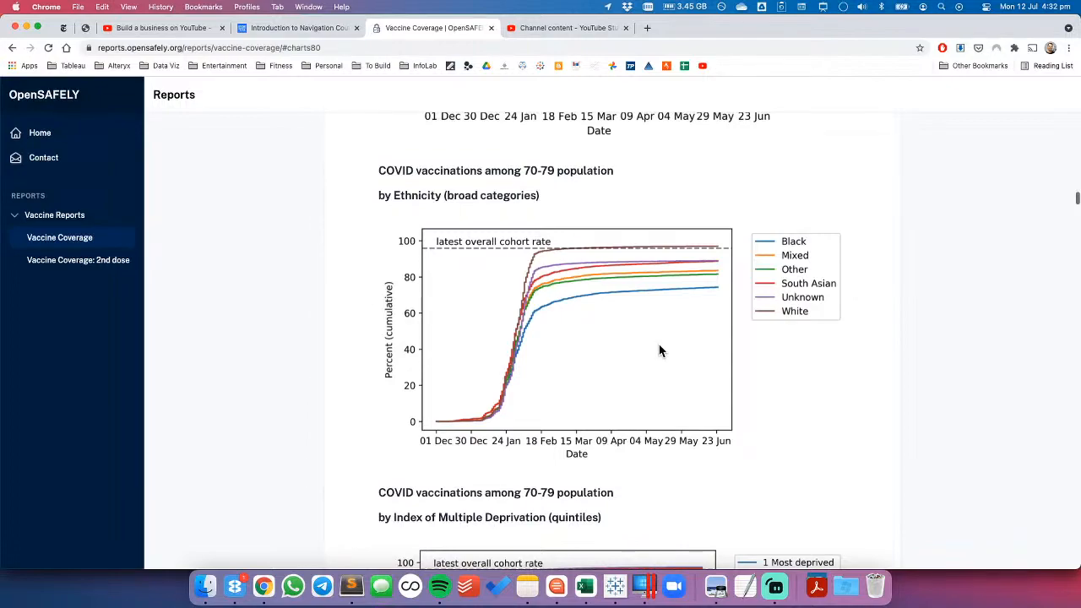
Step: Switch to the COVID Vaccine Coverage workbook in Excel and highlight the Age Range column
click(585, 585)
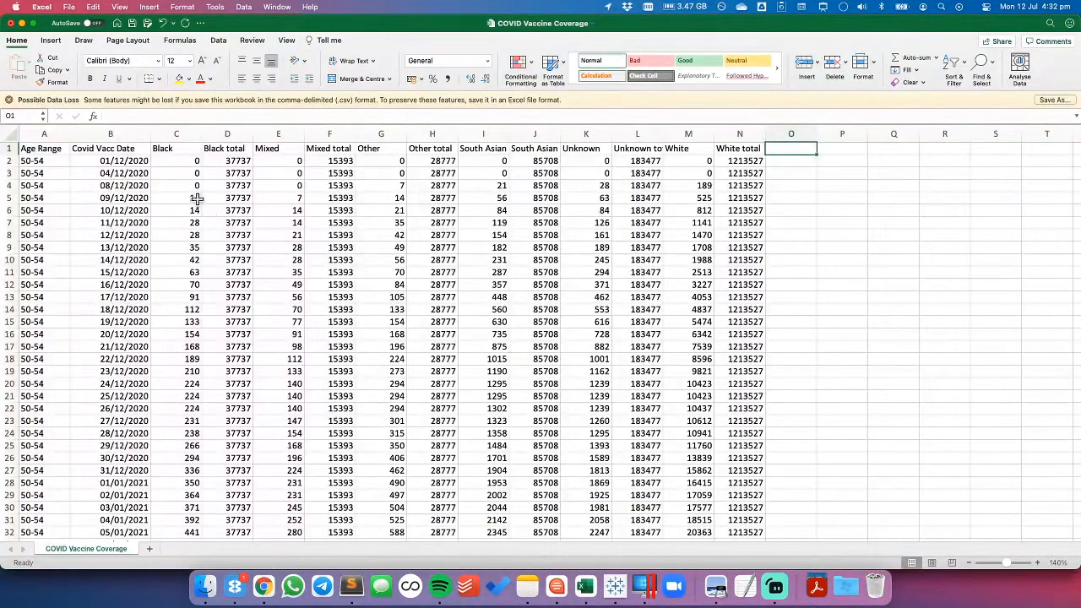
click(46, 133)
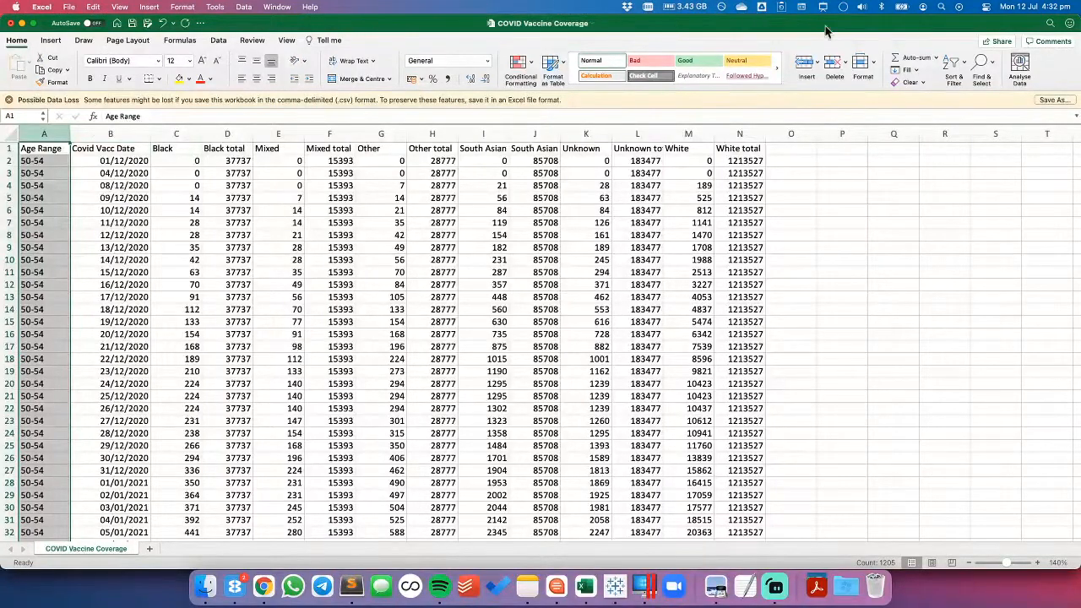
click(861, 10)
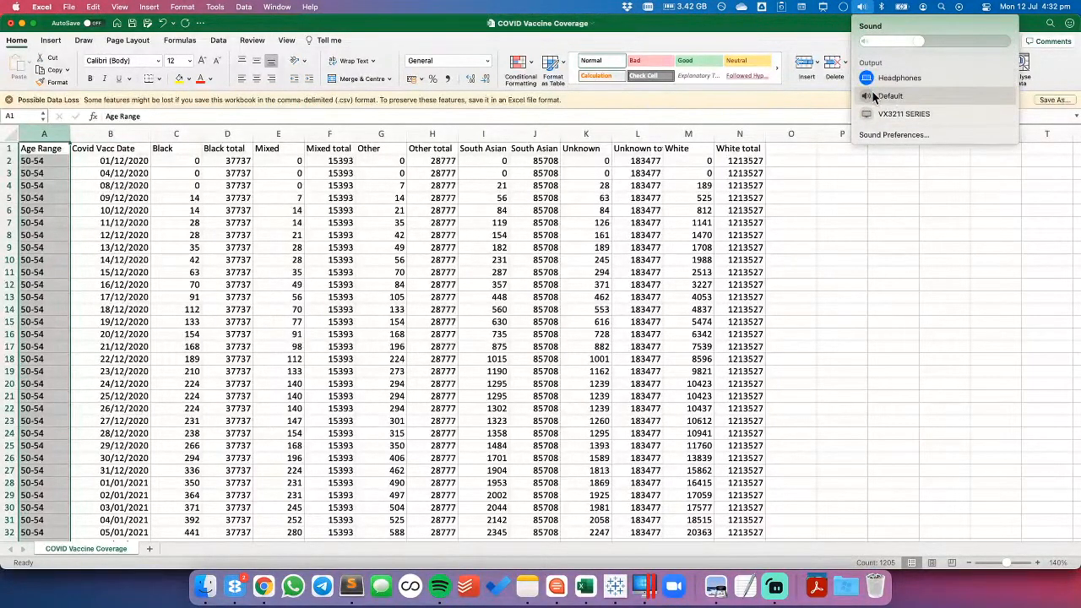
click(825, 31)
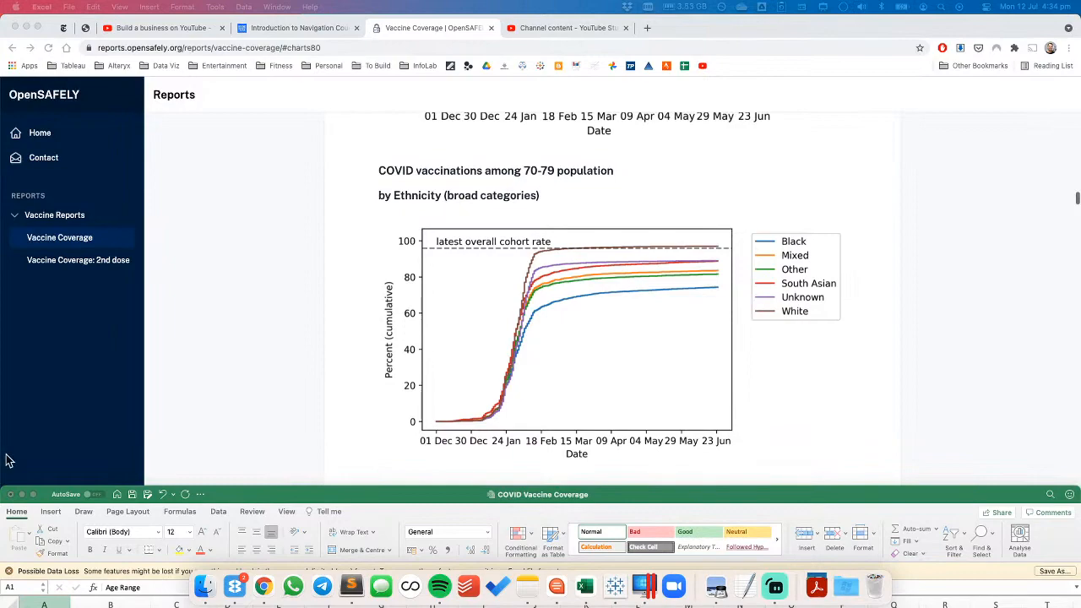
Step: Bring the workbook window back over the report and review the count and total columns for the ethnic groups
drag(472, 494, 481, 18)
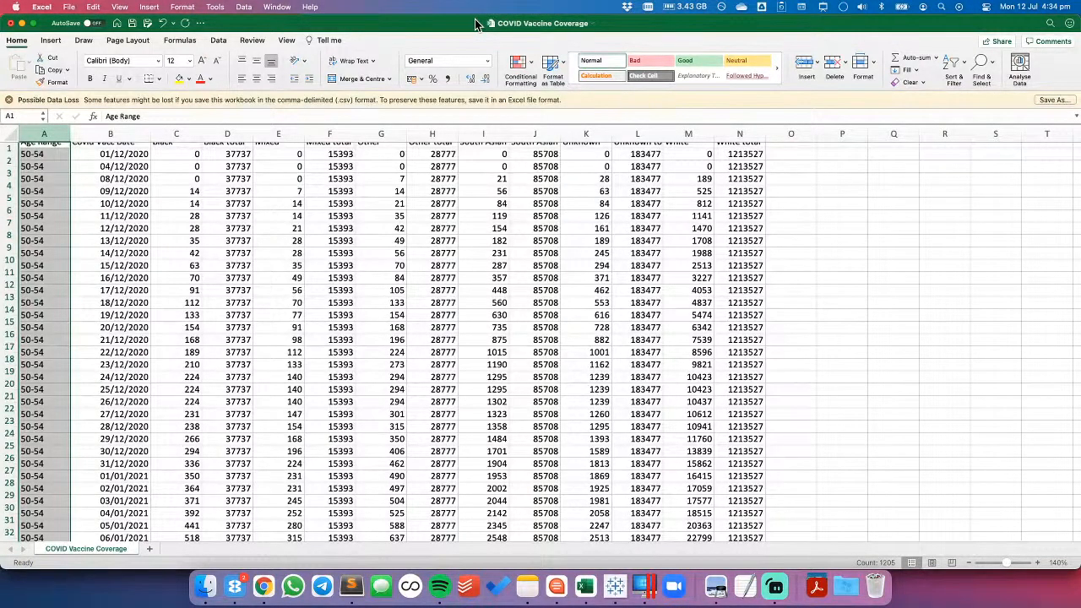
scroll(232, 228, up, 1)
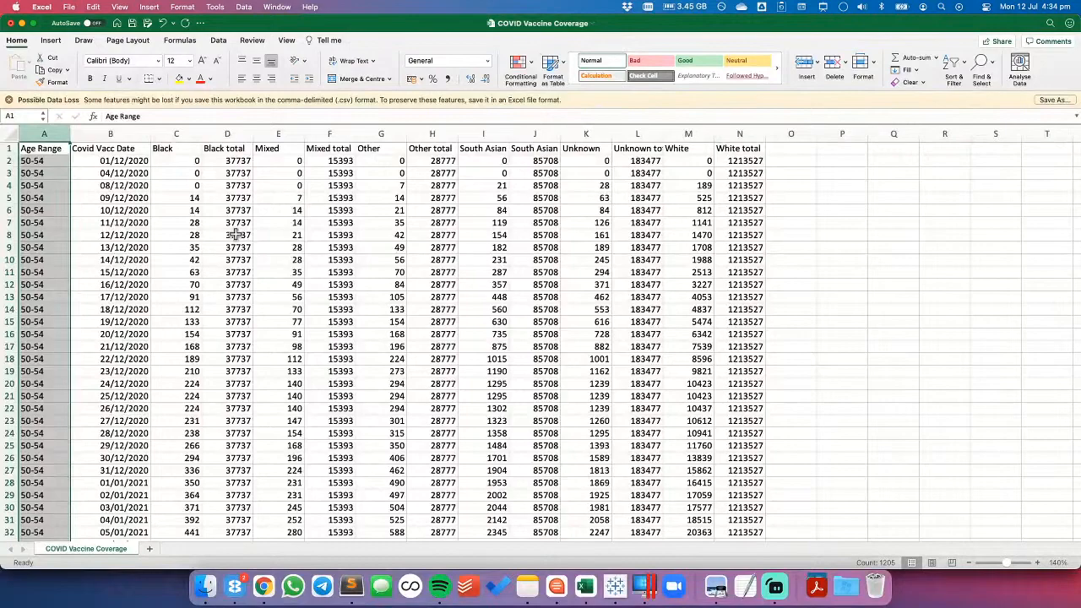
click(224, 134)
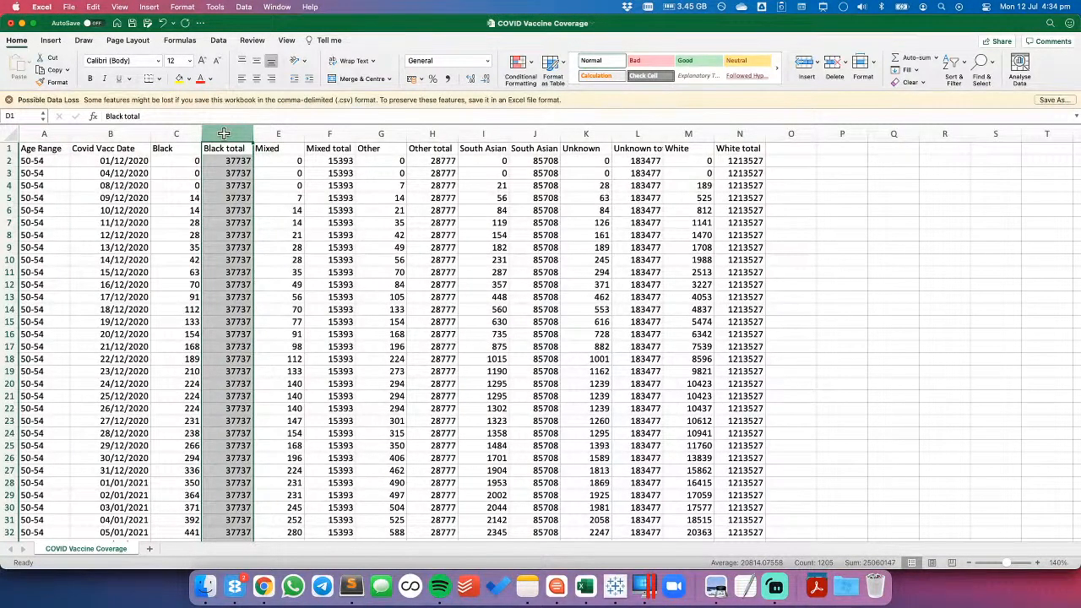
click(289, 134)
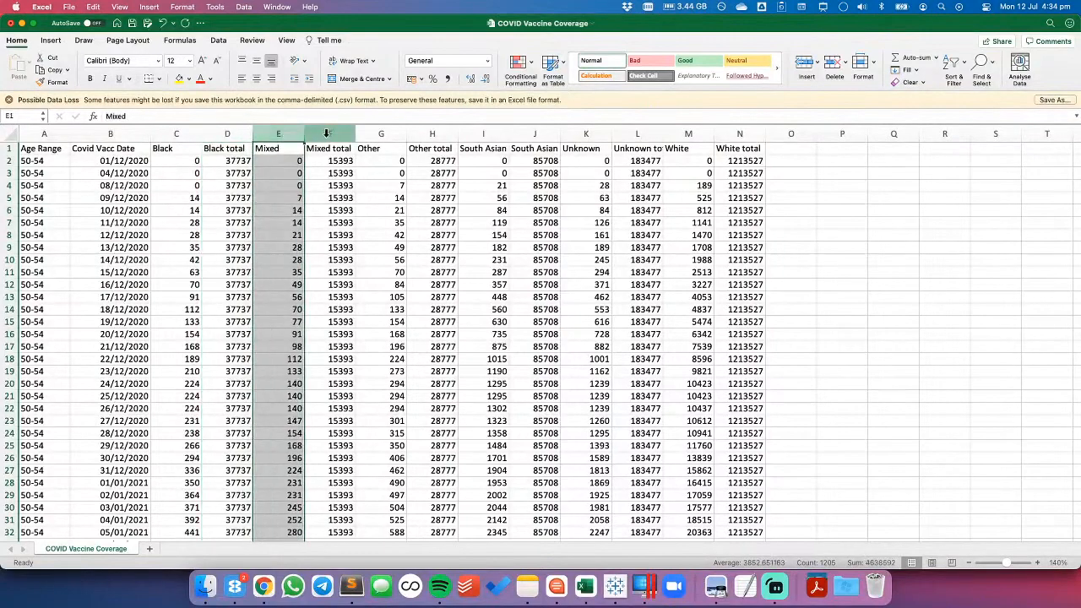
click(325, 134)
click(382, 134)
drag(383, 134, 688, 135)
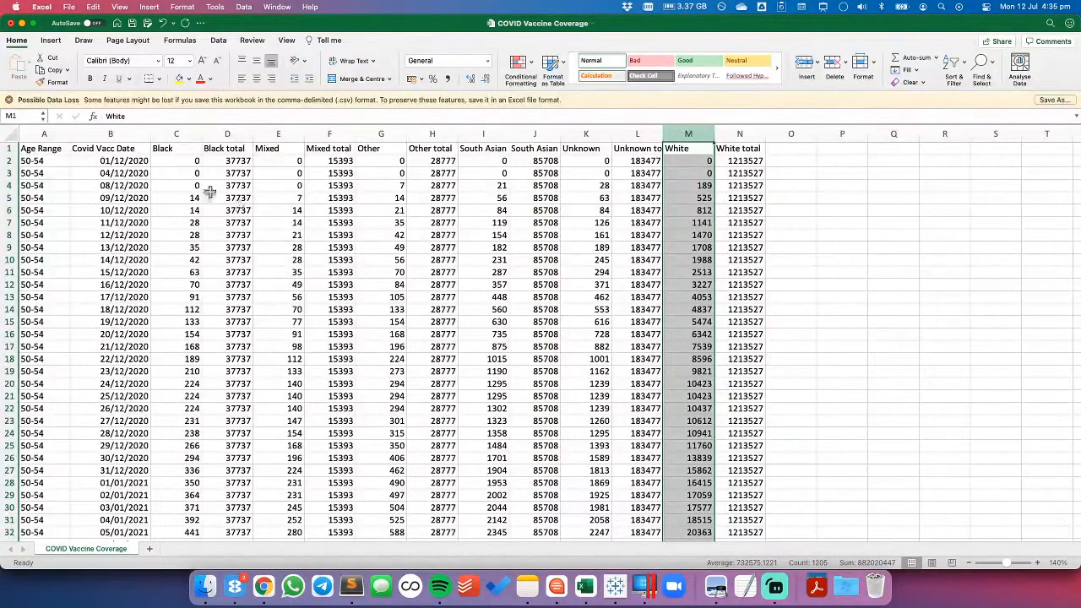
Step: Insert an empty column before the Black total column
click(217, 134)
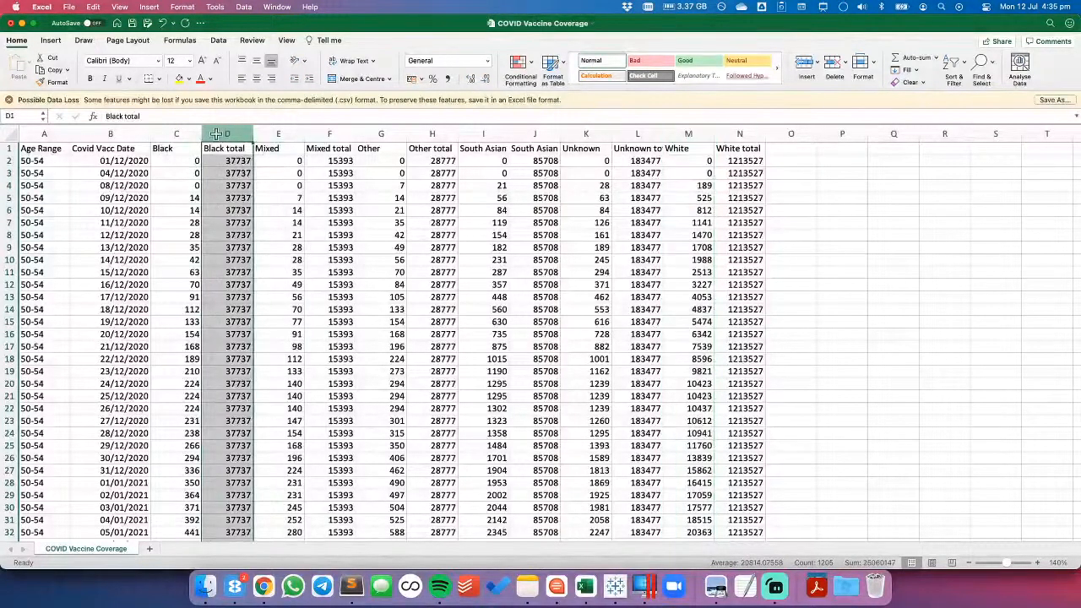
click(802, 65)
click(379, 134)
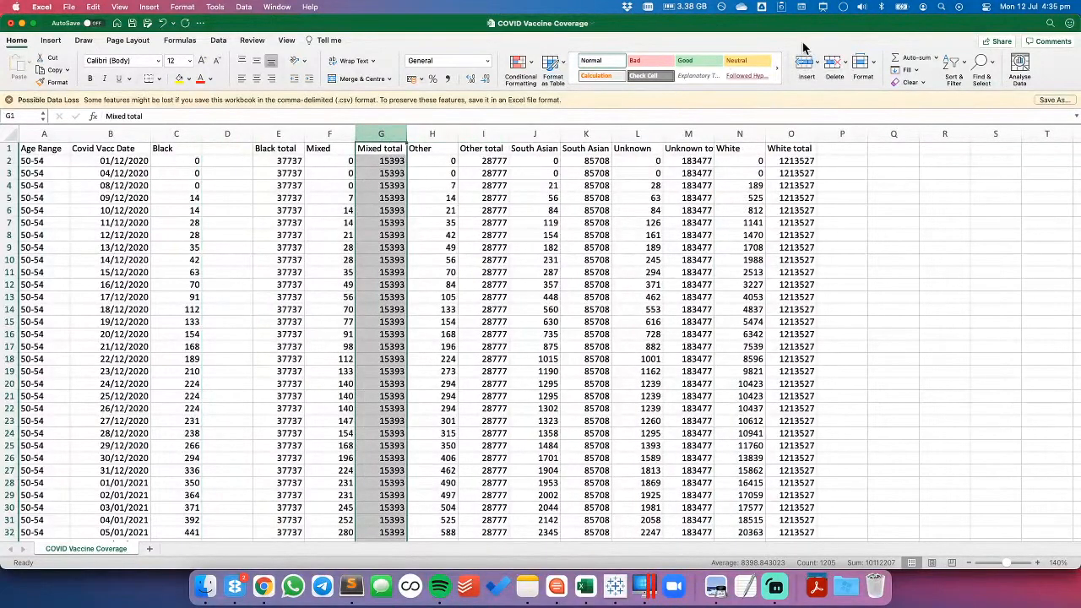
Step: Rename the Black header in C1 to "Black Cumulative"
click(213, 149)
key(Left)
text(Black)
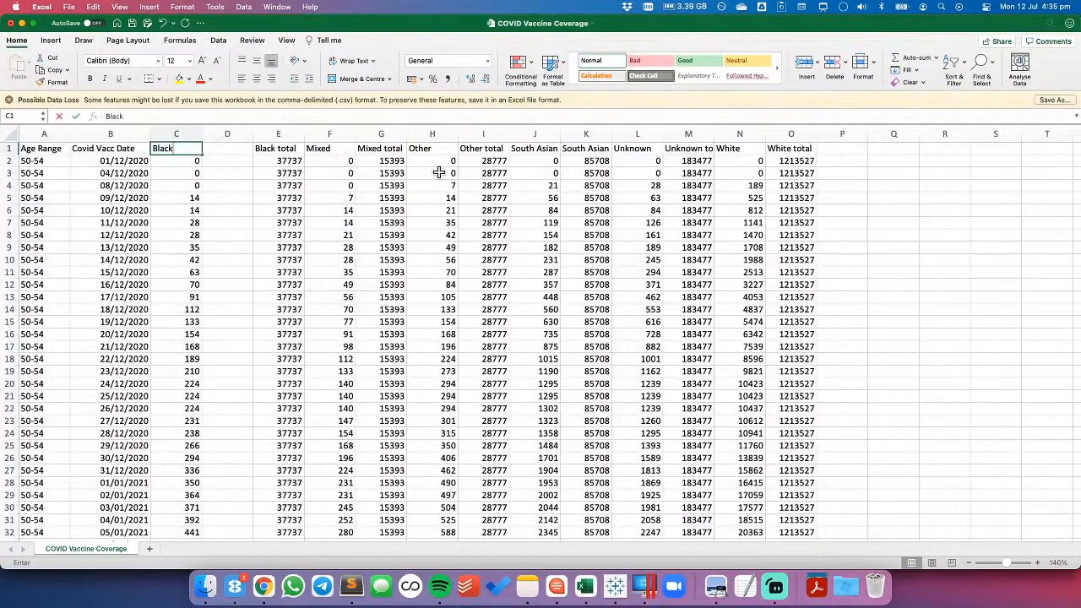
text( Umulative)
key(BackSpace)
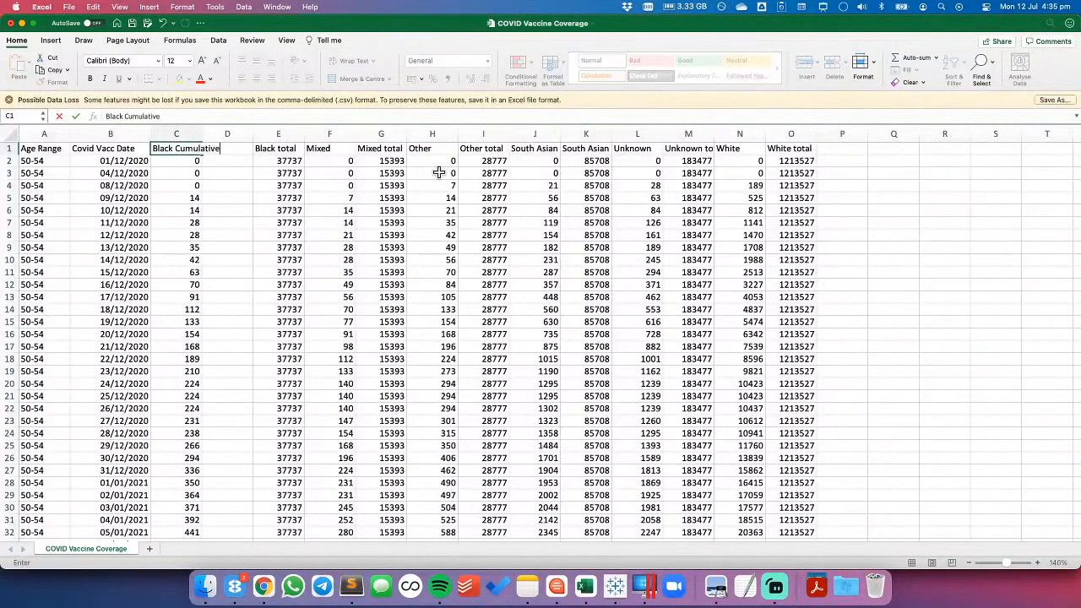
double_click(143, 116)
key(Escape)
Step: Rename the Mixed header in F1 to "Mixed Cumulative"
key(Right)
key(Right)
key(Right)
click(143, 116)
text(Cumulative)
key(Tab)
key(Tab)
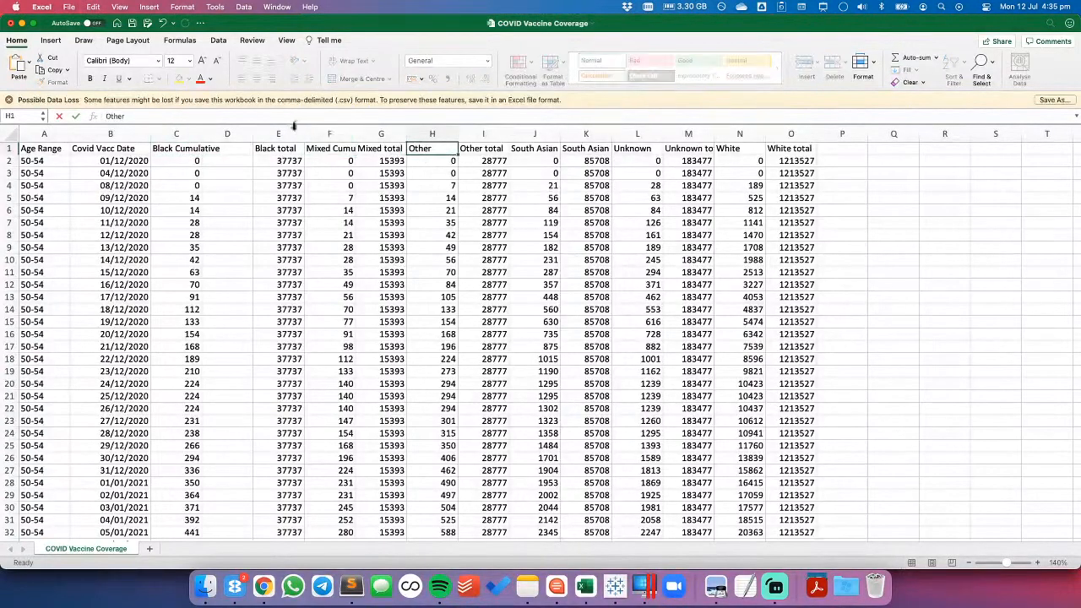
Step: Add "Cumulative" to the Other header in H1 and the South Asian header in J1
click(266, 115)
text(Cumulative)
key(Tab)
key(Tab)
key(Tab)
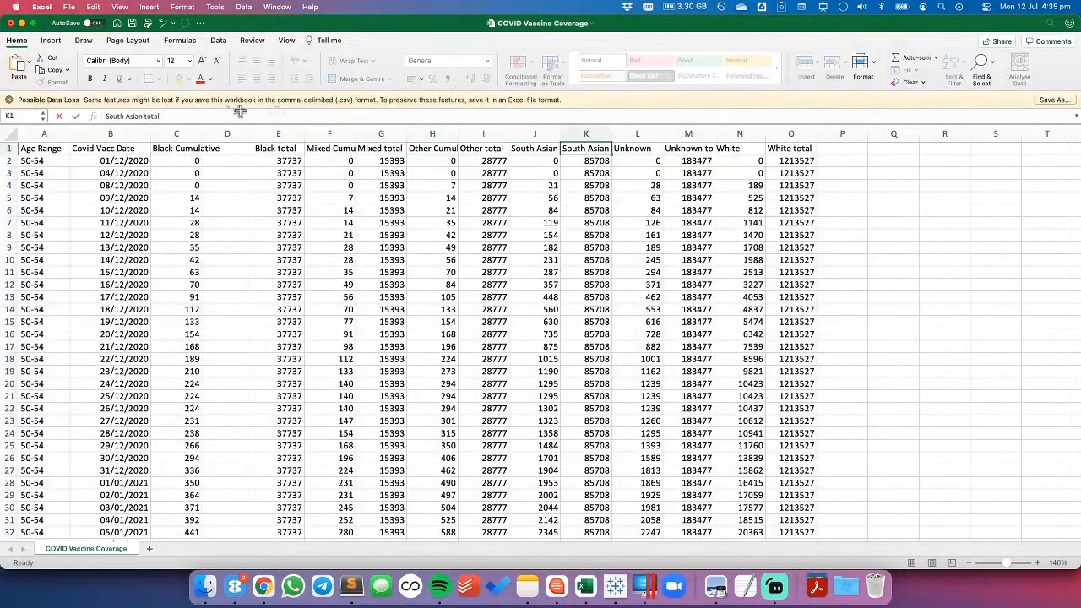
click(530, 153)
click(203, 116)
text(Cumulative)
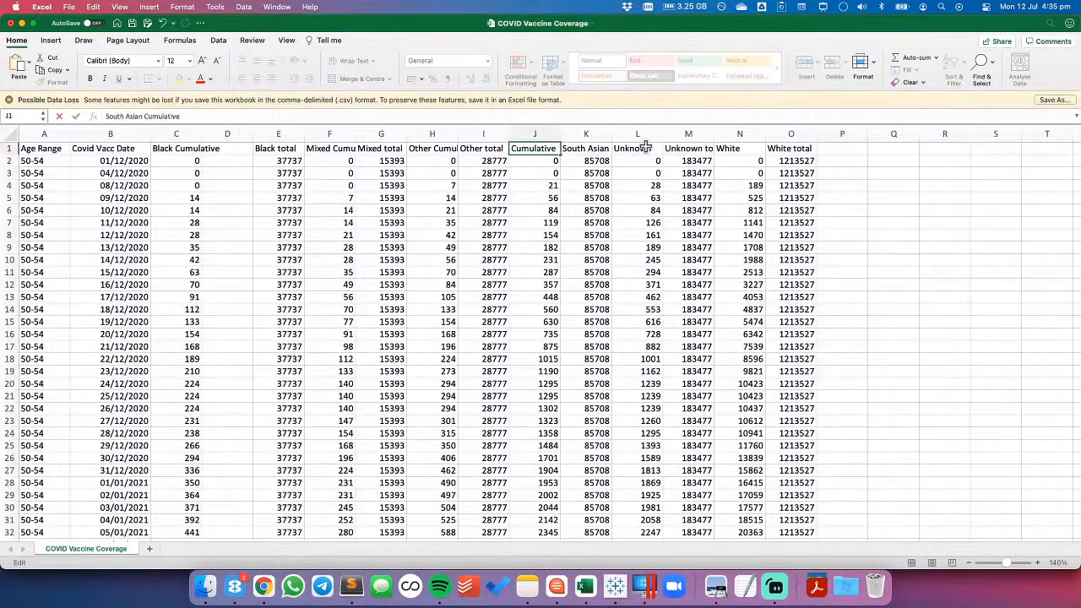
Step: Add "Cumulative" to the Unknown header in L1 and the White header in N1, with a space before the word
click(644, 147)
click(144, 116)
text(Cumulative)
click(751, 148)
click(221, 118)
text(Cumulative)
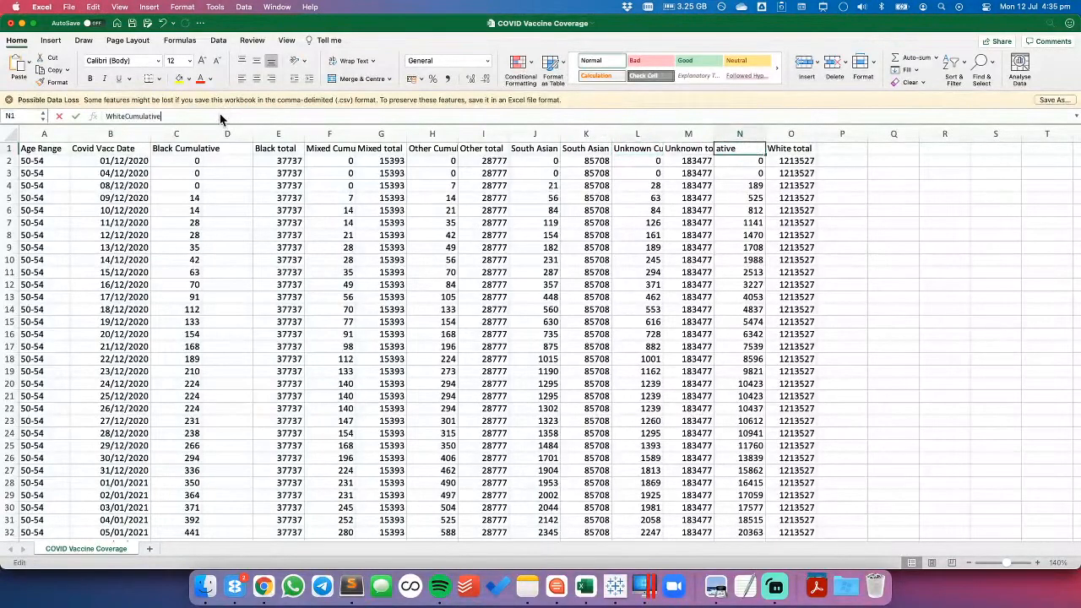
click(121, 116)
key(Return)
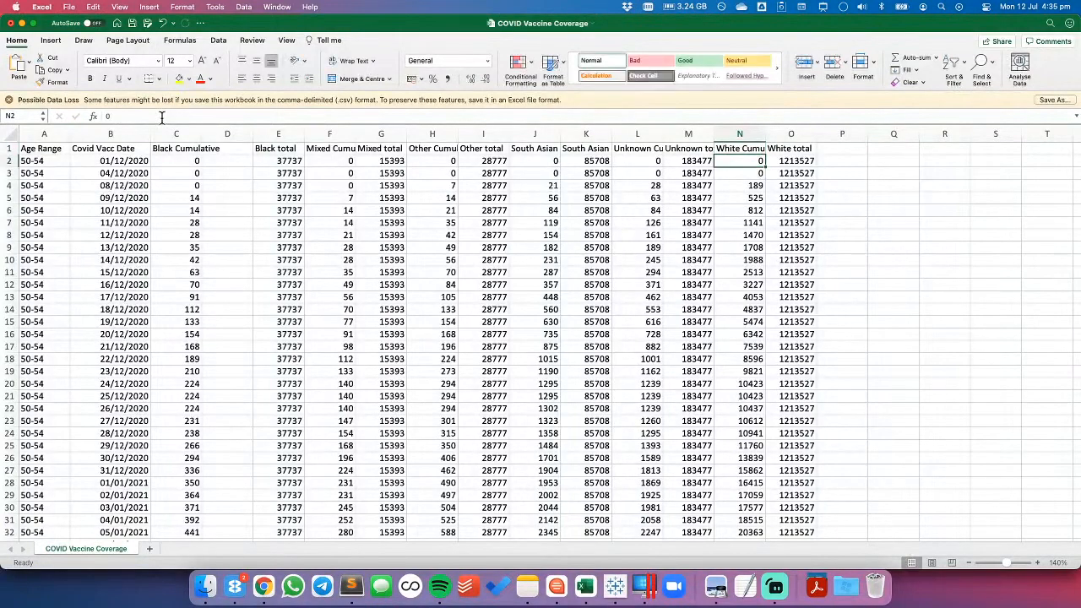
Step: Enter the header "Black Daily" in D1 of the empty column
click(228, 149)
text(Black Daily)
key(Return)
Step: Enter =IF(A2=A1,C2-C1,C2) in D2 and fill the formula down the whole Black Daily column
text(=IF()
key(Left)
key(Left)
key(Left)
text(=)
click(40, 152)
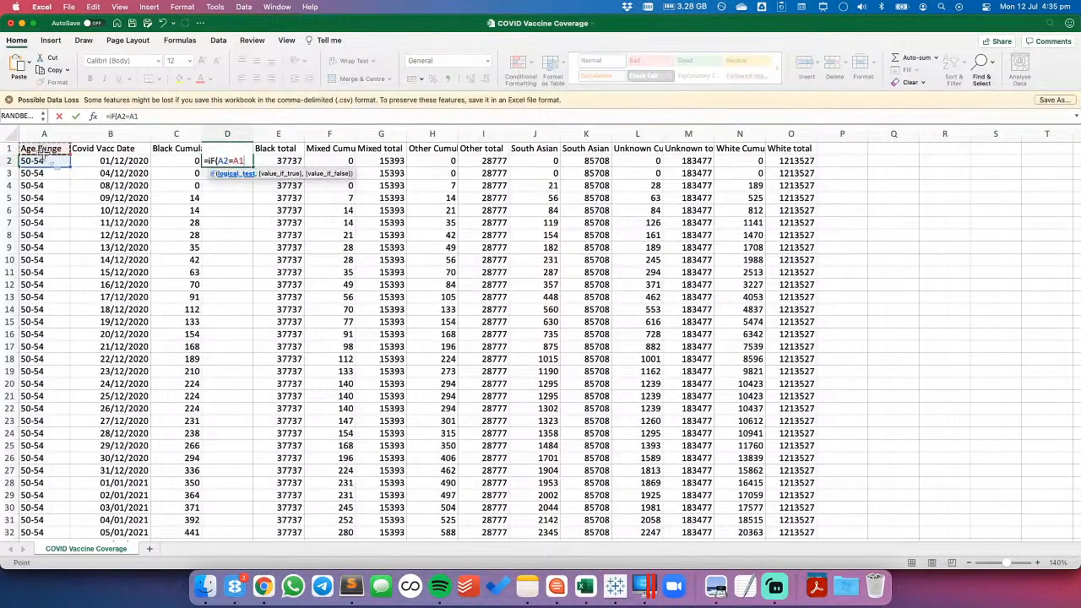
text(,)
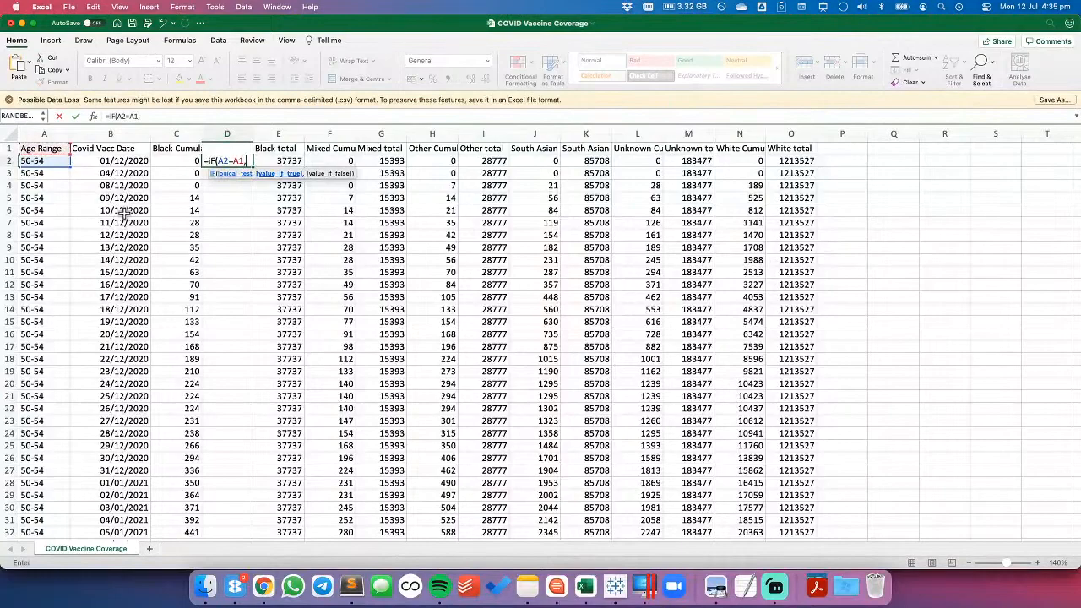
key(Left)
key(Left)
key(Up)
text(,)
key(Left)
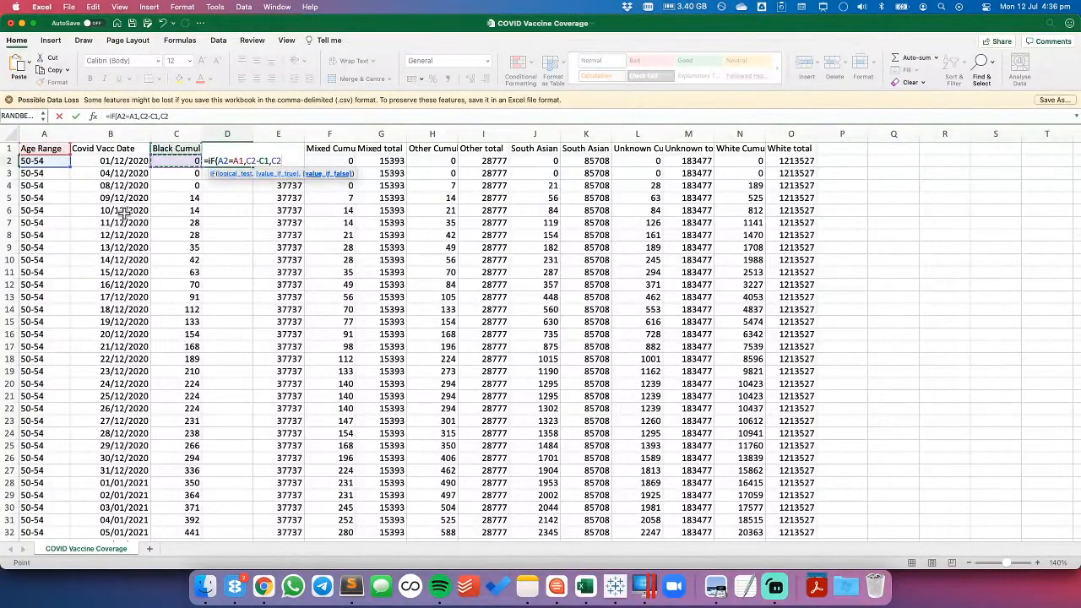
key(Return)
key(Up)
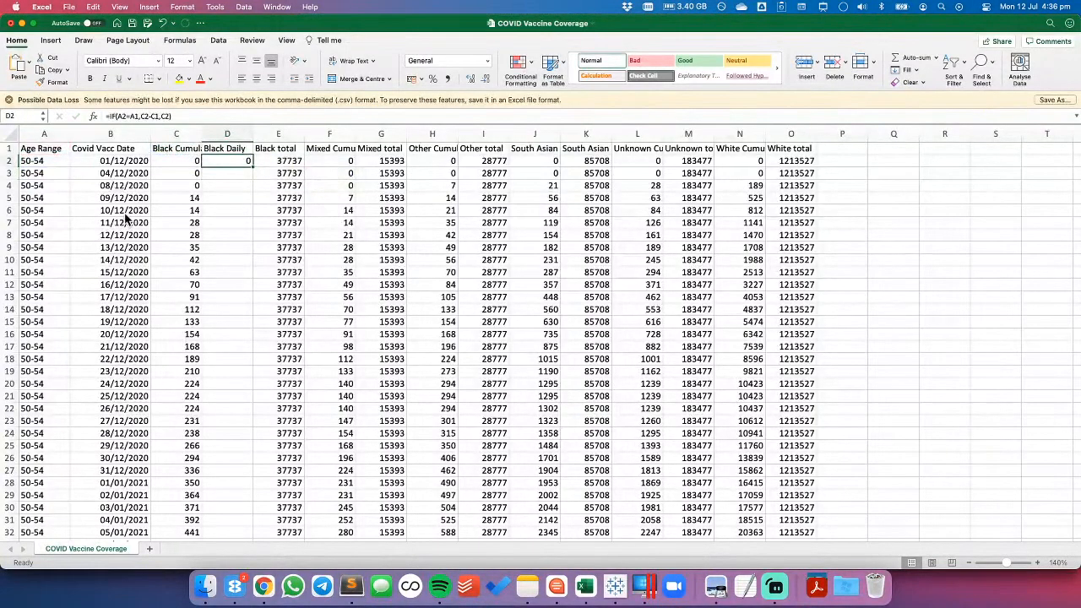
double_click(252, 167)
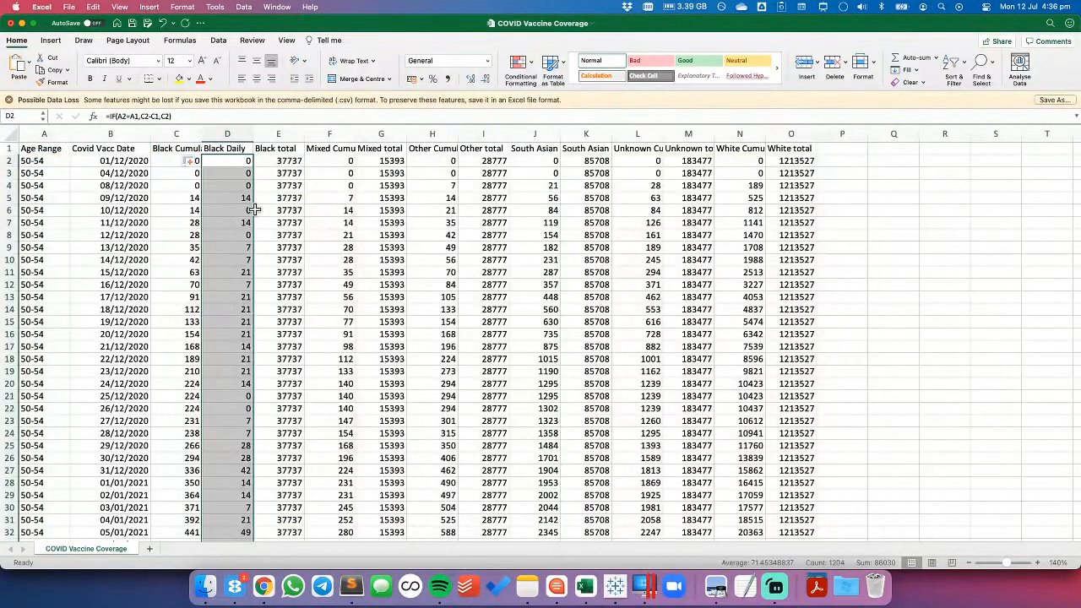
Step: Check the Black Daily results in the first rows and where the age range changes from 50-54 to 55-59
drag(226, 198, 234, 211)
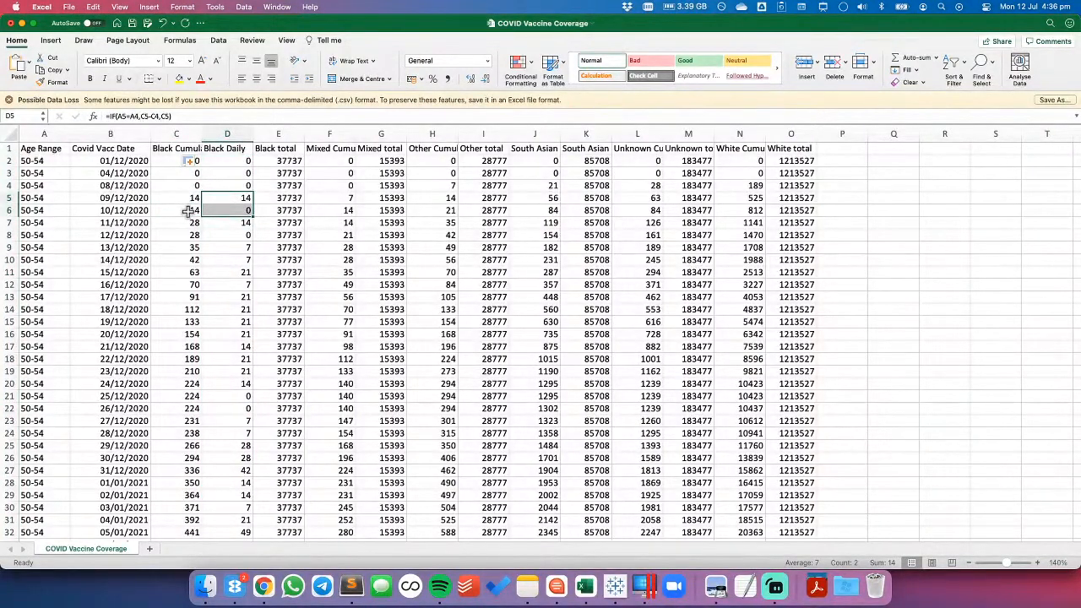
click(239, 223)
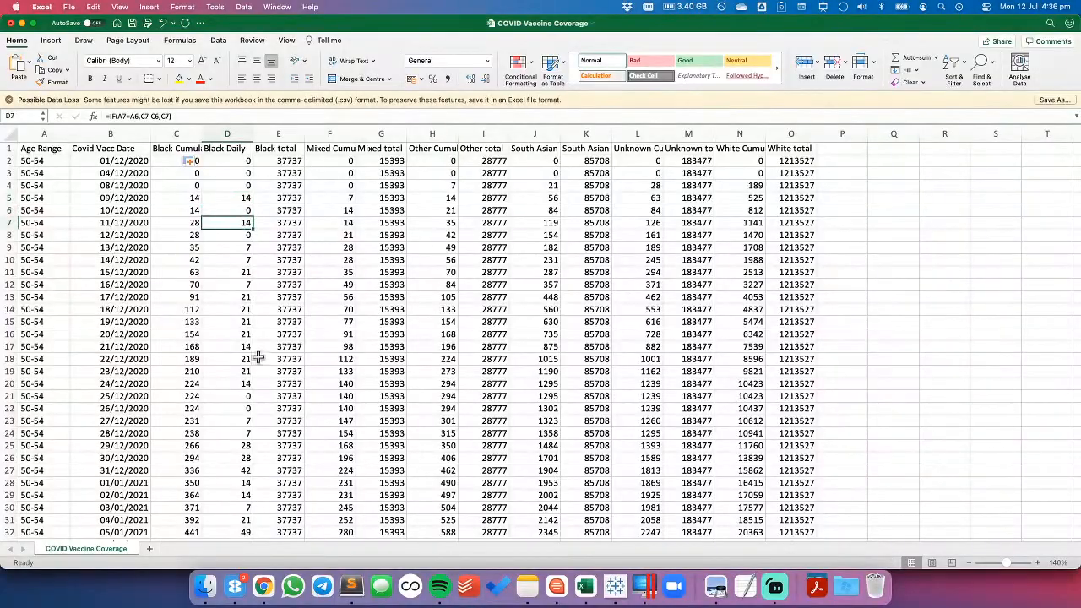
scroll(253, 353, down, 20)
scroll(255, 354, down, 15)
scroll(255, 353, up, 20)
scroll(255, 354, down, 2)
click(245, 359)
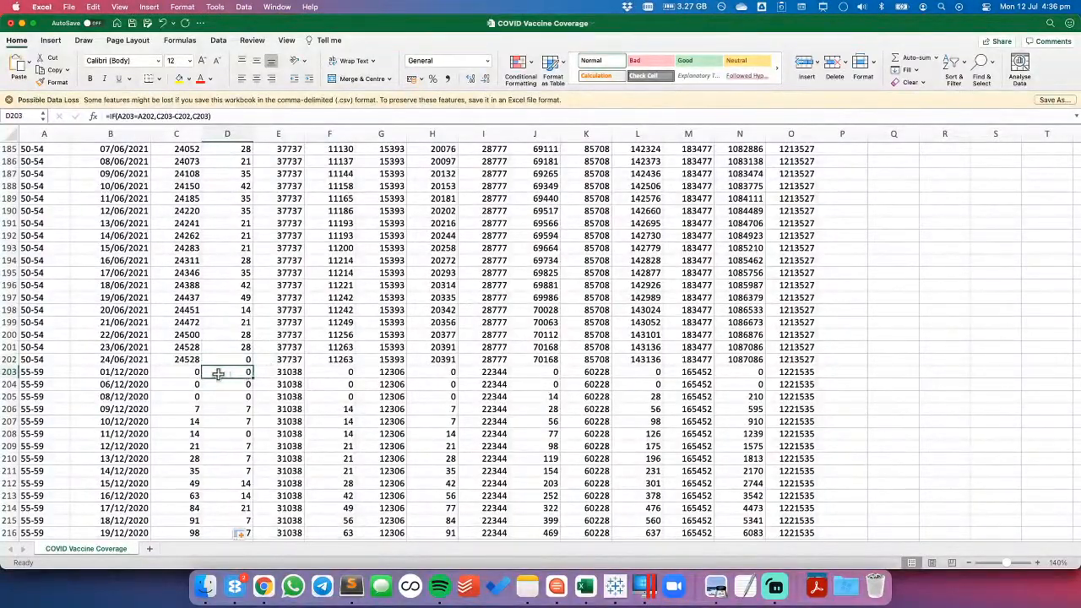
scroll(224, 374, down, 20)
scroll(241, 372, up, 20)
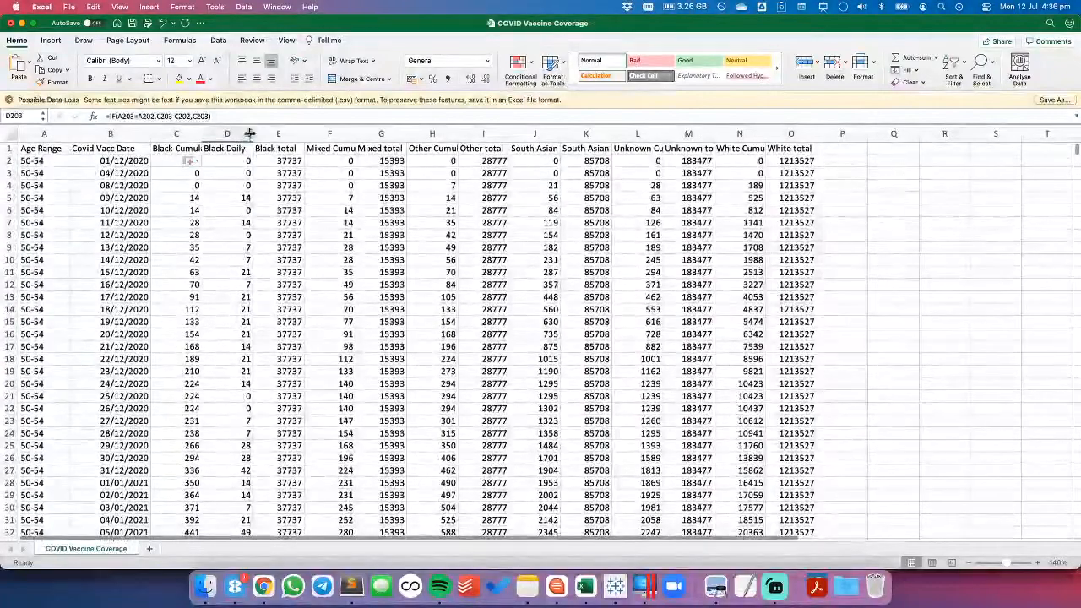
Step: Copy the Black Daily column and insert the copy before the Mixed total column
click(240, 133)
key(cmd+c)
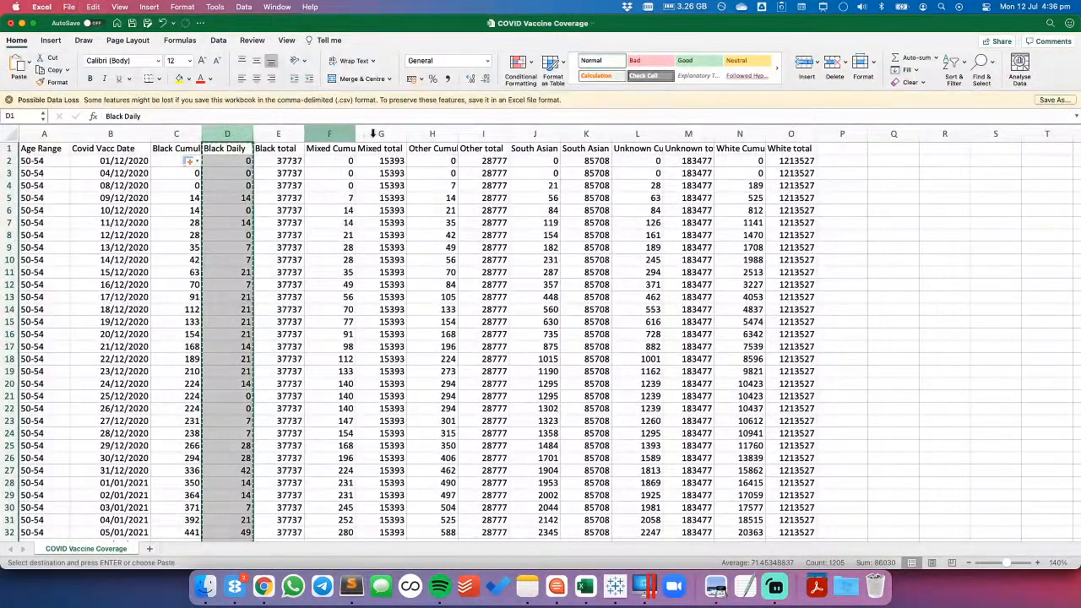
click(372, 134)
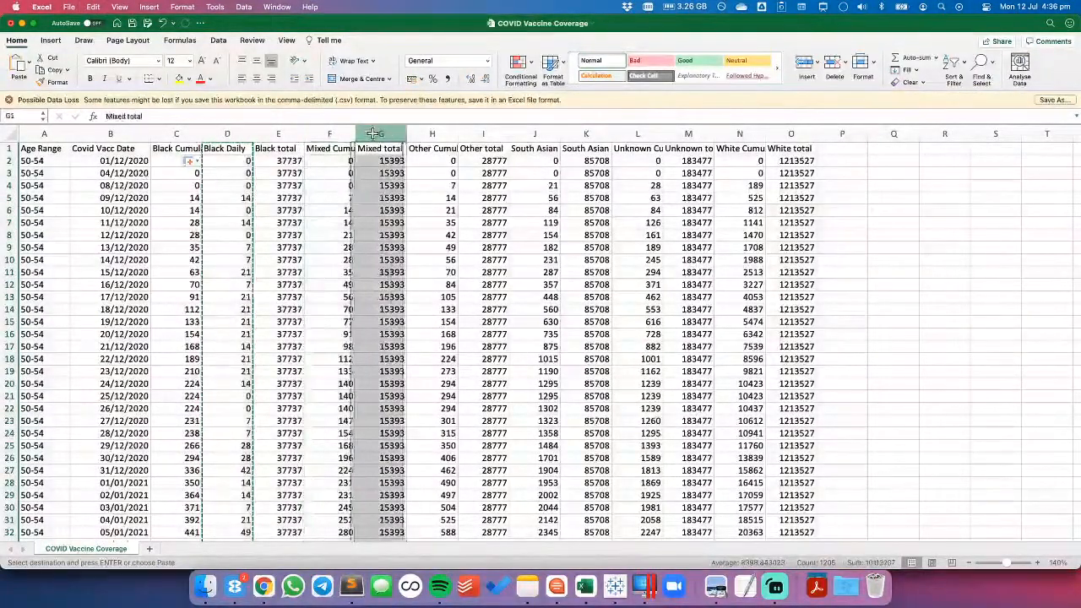
click(802, 64)
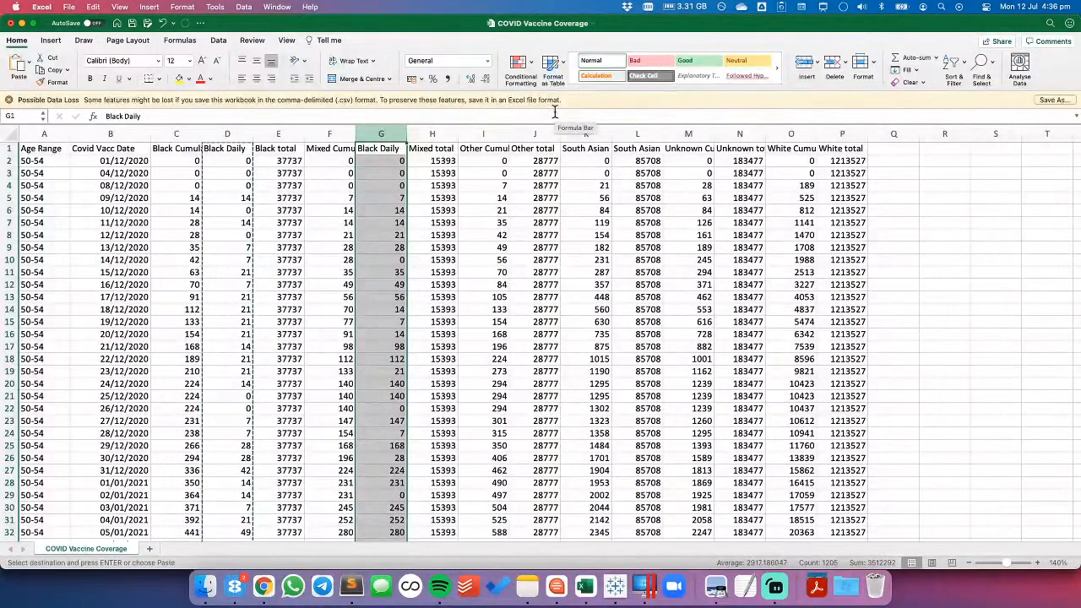
Step: Insert a copy of daily column G before Other total, and a copy of that new column before South Asian total
key(super+c)
click(537, 133)
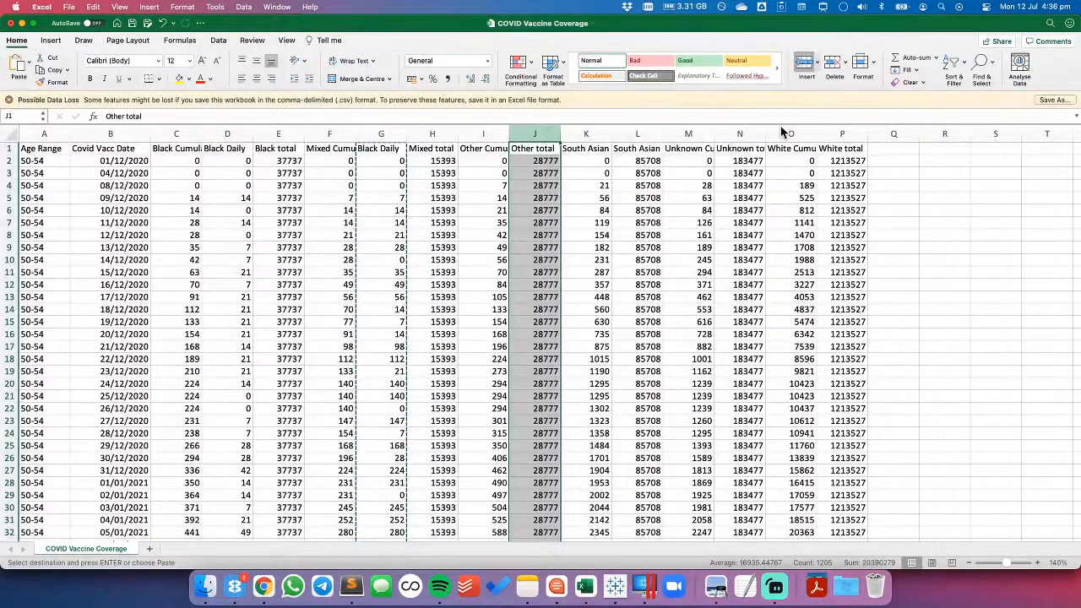
key(ctrl+shift+equal)
key(super+c)
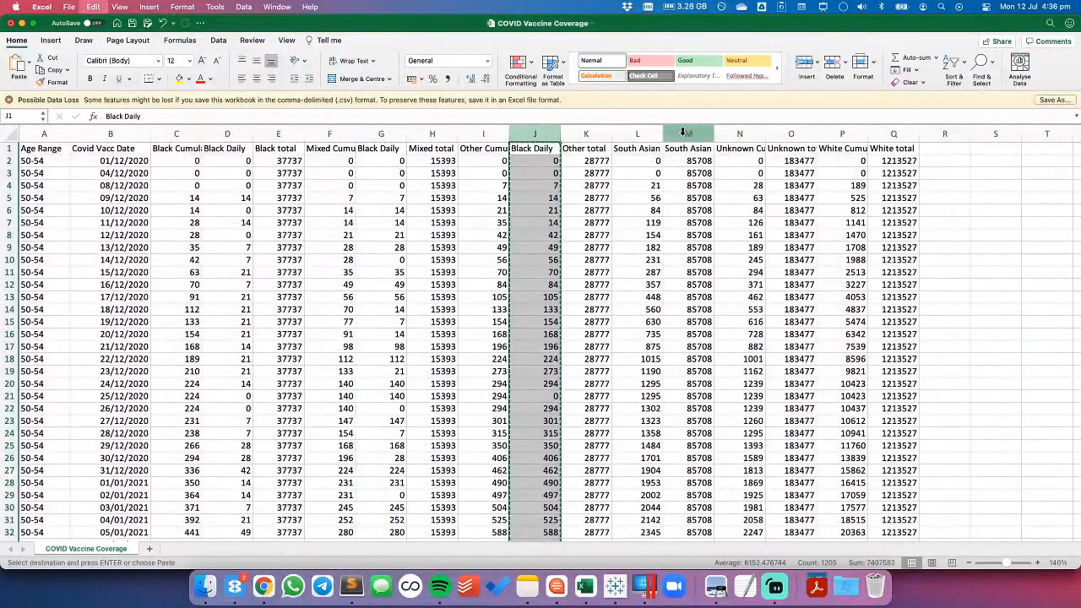
click(688, 134)
click(807, 62)
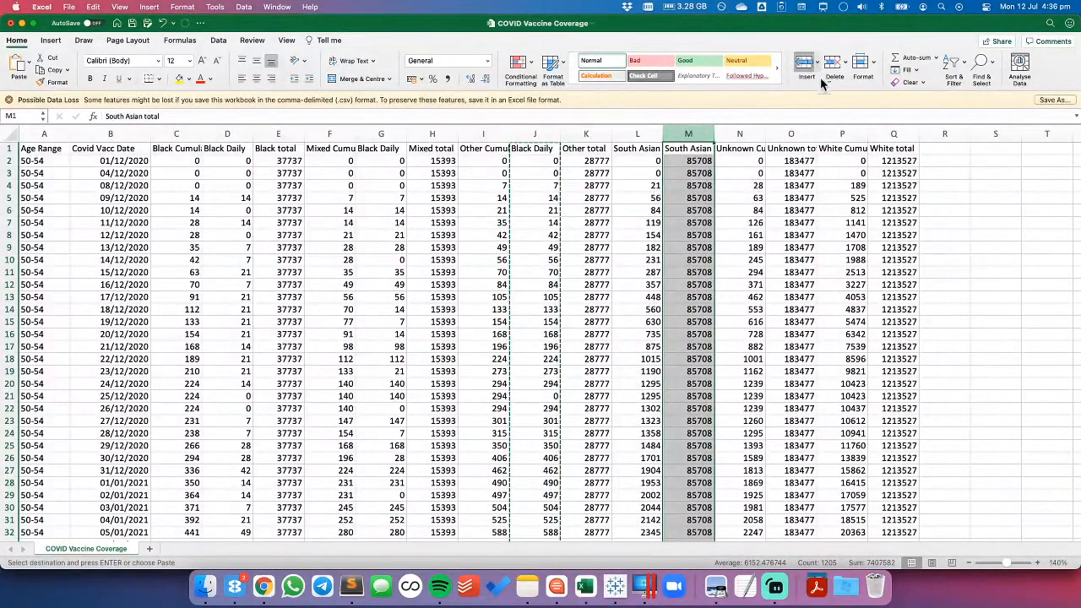
Step: Insert a copy of daily column M before Unknown total, and a copy of that new column before White total
key(super+c)
click(834, 135)
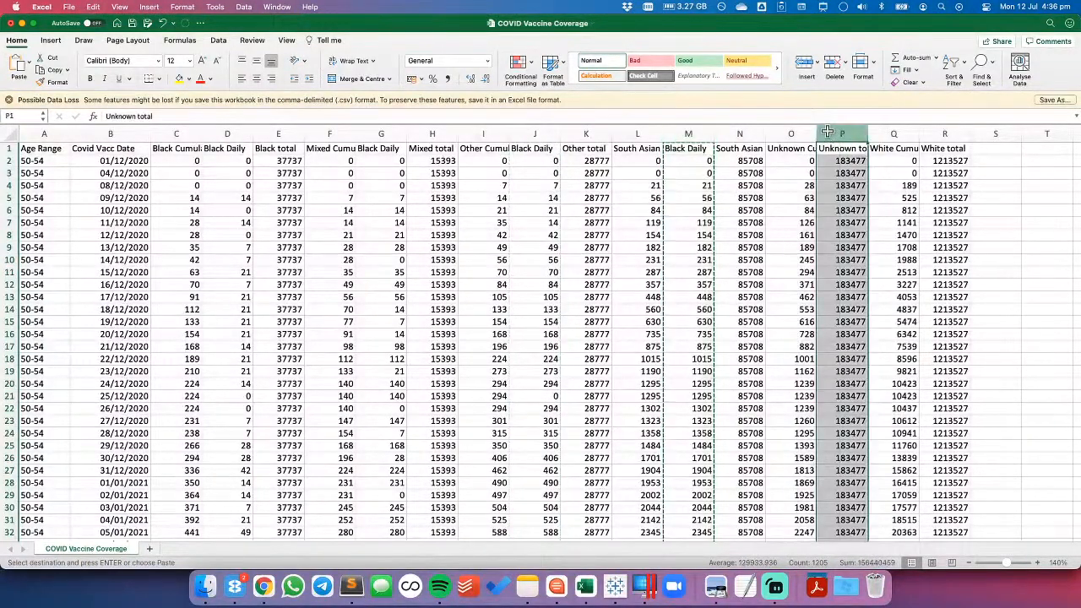
click(806, 63)
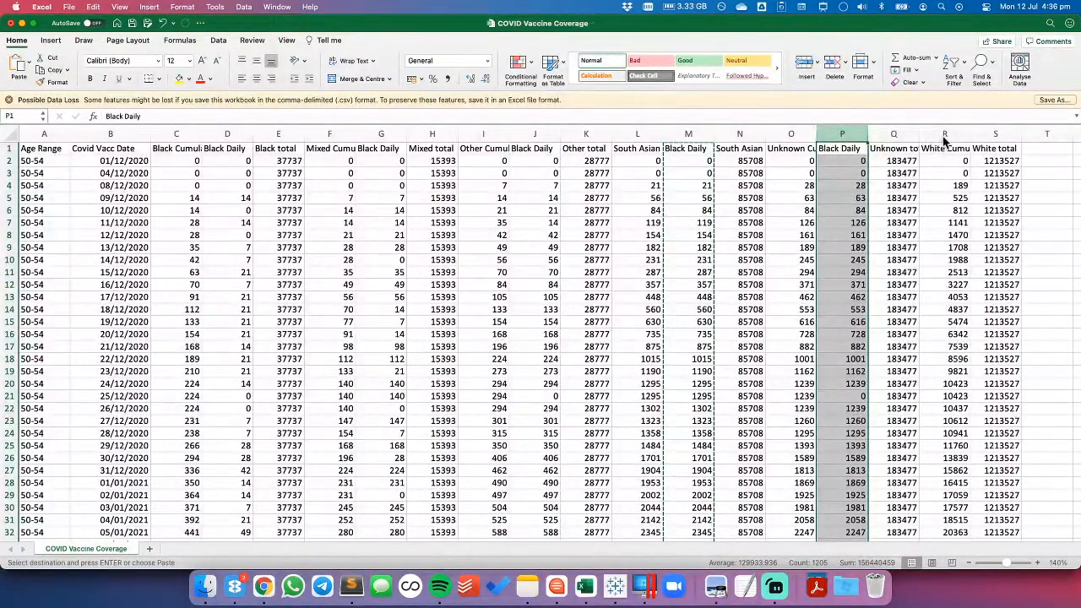
key(super+c)
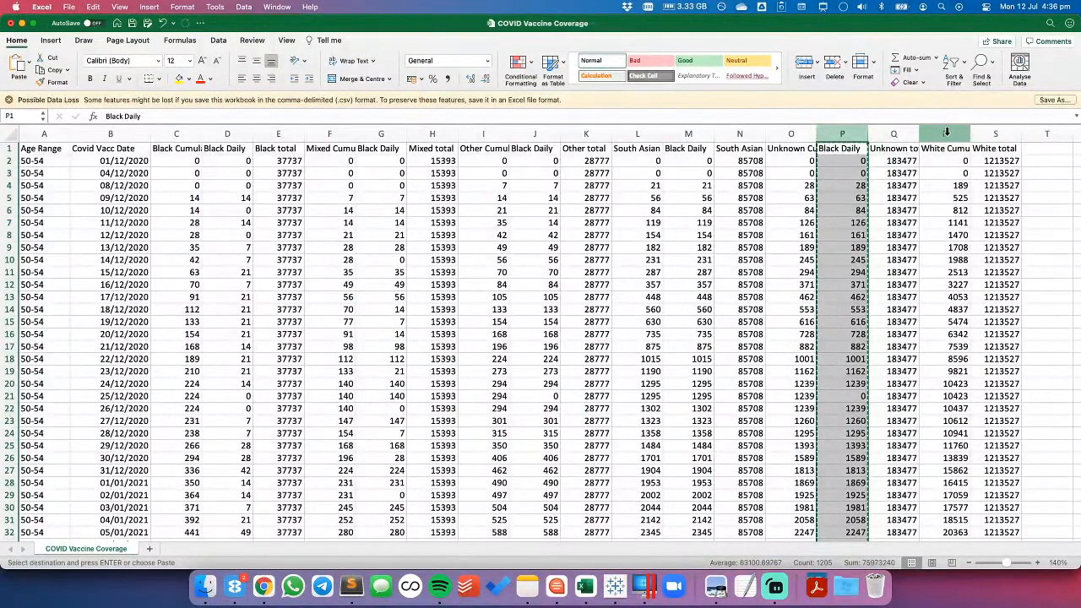
click(983, 133)
click(806, 63)
Step: Rename the copied header in S1 as "White Daily"
click(989, 150)
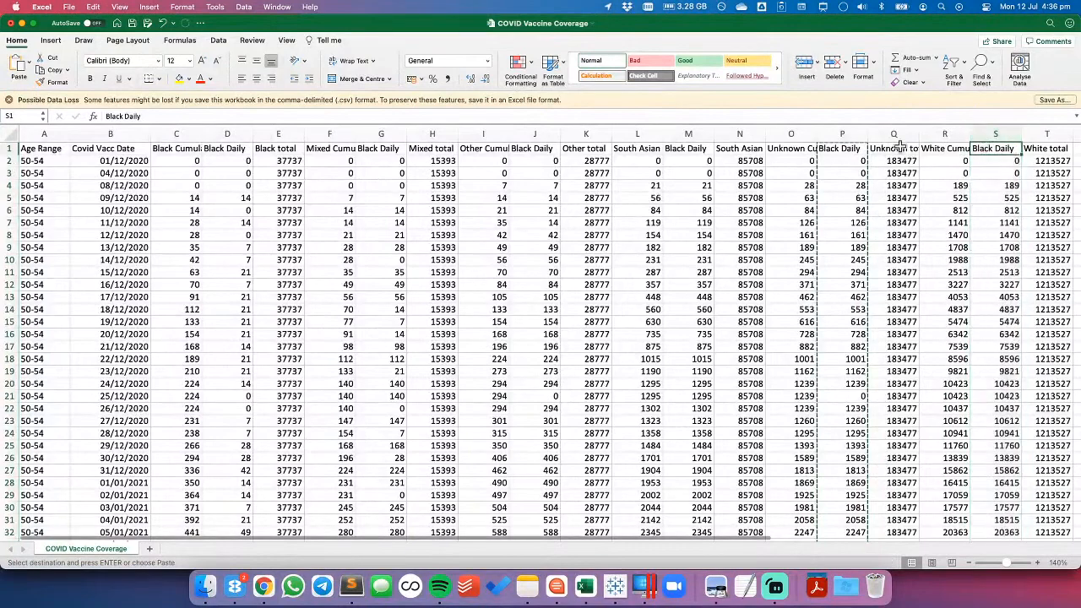
double_click(112, 116)
text(White)
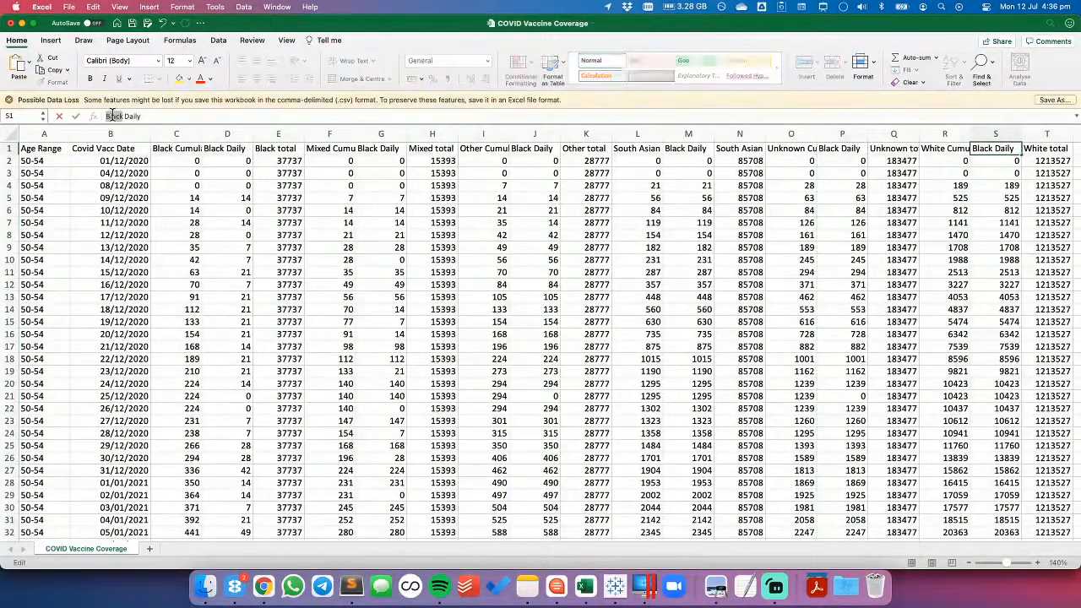
key(Return)
Step: Rename the copied header in P1 as "Unknown Daily"
key(Left)
key(Left)
key(Left)
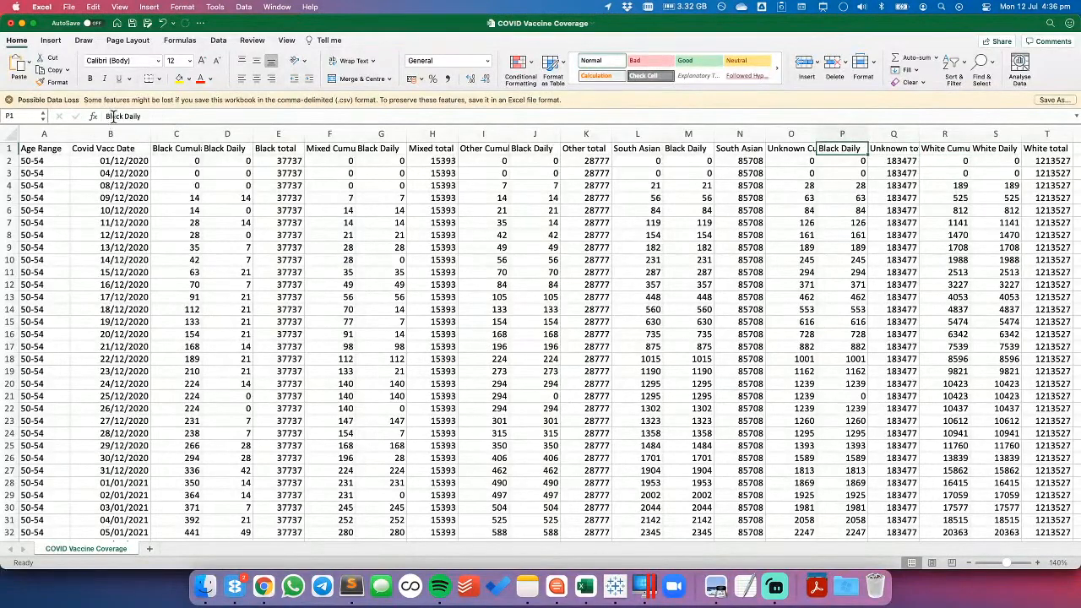
double_click(112, 115)
text(Unknown)
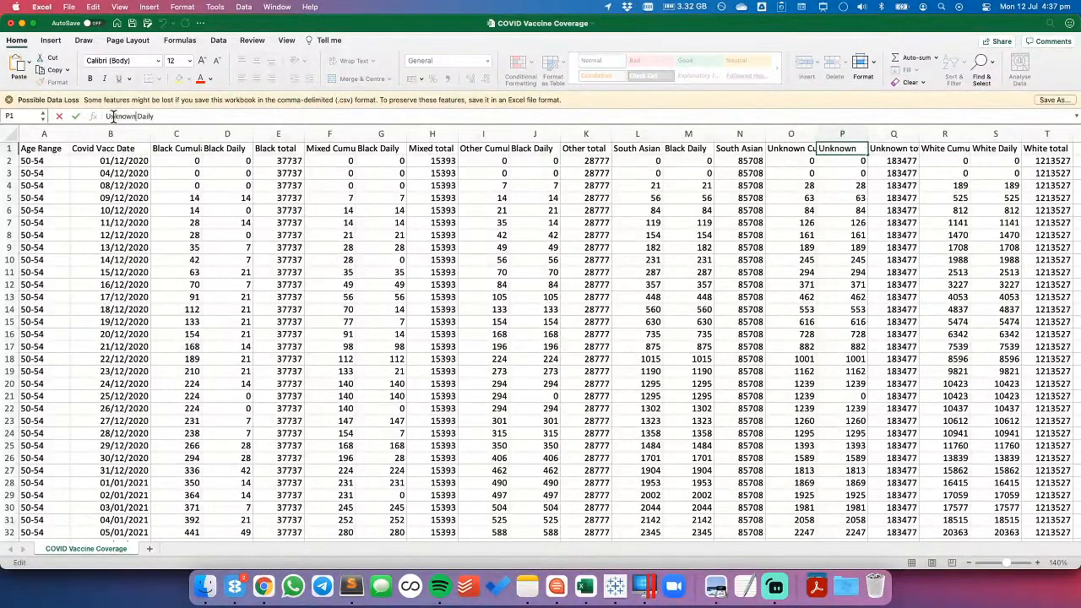
key(Return)
Step: Rename the copied header in M1 as "South Asian Daily"
key(Left)
key(Left)
key(Left)
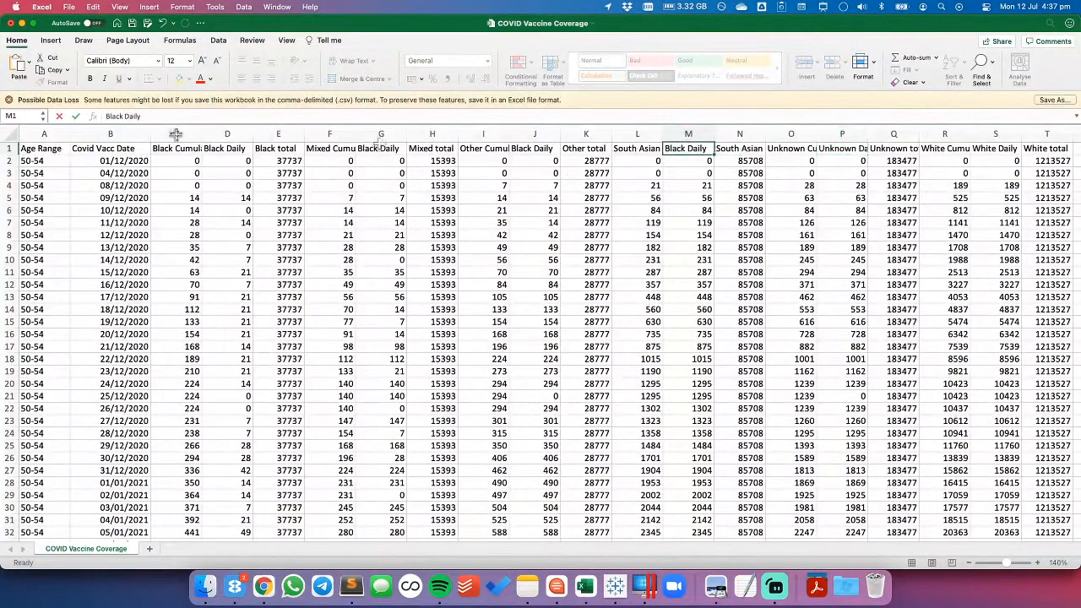
double_click(112, 116)
text(South Asian)
Step: Rename the copied header in J1 as "Other Daily", correcting its first letter
click(550, 149)
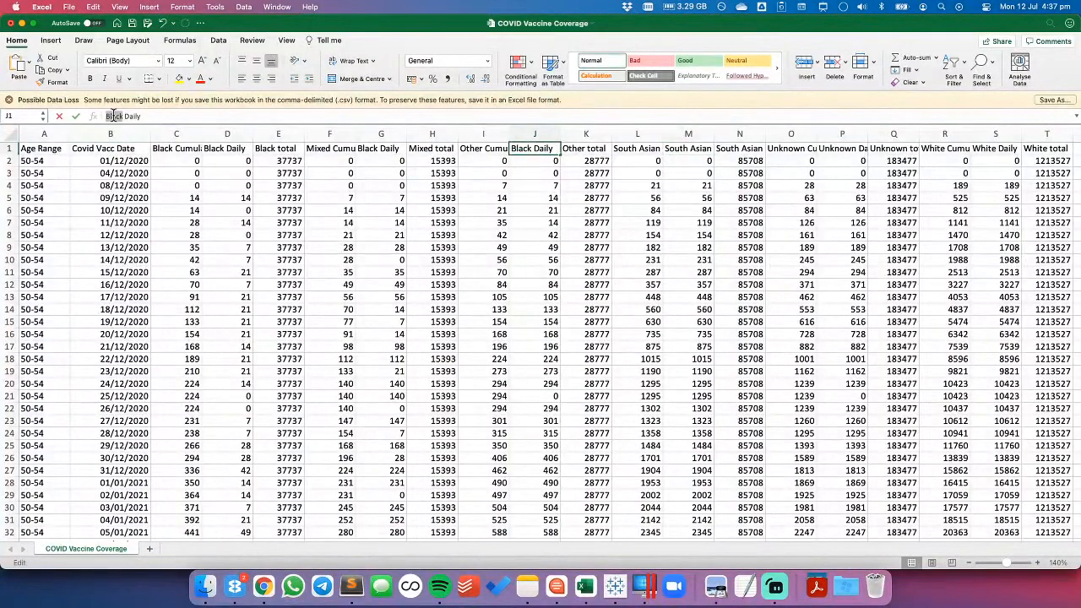
text(Othe)
text(r)
key(Return)
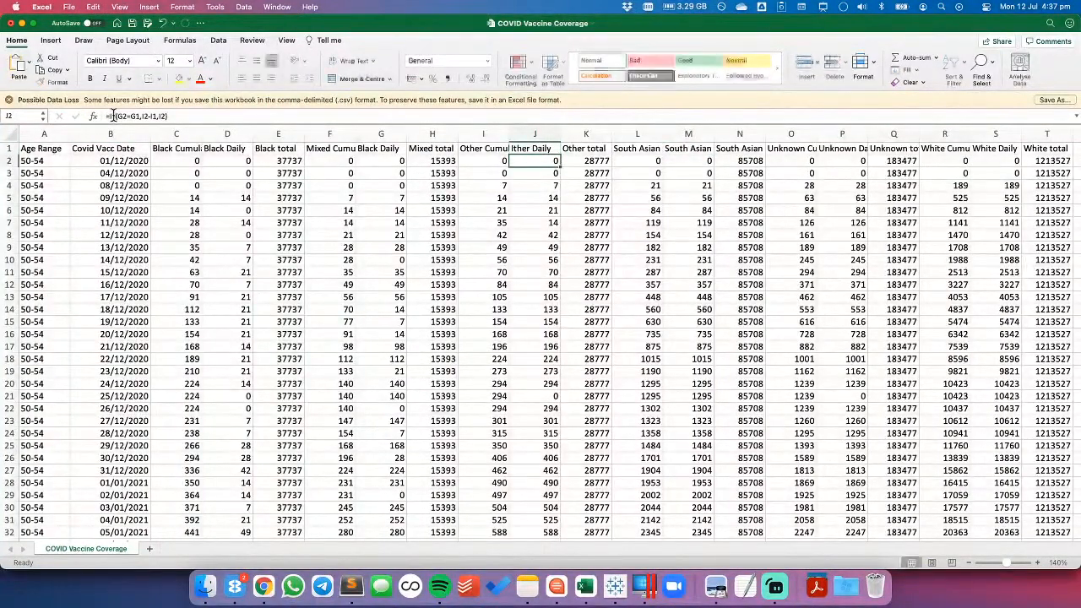
click(687, 149)
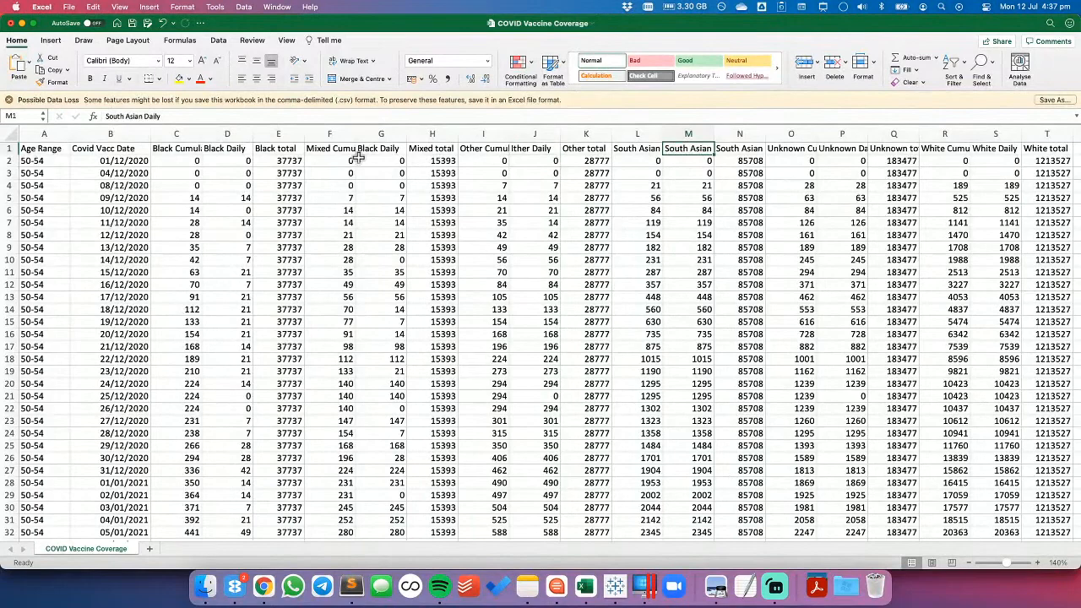
click(532, 149)
click(108, 116)
key(Delete)
text(O)
key(Return)
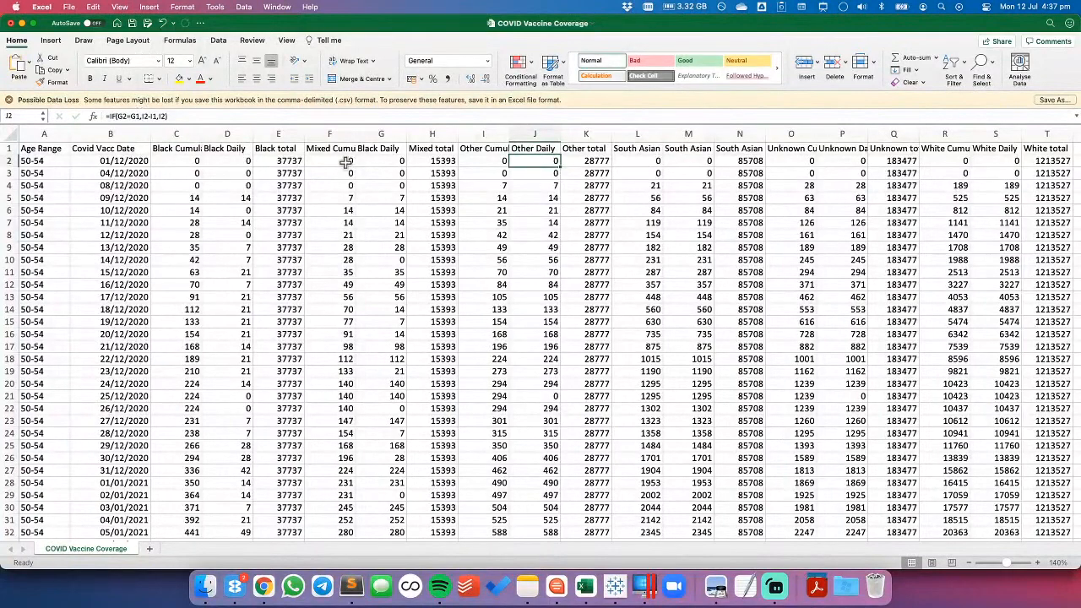
Step: Rename the copied header in G1 as "Mixed Daily" and save the workbook
click(380, 149)
double_click(108, 116)
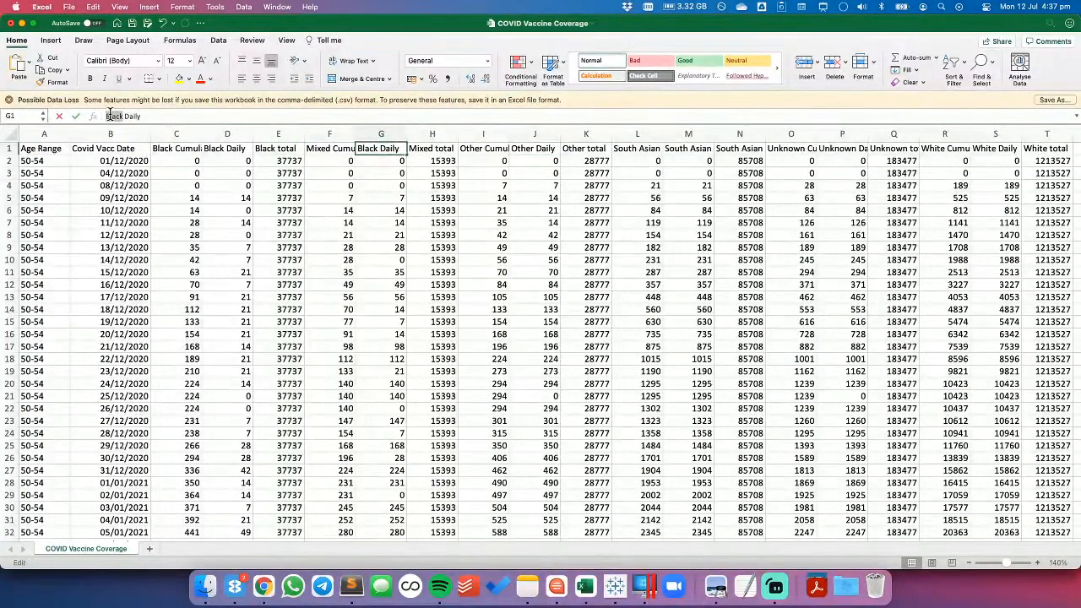
text(Mixed)
key(Return)
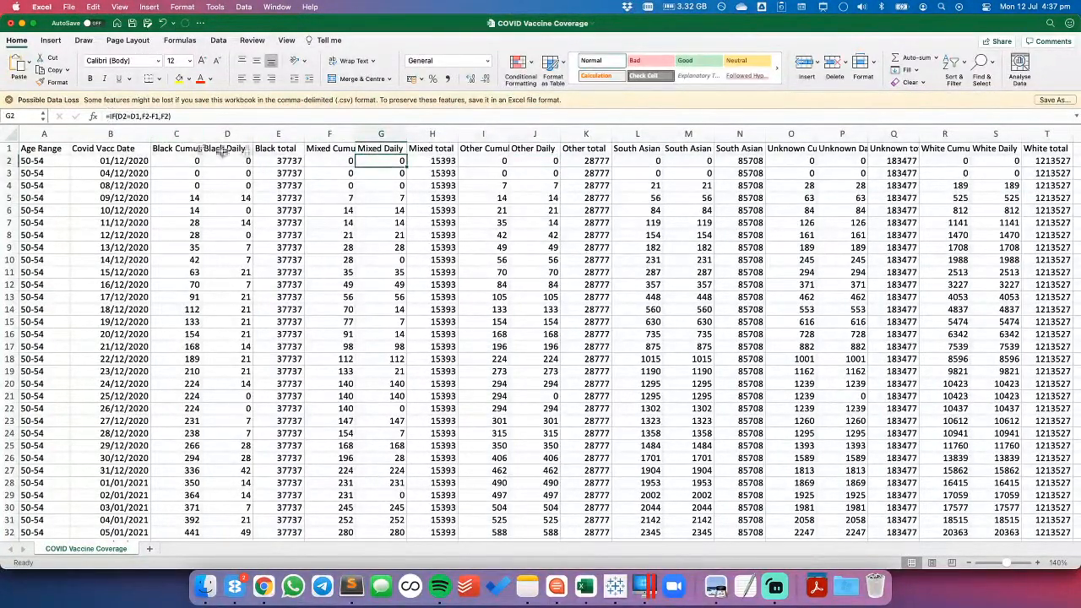
click(227, 149)
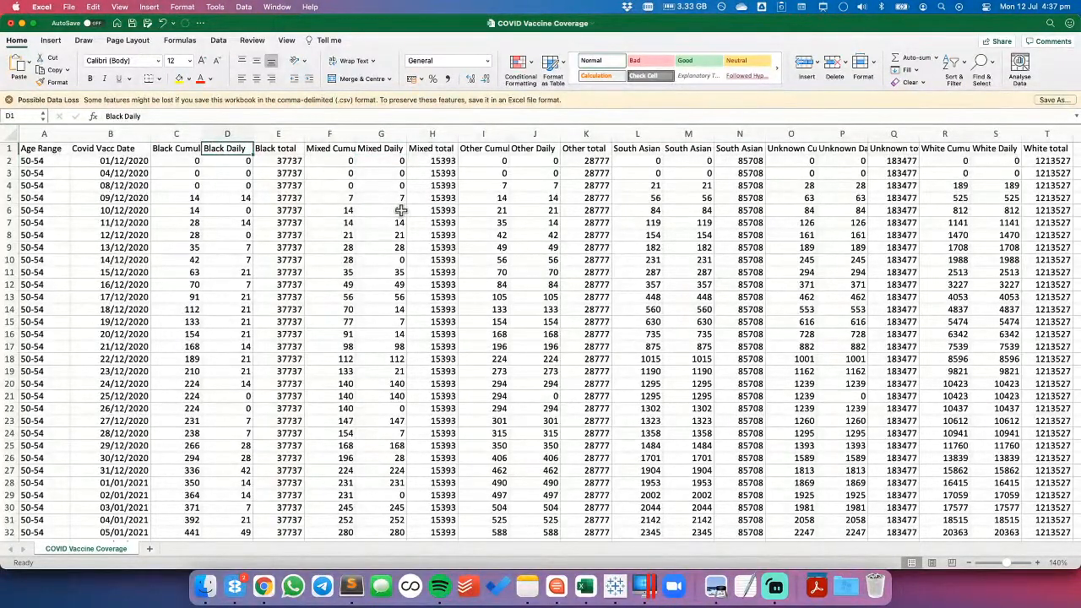
key(super+s)
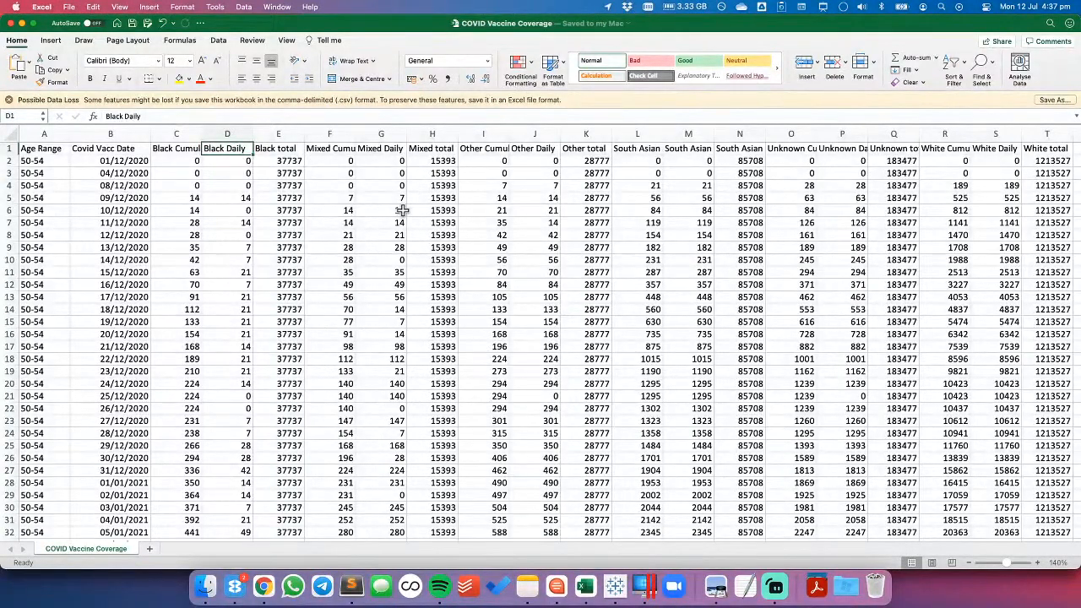
Step: Switch to Tableau, connect to COVID Vaccine Coverage.csv and refresh the data source to load the edited columns
click(616, 587)
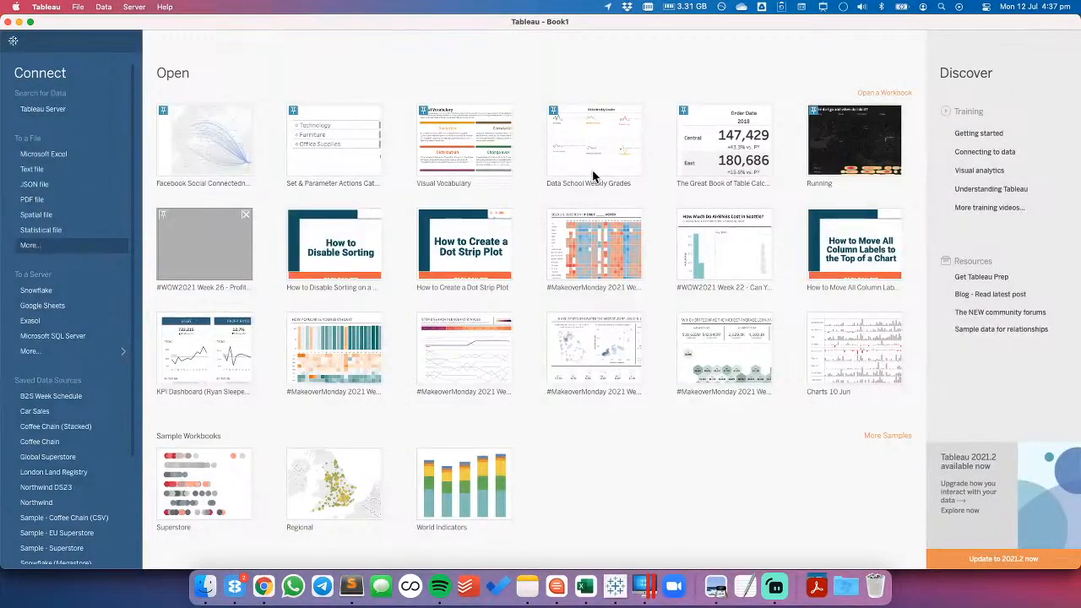
key(super+o)
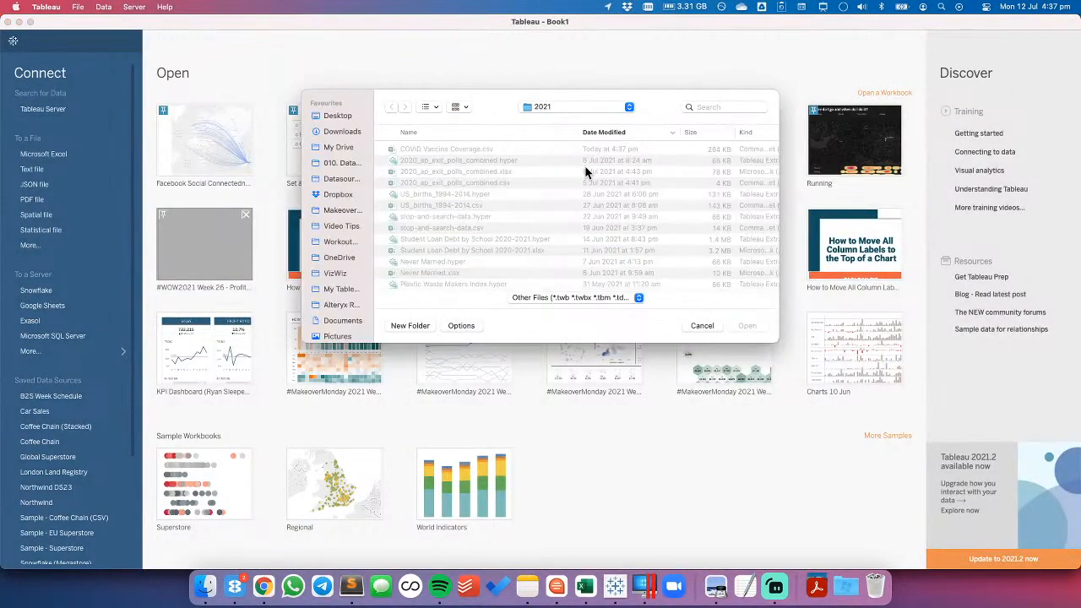
click(455, 152)
click(748, 325)
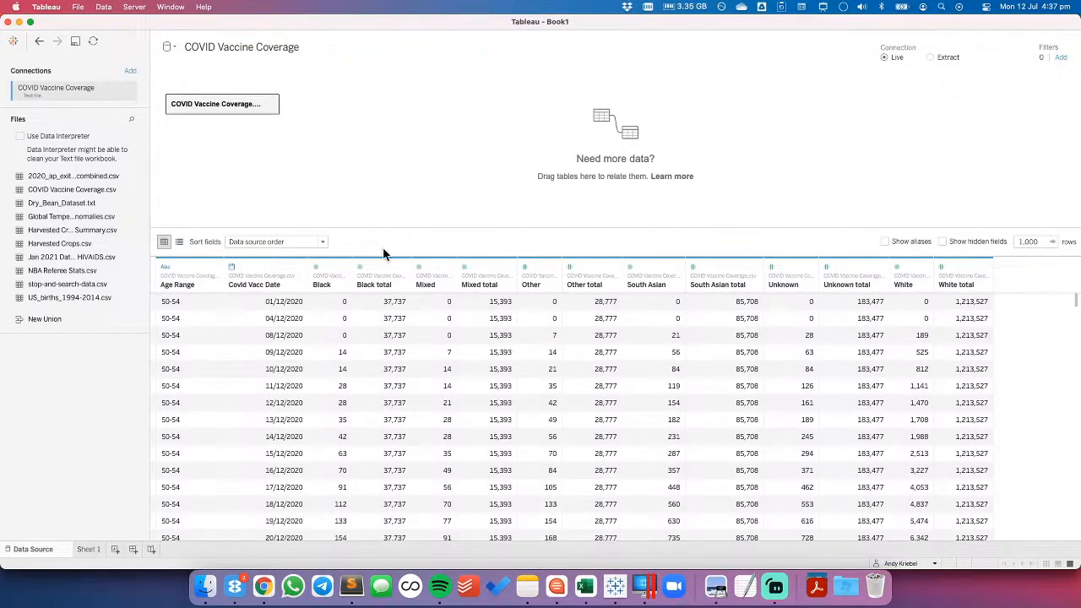
click(330, 267)
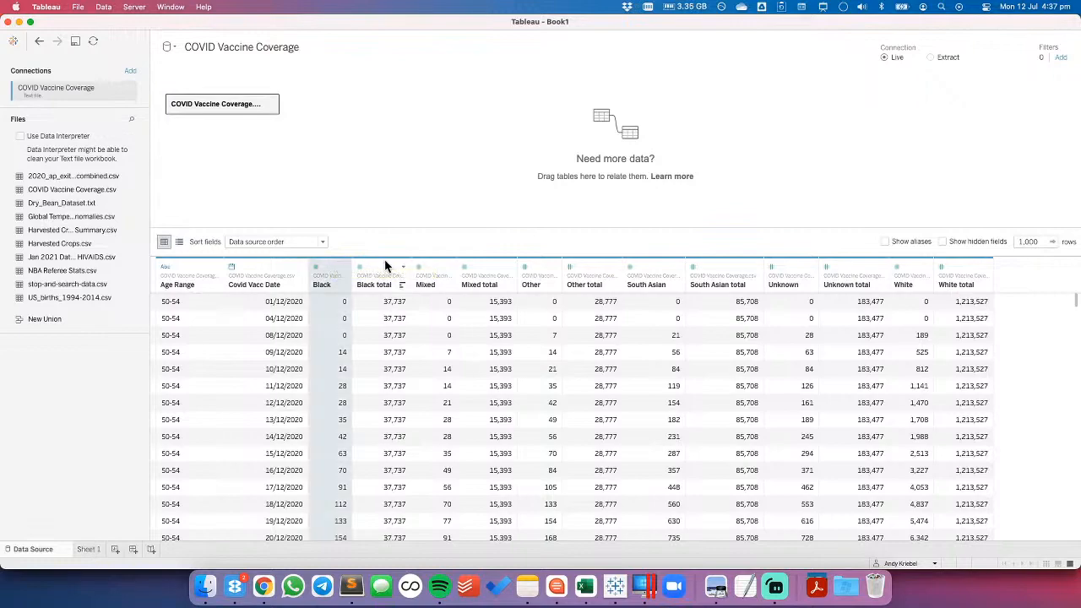
click(93, 43)
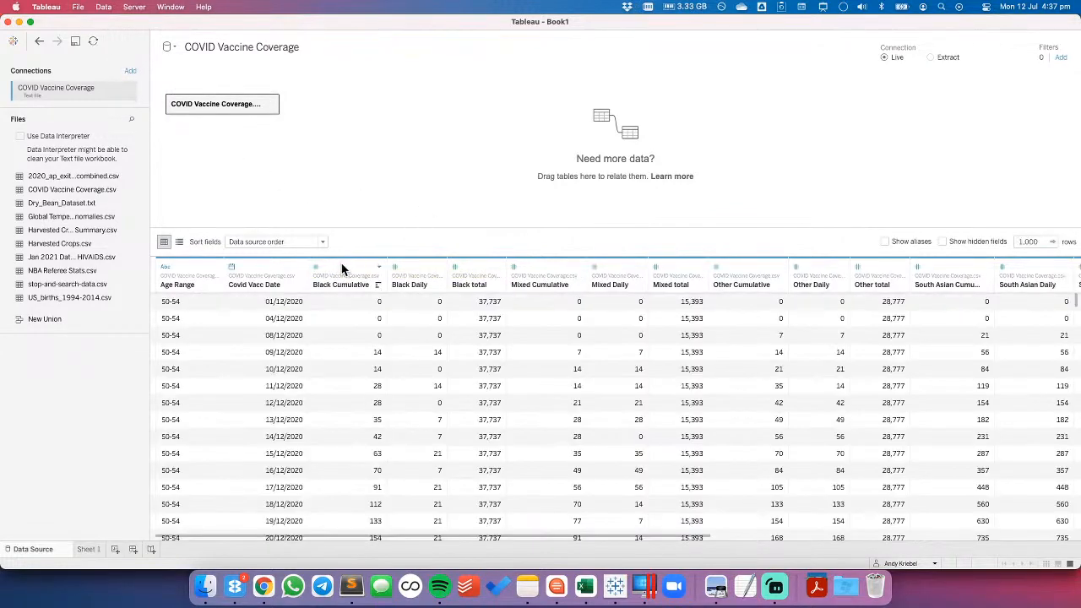
Step: Compare the Black Cumulative and Black total fields with the OpenSAFELY cumulative percent chart by ethnicity in Chrome, and return to Tableau
click(342, 269)
super+click(472, 265)
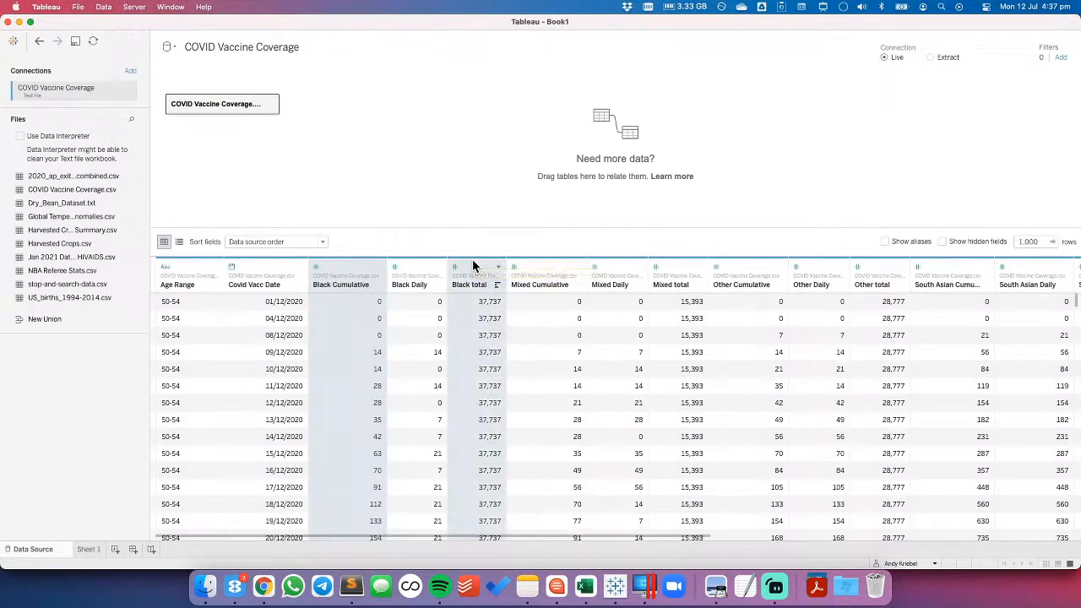
key(super+Tab)
key(super+Tab)
key(super+Tab)
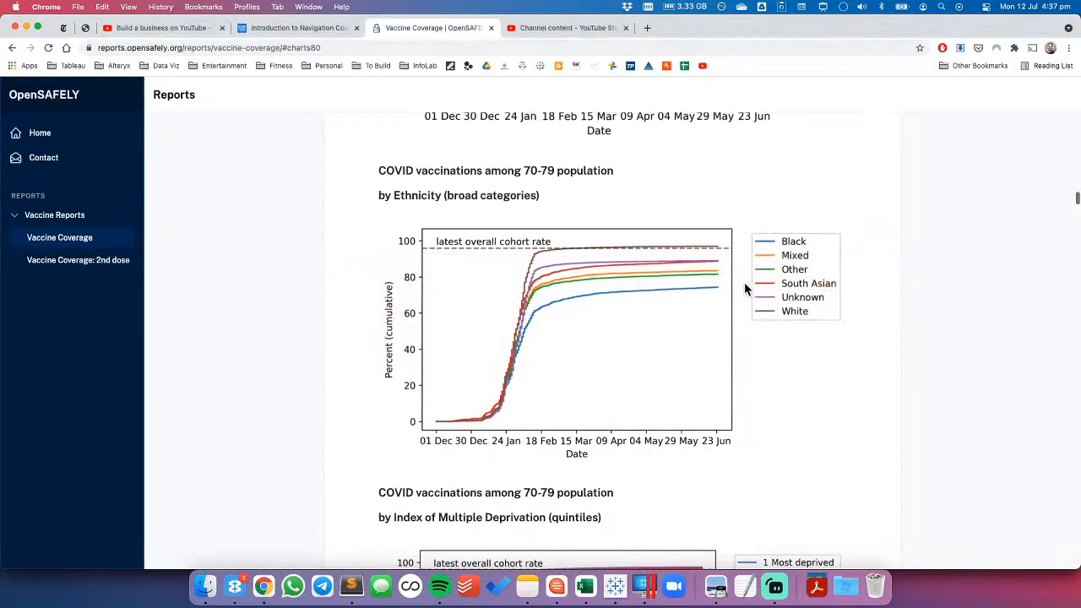
key(super+Tab)
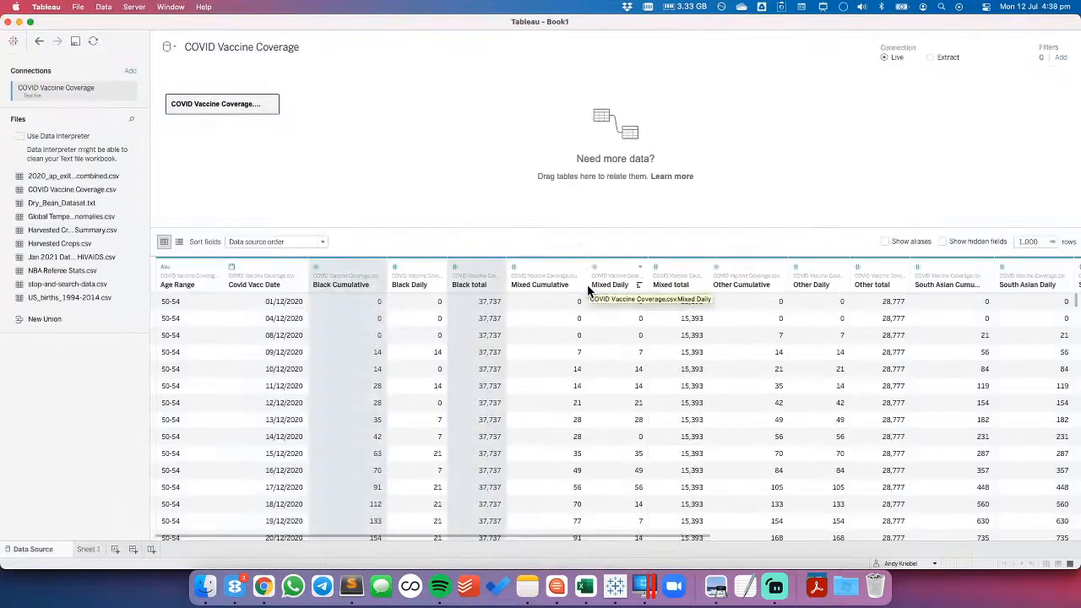
Step: On Sheet 1, create a calculated field named "Black % of Total" with the formula [Black Cumulative]/[Black total]
click(89, 549)
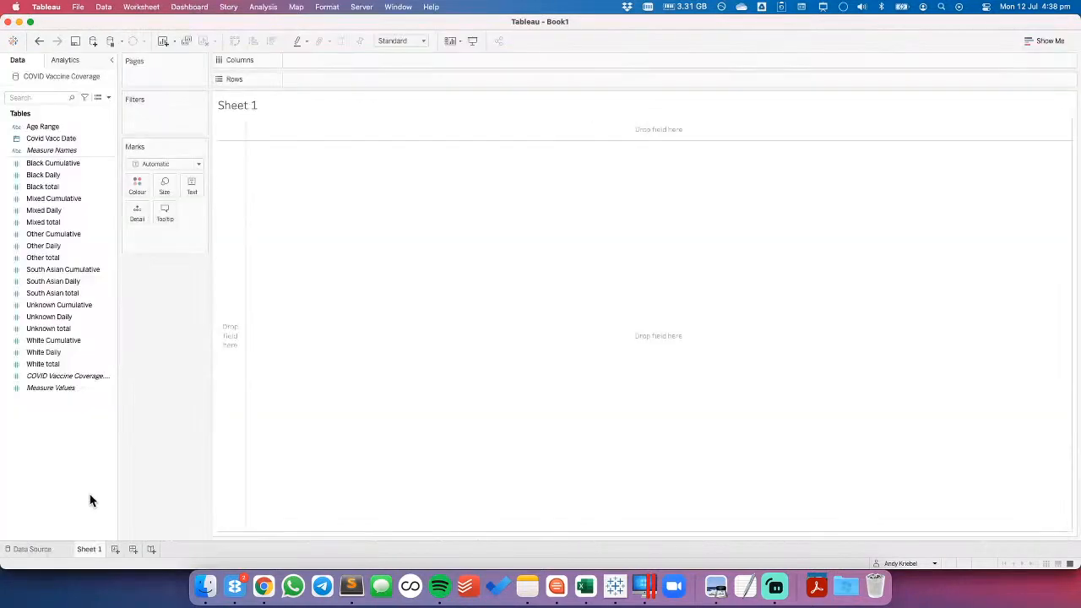
right_click(65, 412)
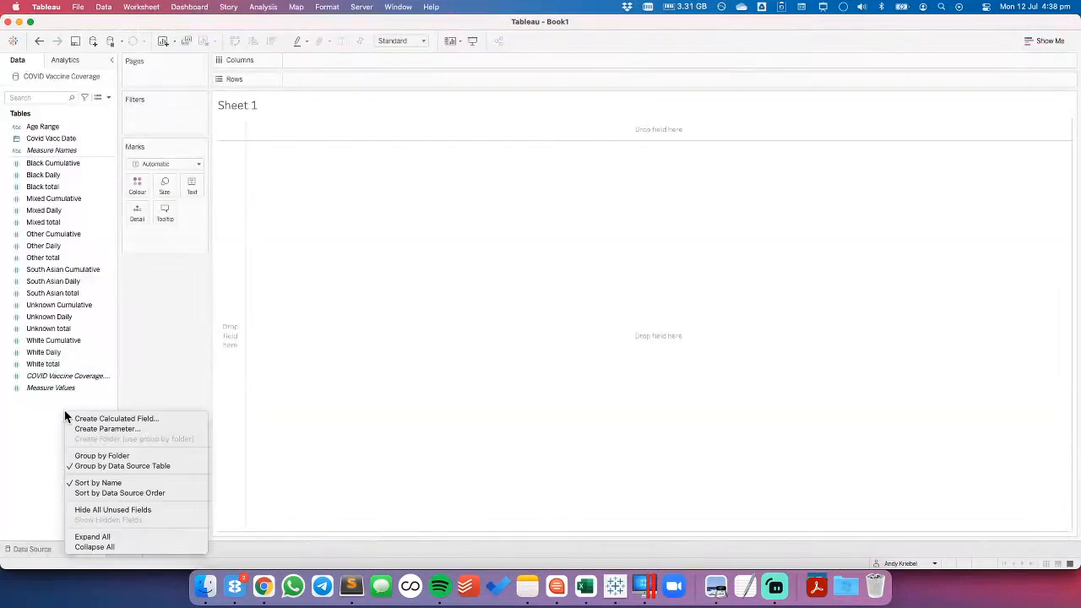
click(117, 418)
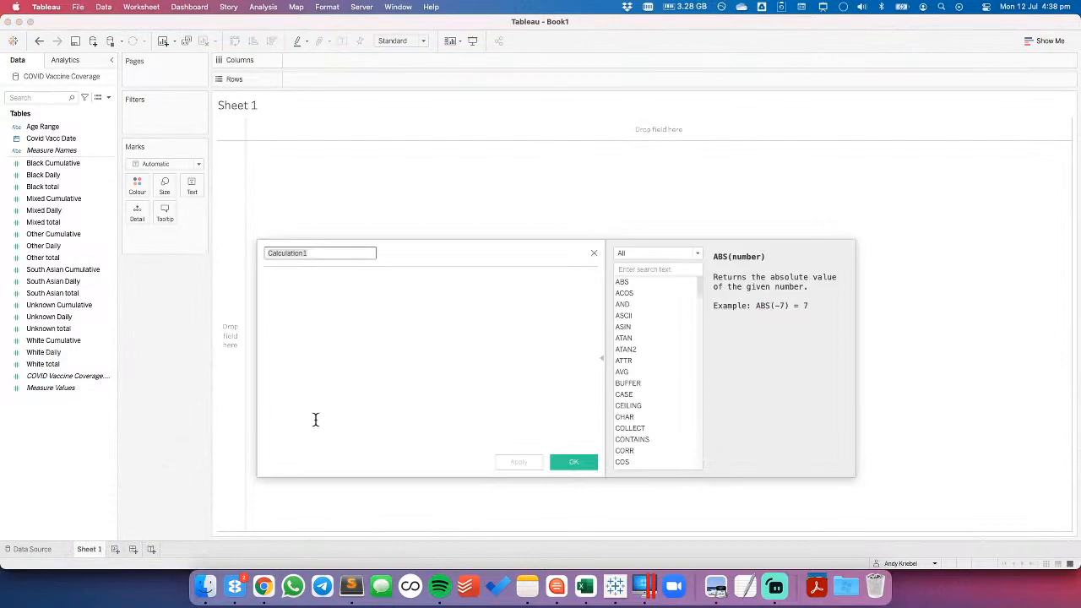
text(Blca)
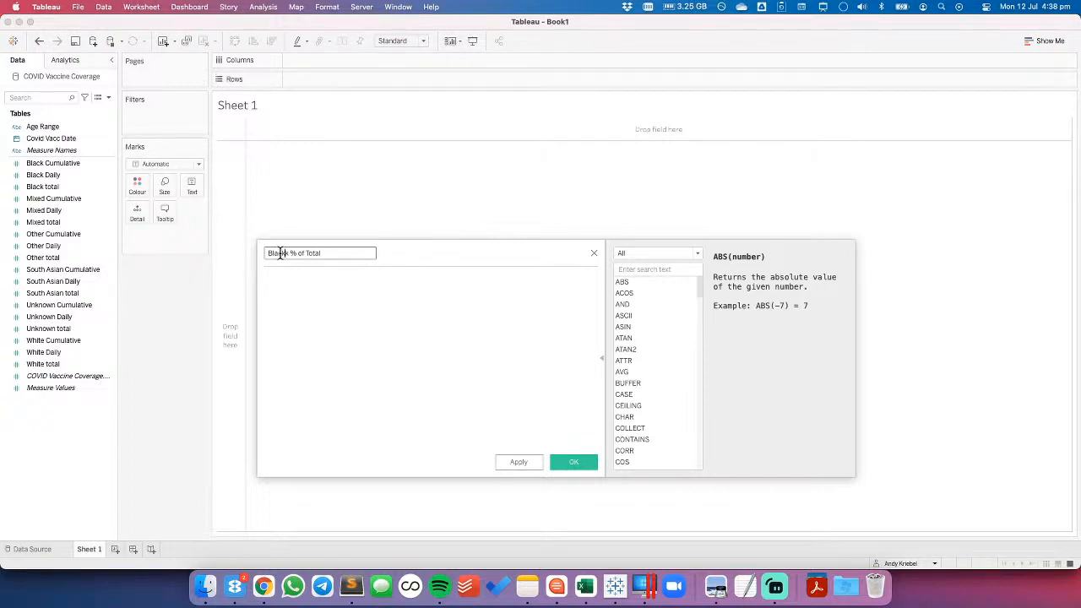
click(59, 176)
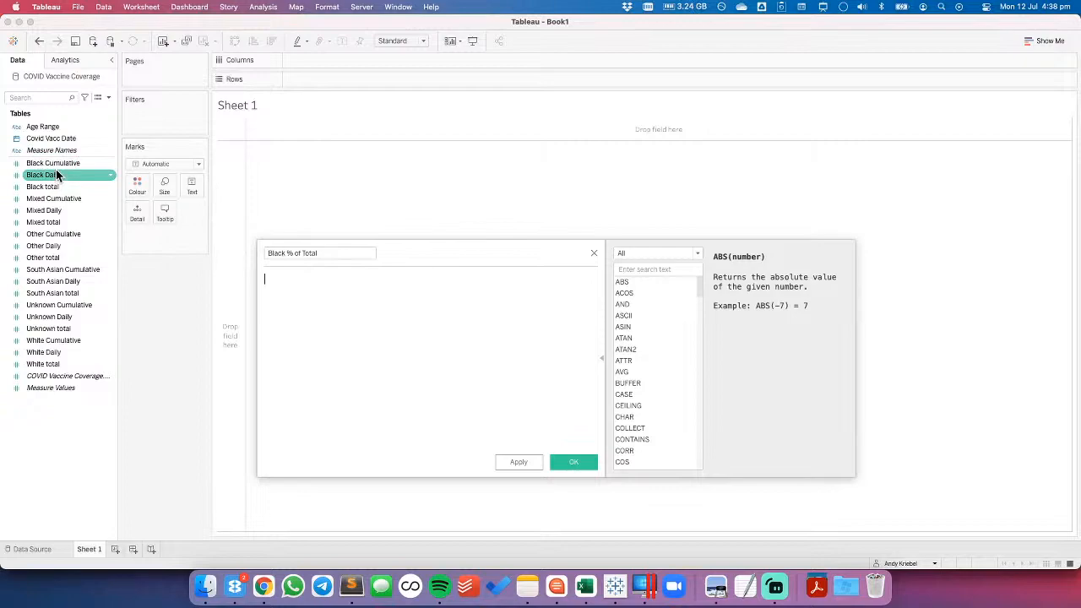
drag(64, 167, 320, 304)
drag(66, 187, 416, 304)
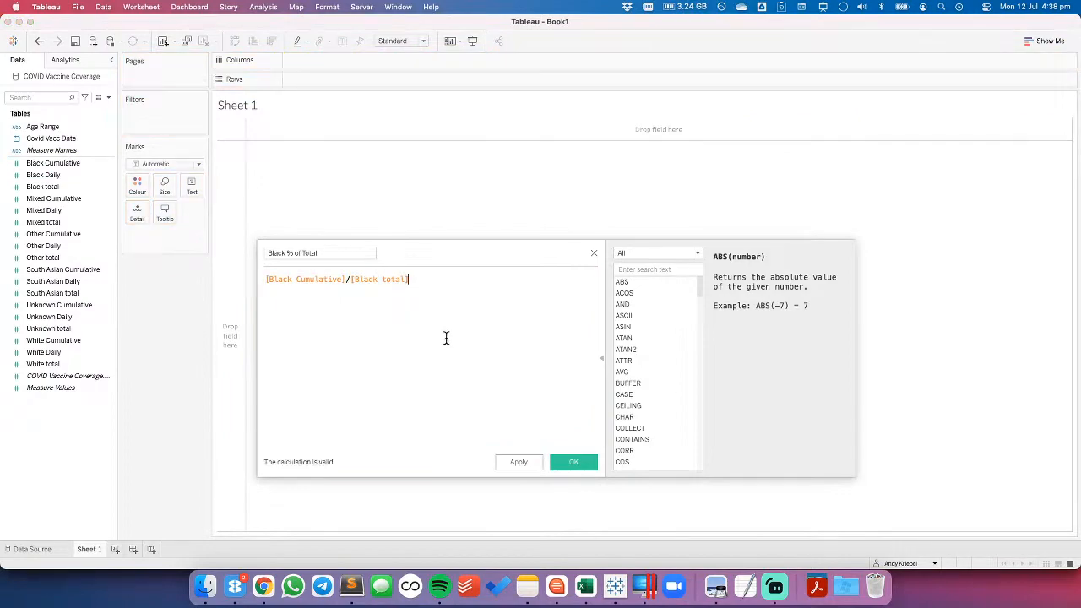
click(572, 463)
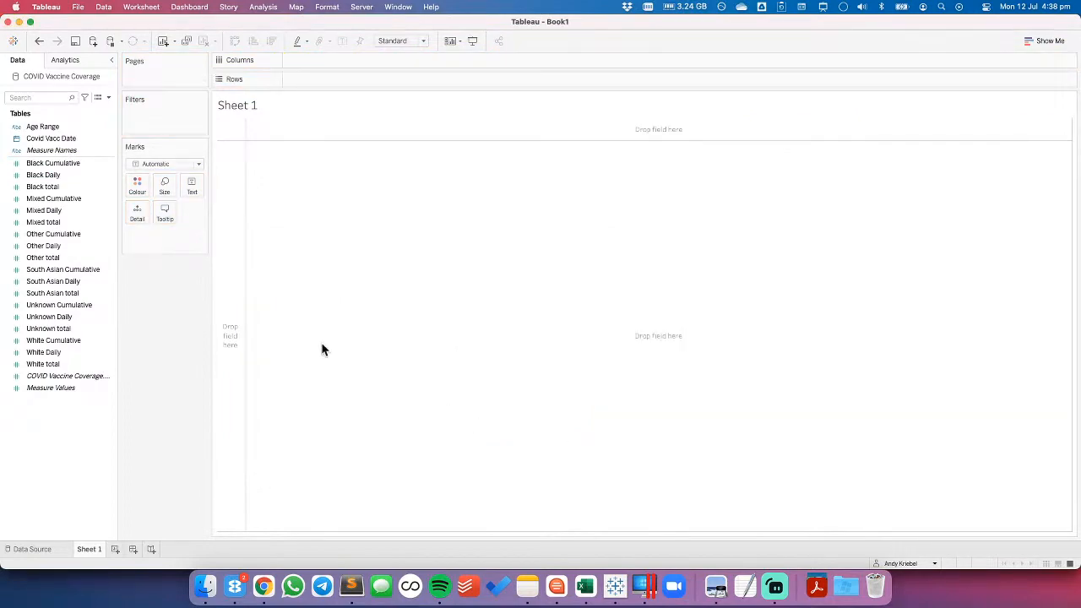
Step: Create a calculated field named "Mixed % of Total" with the formula [Mixed Cumulative]/[Mixed total]
click(108, 98)
click(103, 111)
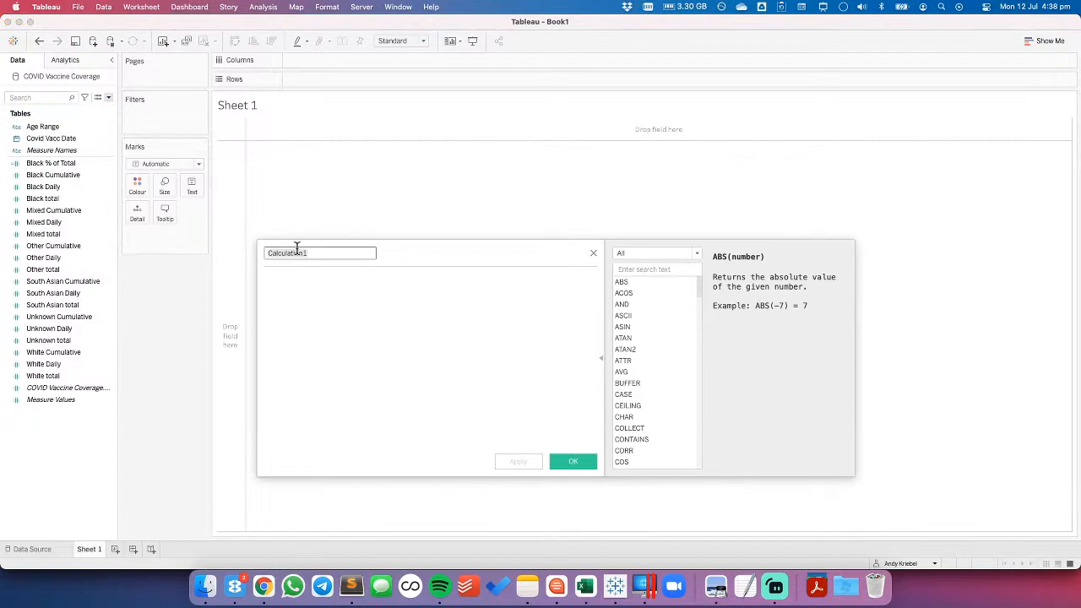
text(Mixed % of Total)
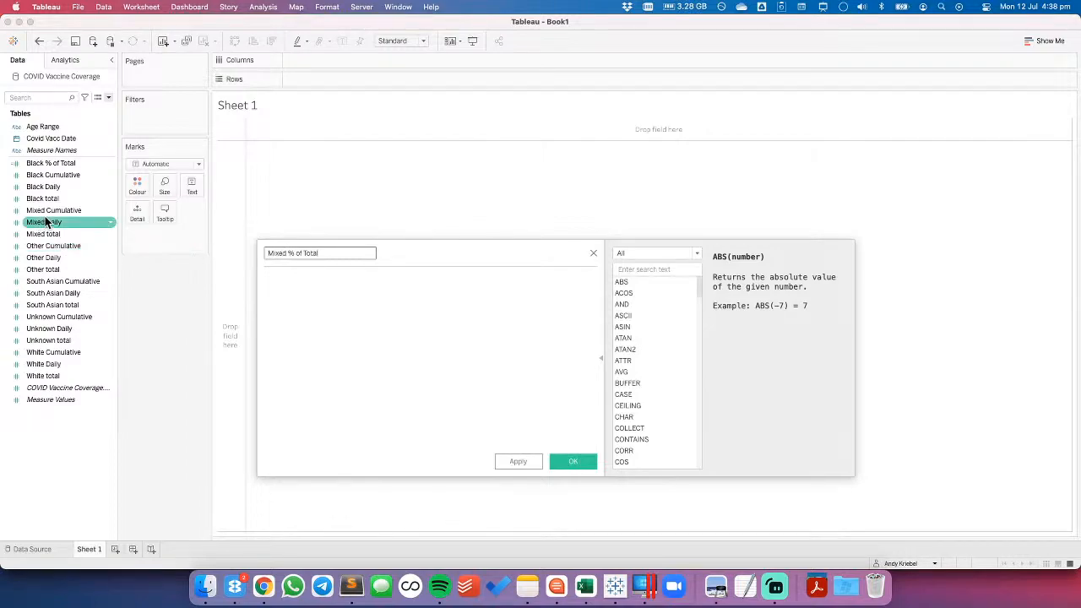
drag(54, 211, 343, 310)
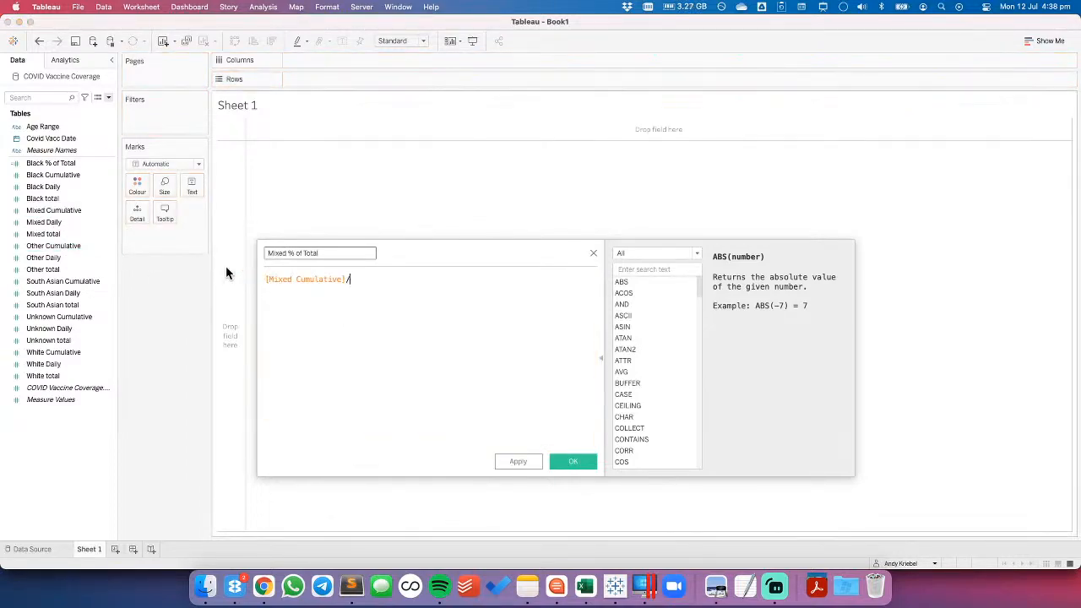
drag(70, 234, 431, 314)
click(583, 460)
Step: Duplicate the Mixed % of Total field and rename the copy "Other % of Total" in its calculation editor
right_click(70, 214)
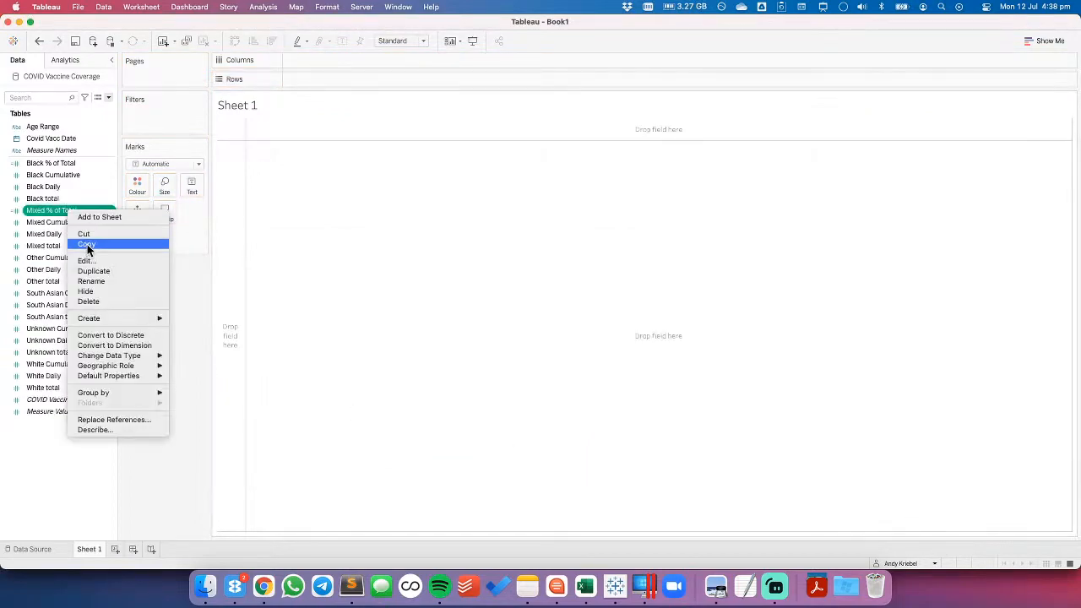
click(89, 268)
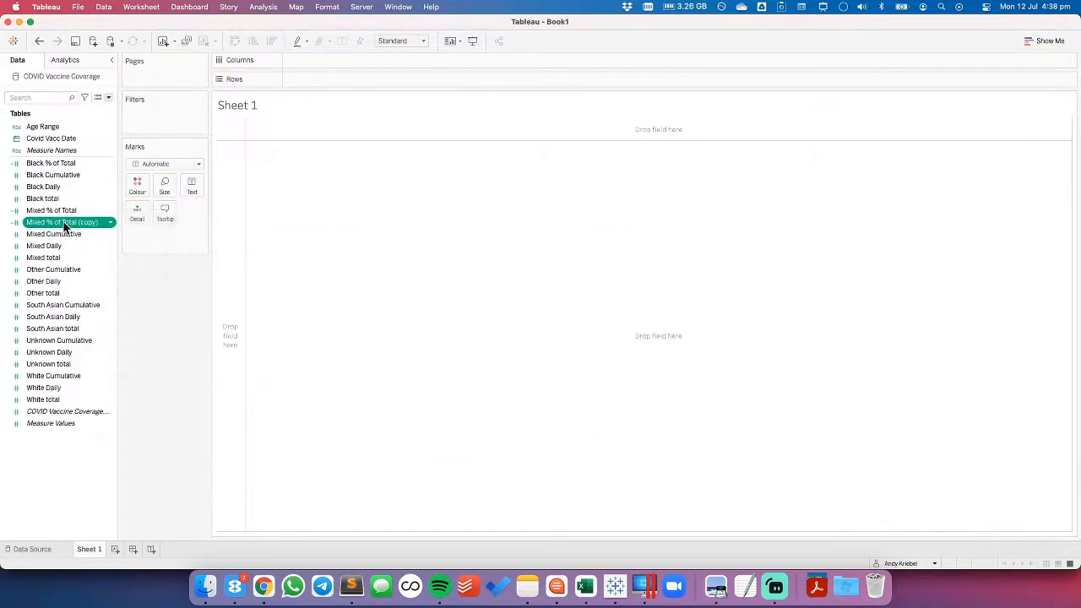
right_click(63, 222)
click(85, 253)
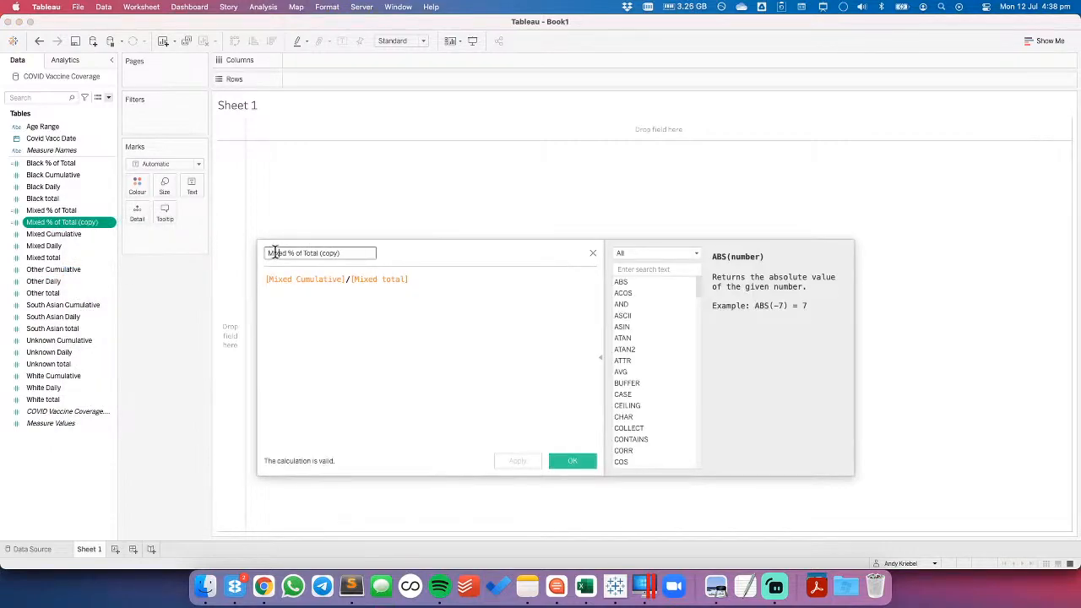
double_click(275, 252)
key(BackSpace)
text(Other)
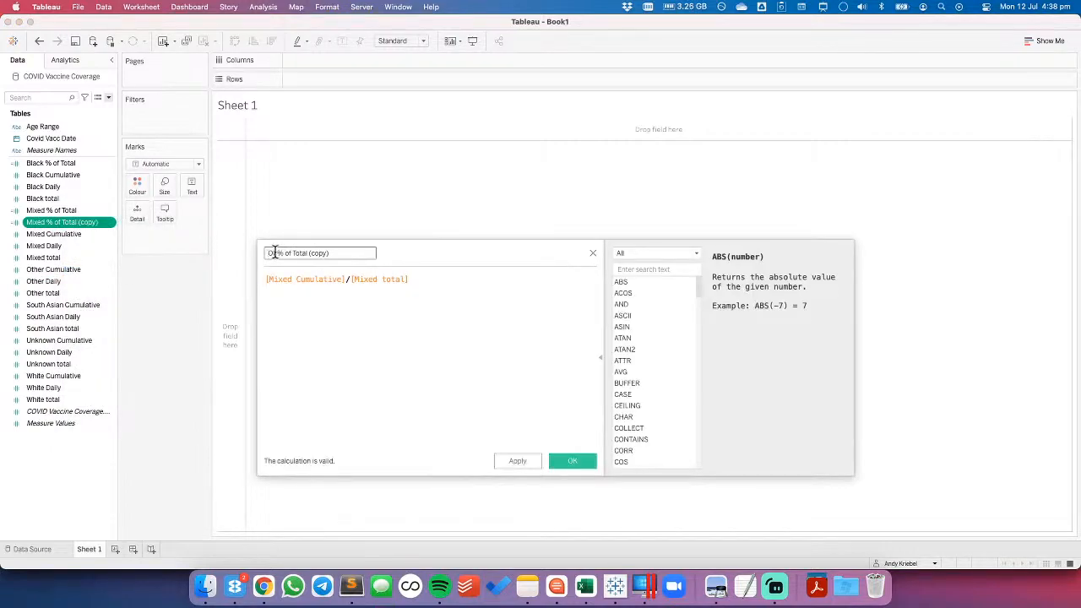
drag(318, 251, 392, 247)
key(BackSpace)
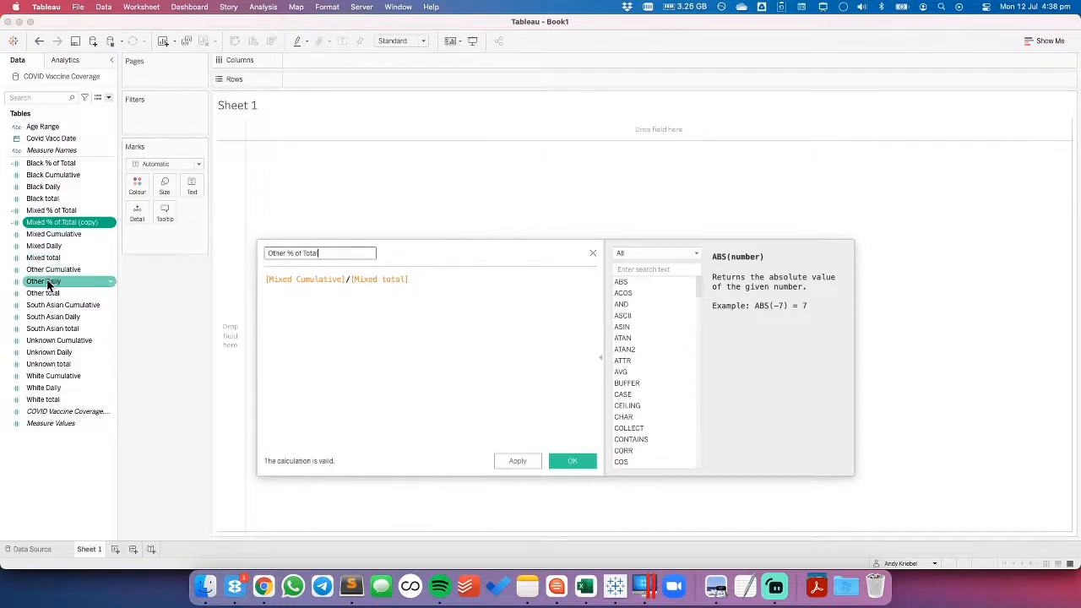
Step: Replace the fields in the Other % of Total formula so it reads [Other Cumulative]/[Other total], and save it
drag(54, 270, 304, 281)
drag(38, 293, 382, 289)
click(573, 461)
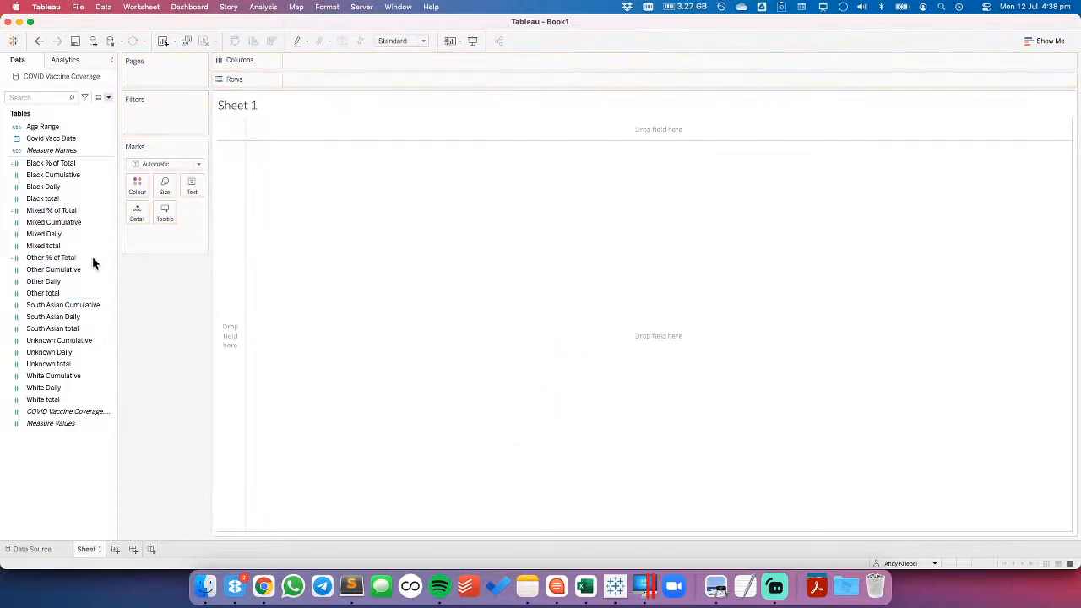
right_click(62, 257)
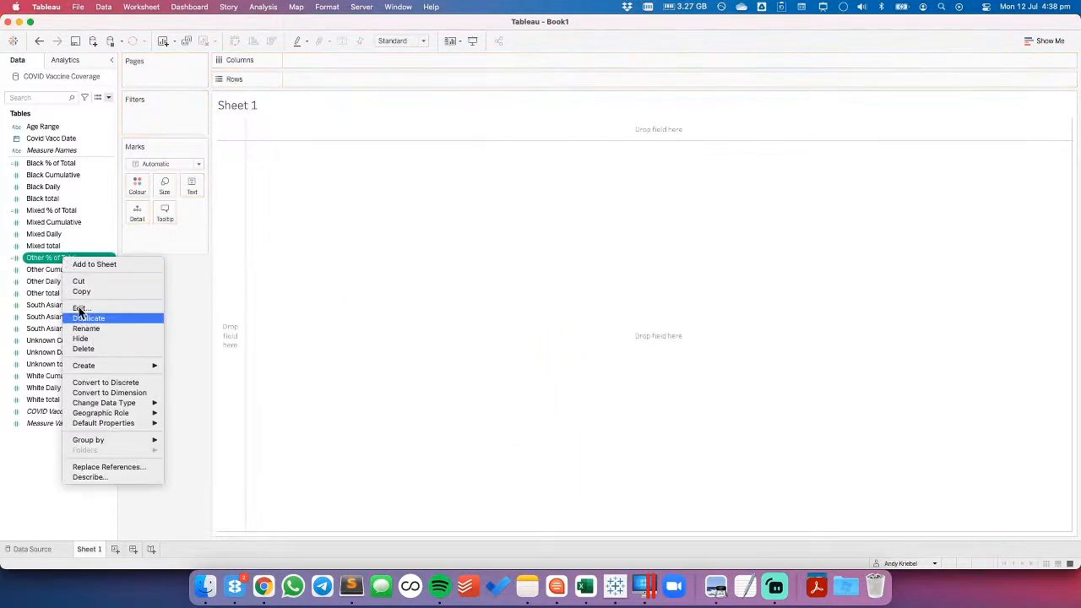
click(89, 314)
right_click(53, 271)
click(135, 323)
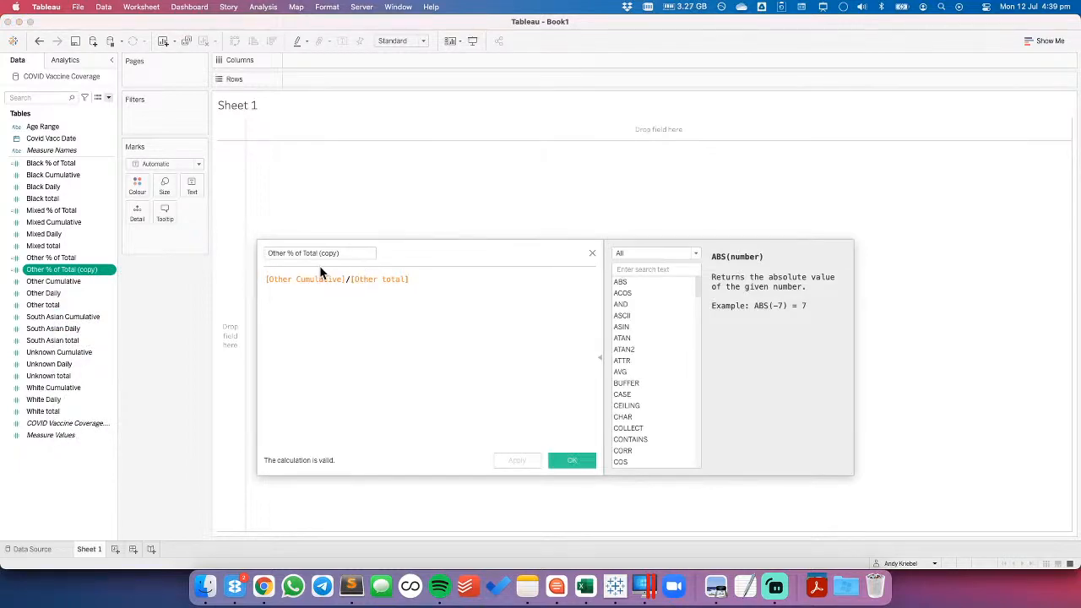
click(592, 252)
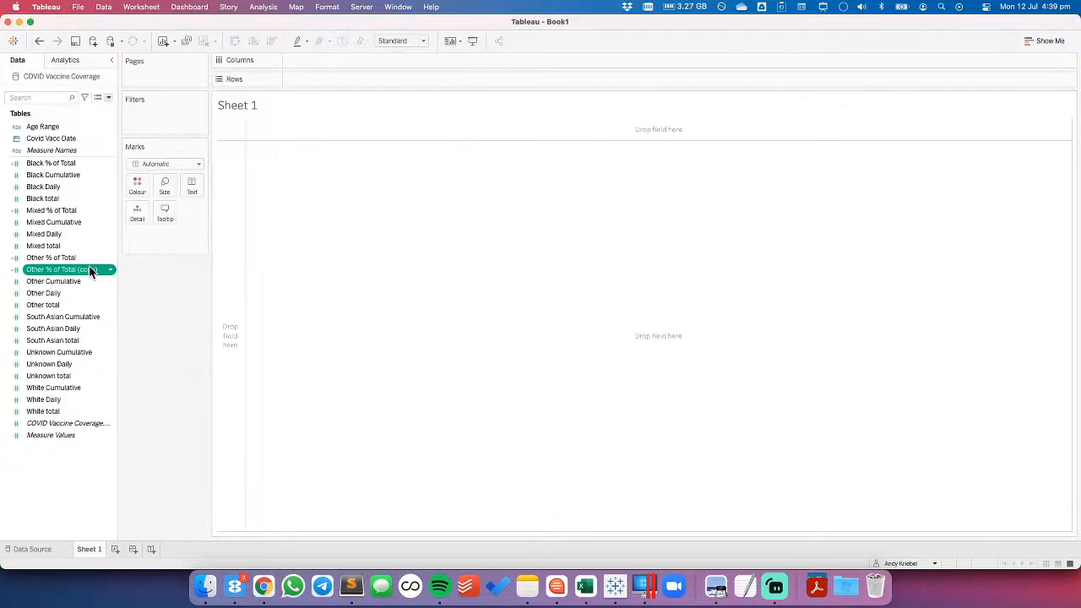
right_click(90, 269)
click(106, 355)
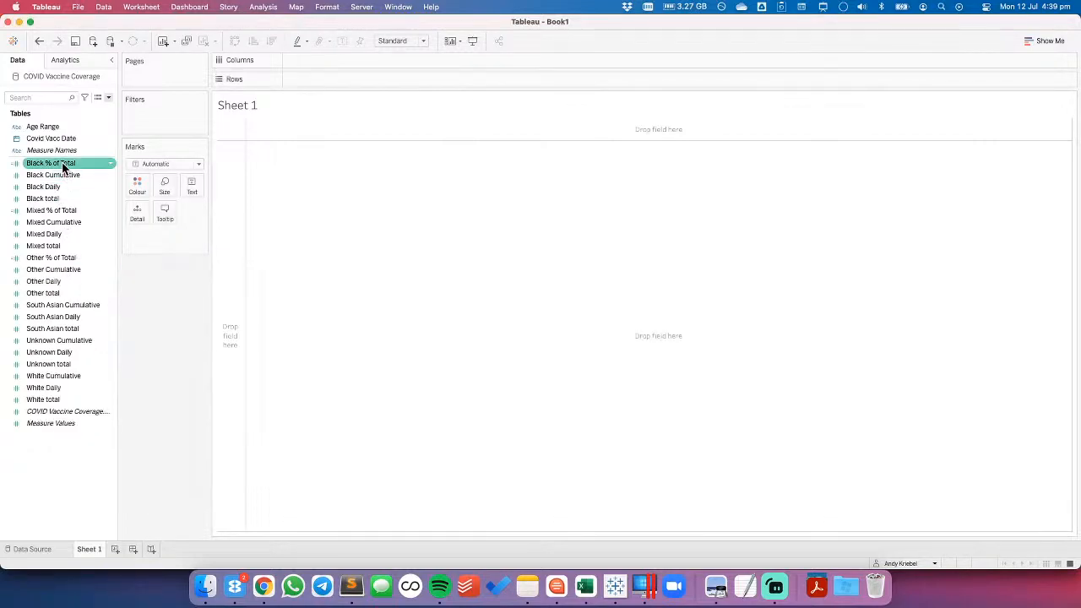
Step: Edit the Black % of Total formula to aggregate both fields: SUM([Black Cumulative])/SUM([Black total])
right_click(63, 168)
click(86, 212)
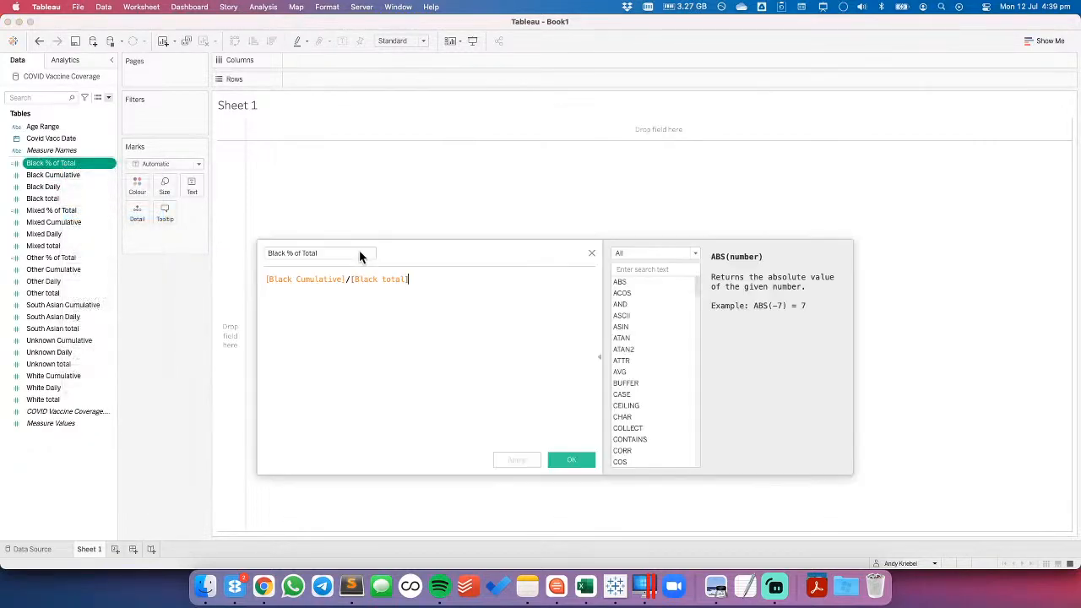
click(265, 280)
text(SUM()
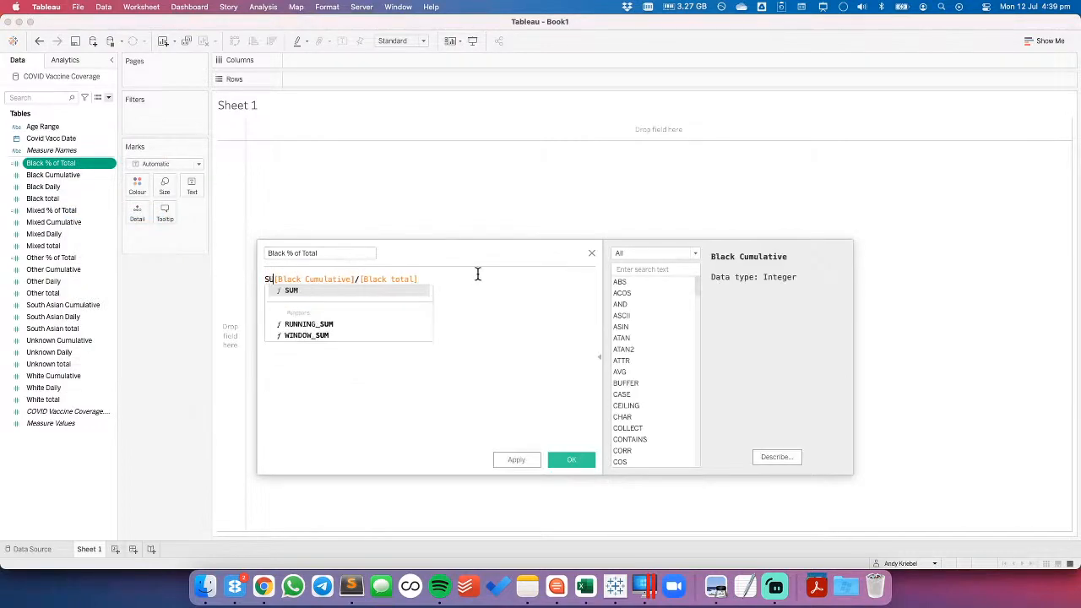
click(369, 279)
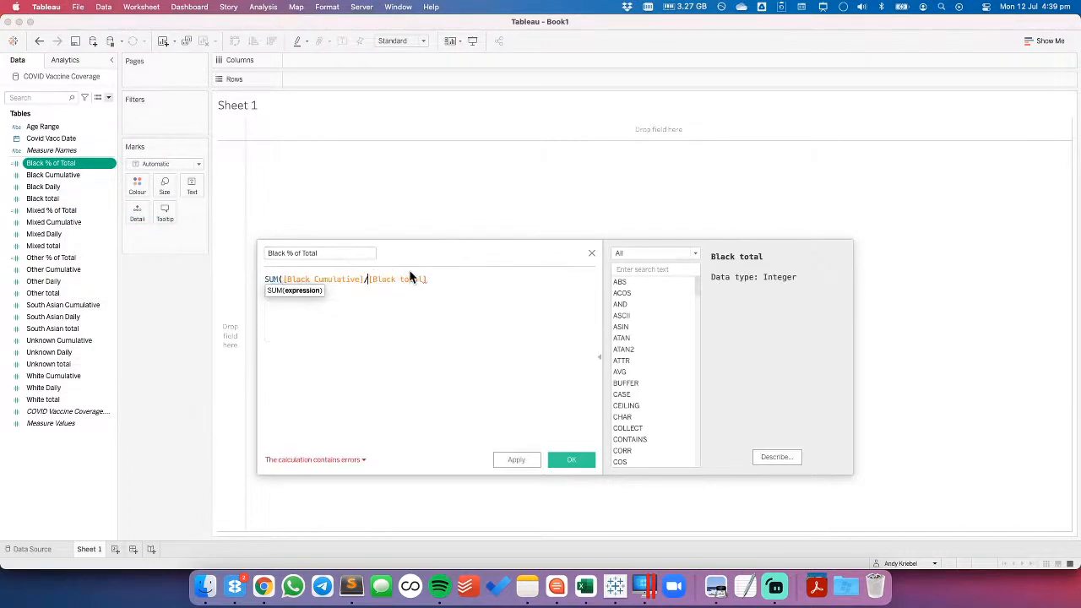
text())
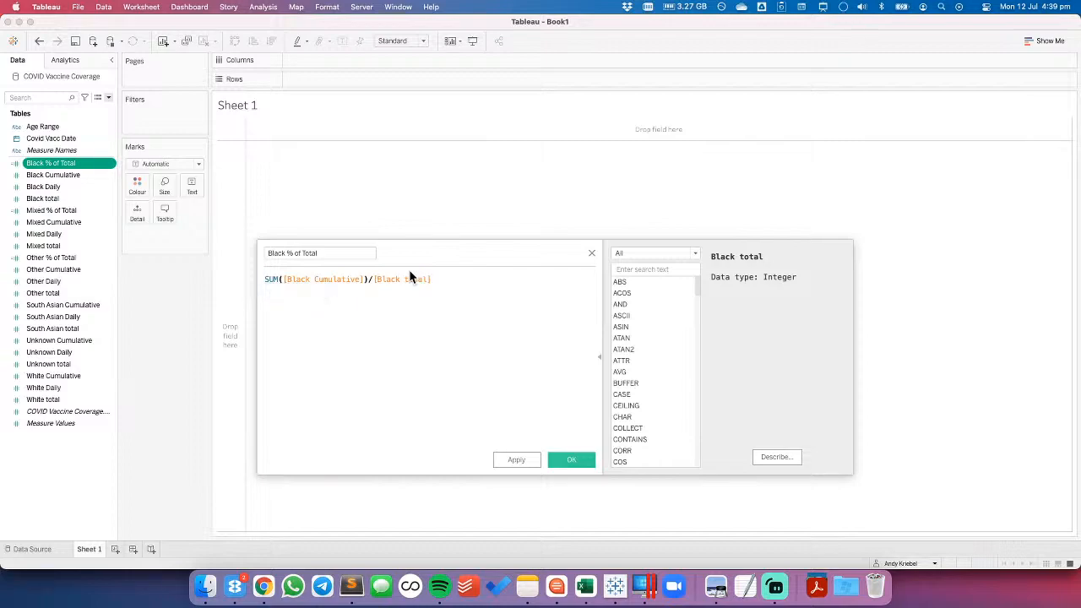
text(SUM()
key(BackSpace)
key(BackSpace)
key(BackSpace)
text(UM())
click(571, 460)
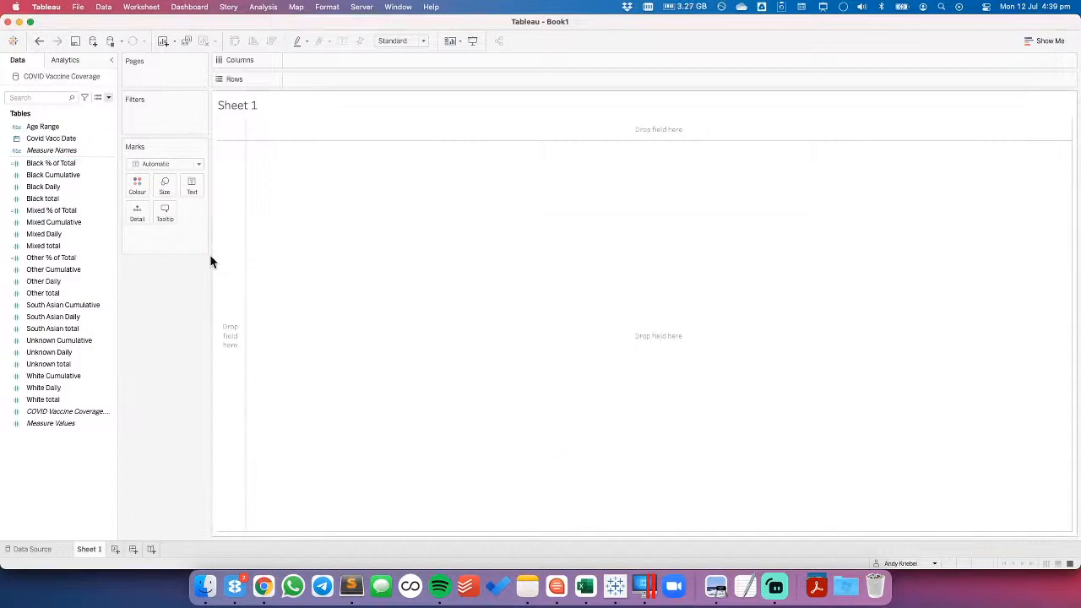
Step: Edit the Mixed % of Total formula to aggregate both fields: SUM([Mixed Cumulative])/SUM([Mixed total])
right_click(70, 210)
click(80, 262)
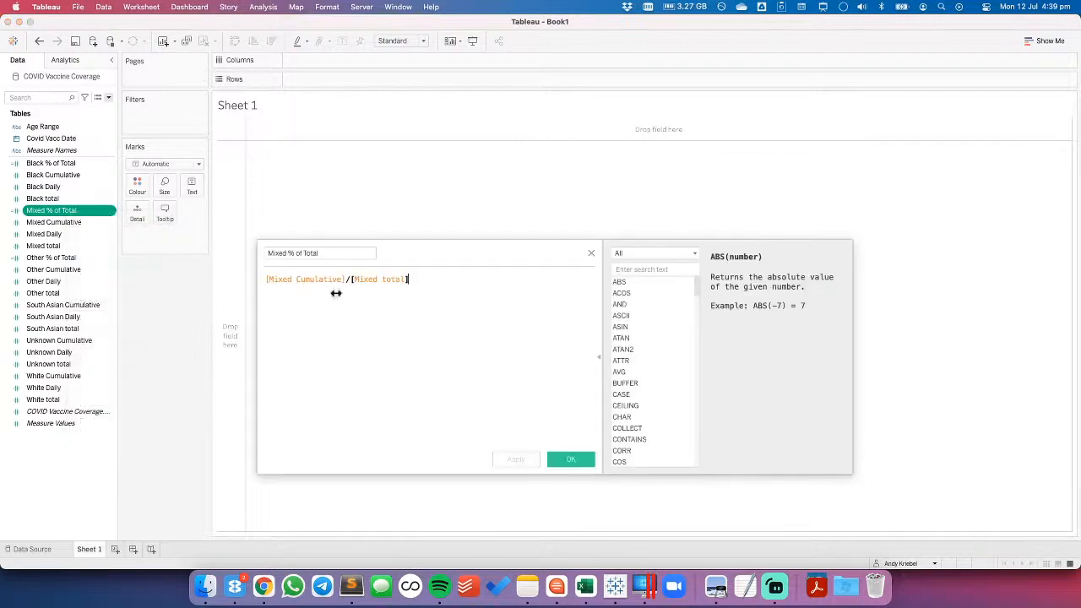
click(265, 279)
text(SUM()
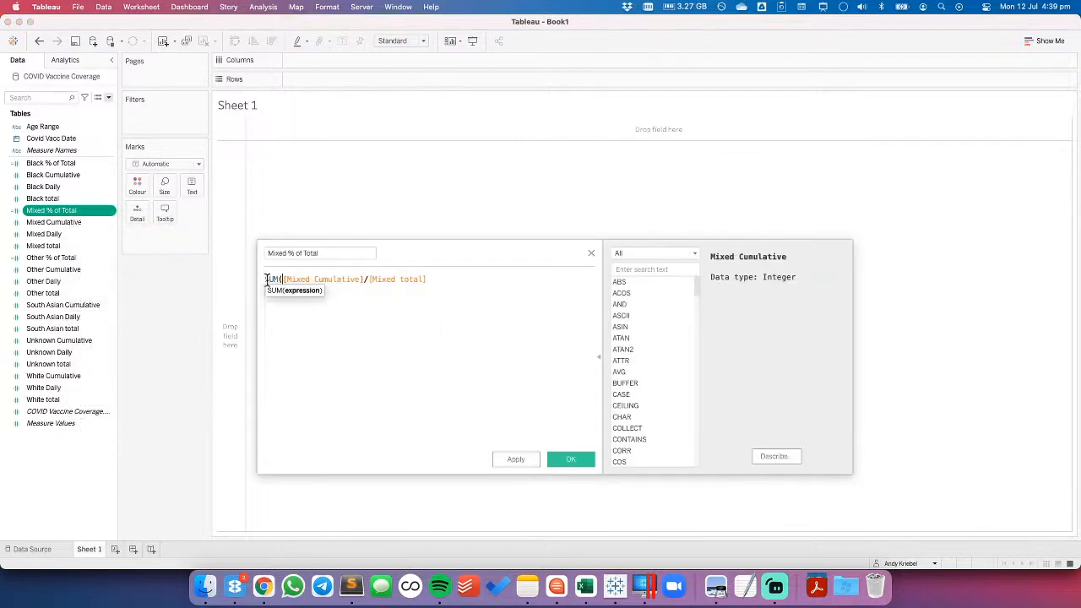
click(364, 282)
text())
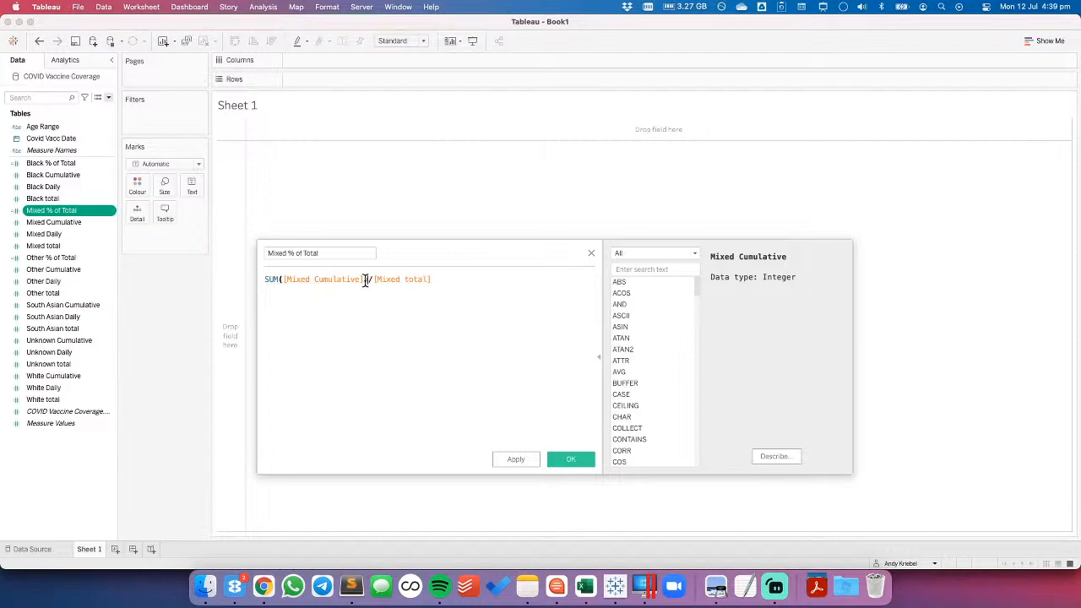
key(Right)
text(SUM()
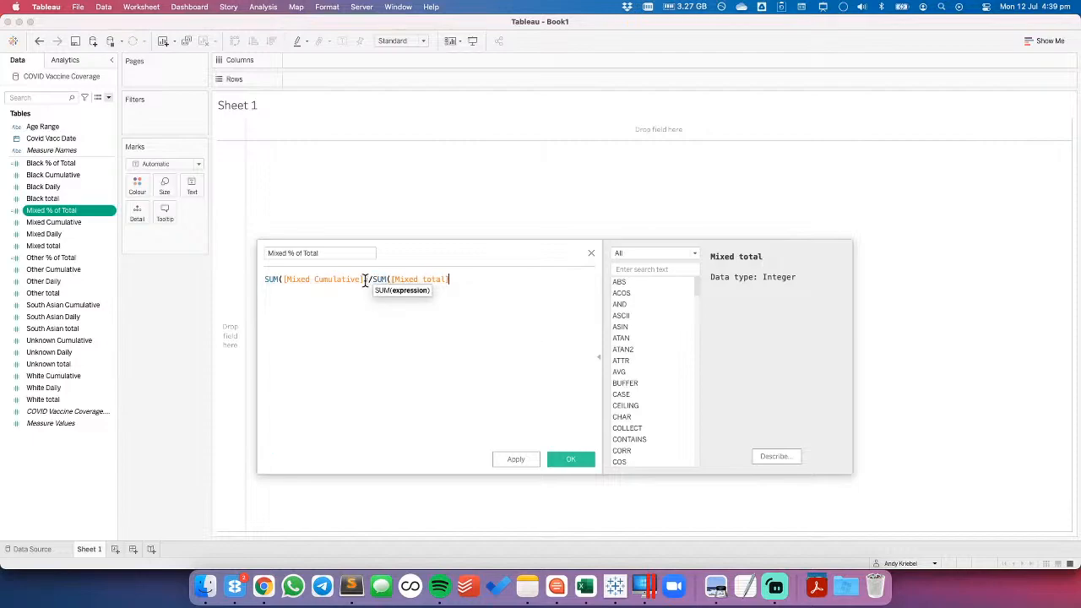
text())
click(560, 459)
Step: Edit the Other % of Total formula to aggregate both fields: SUM([Other Cumulative])/SUM([Other total])
click(52, 257)
right_click(53, 257)
click(98, 312)
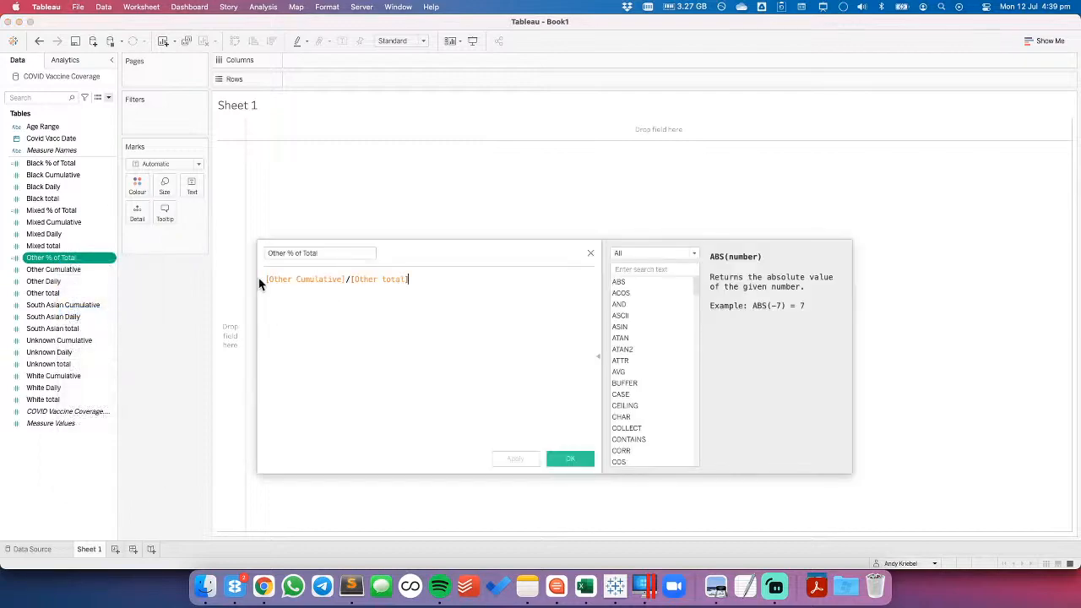
click(267, 278)
text(SUM()
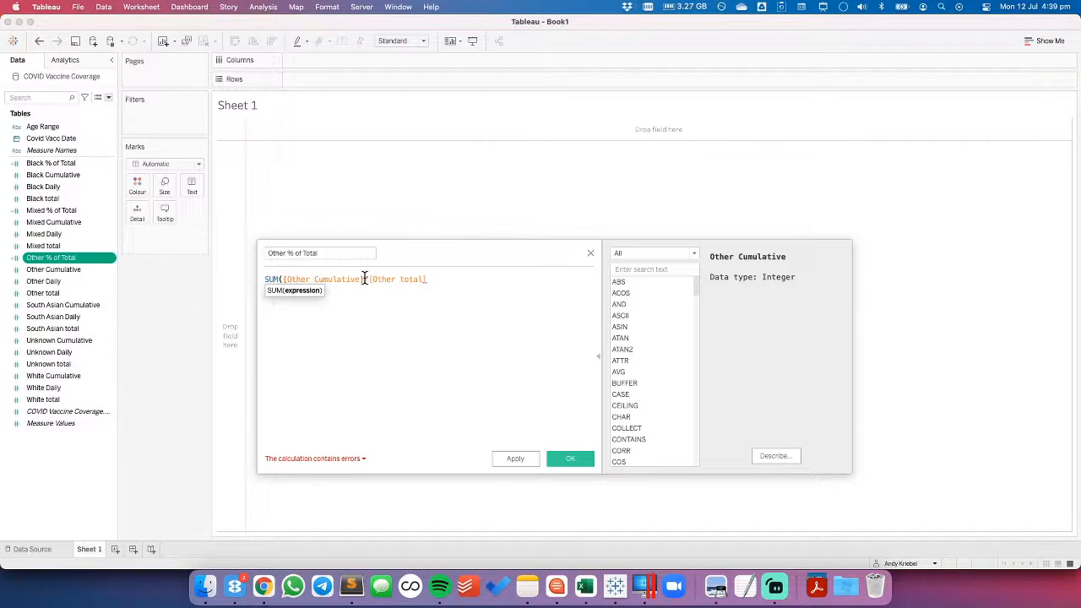
click(365, 278)
text())
key(Right)
text(SUM()
key(End)
text())
click(569, 460)
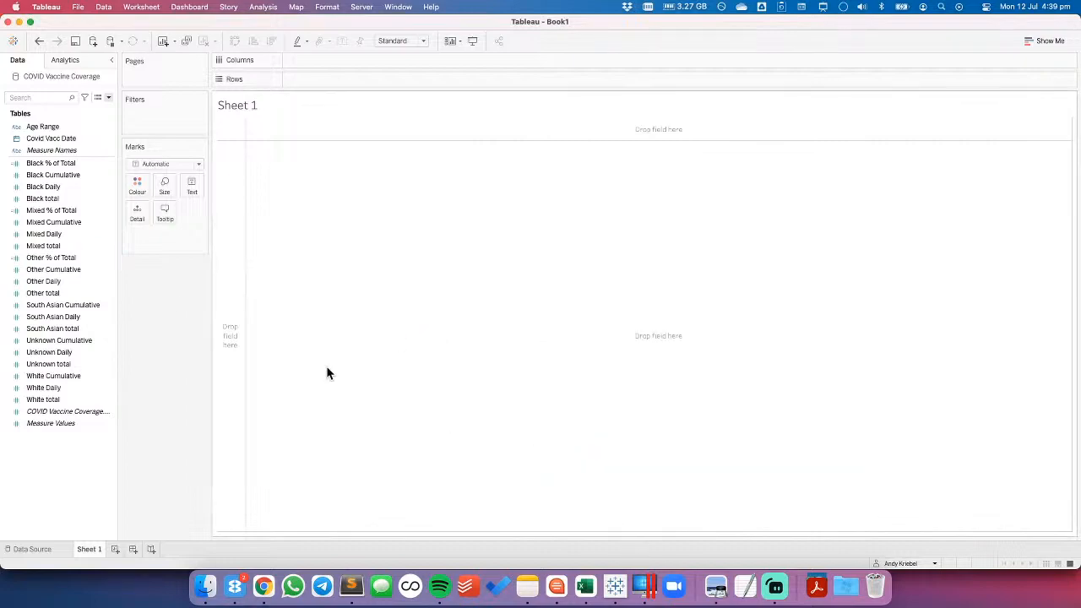
Step: Duplicate the Other % of Total calculated field, open the copy for editing and name it South Asian % of Total
right_click(53, 259)
click(78, 321)
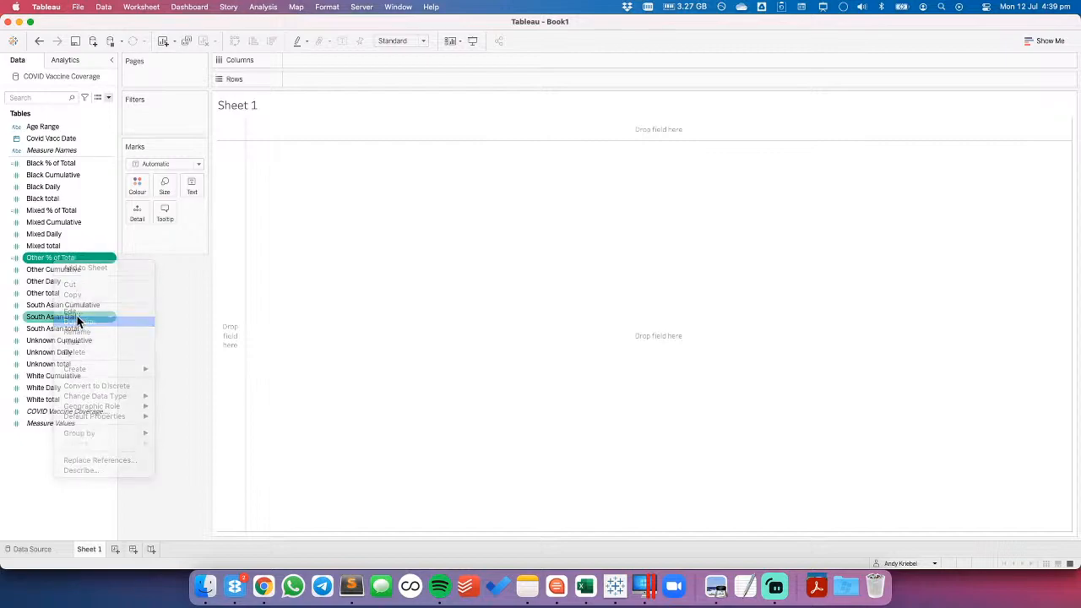
right_click(64, 270)
click(80, 323)
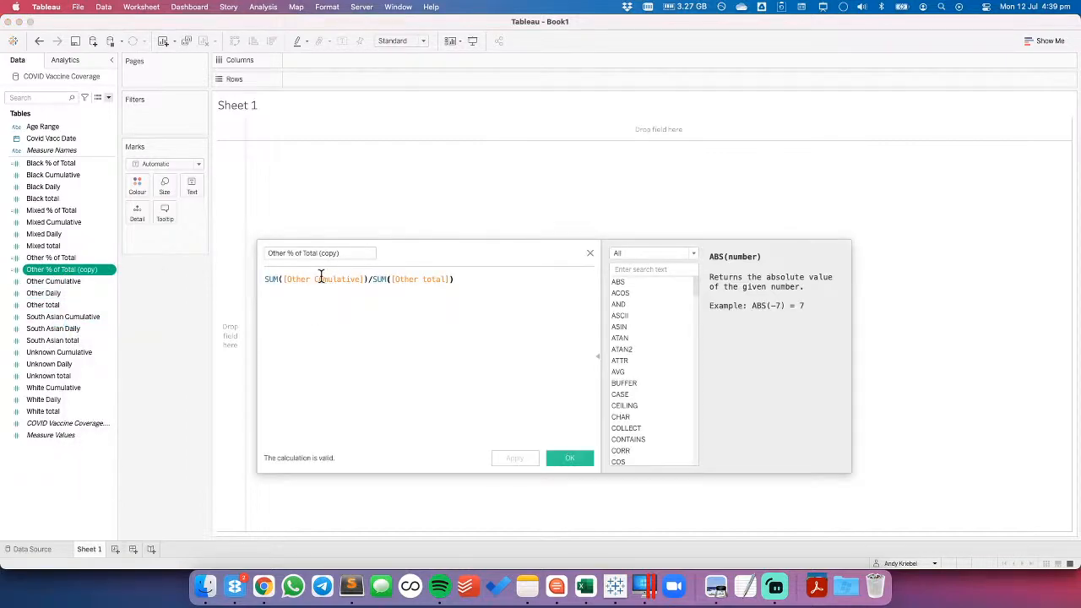
drag(302, 253, 219, 247)
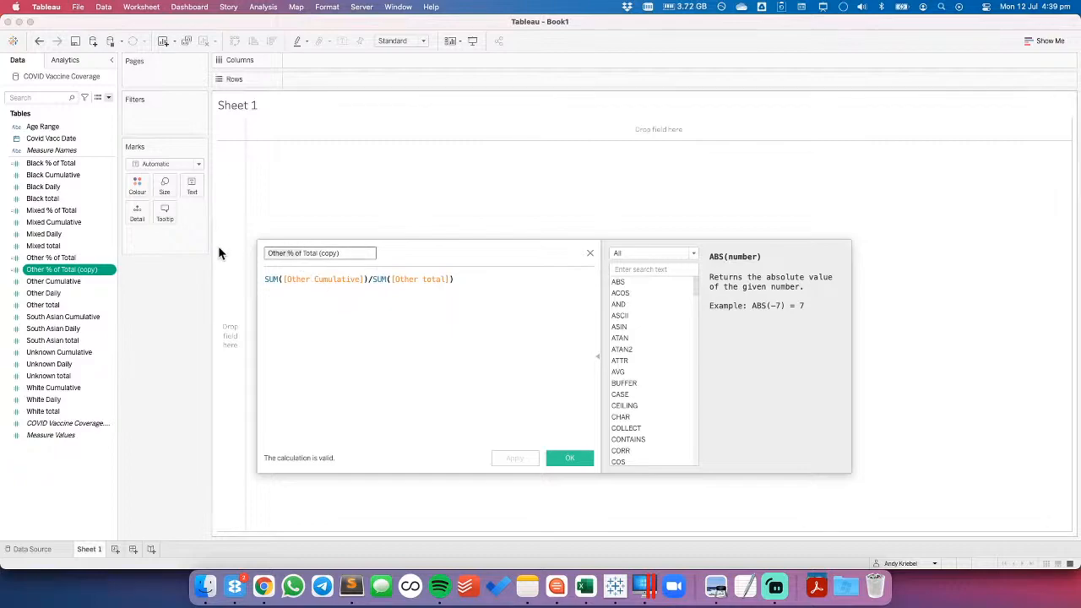
text(South Asian % )
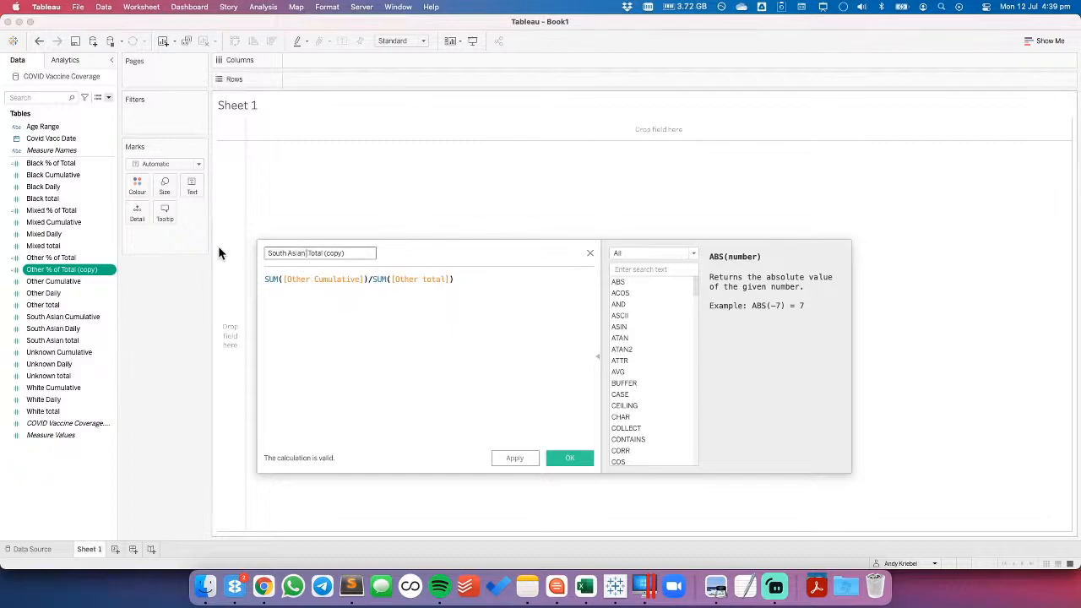
text(of)
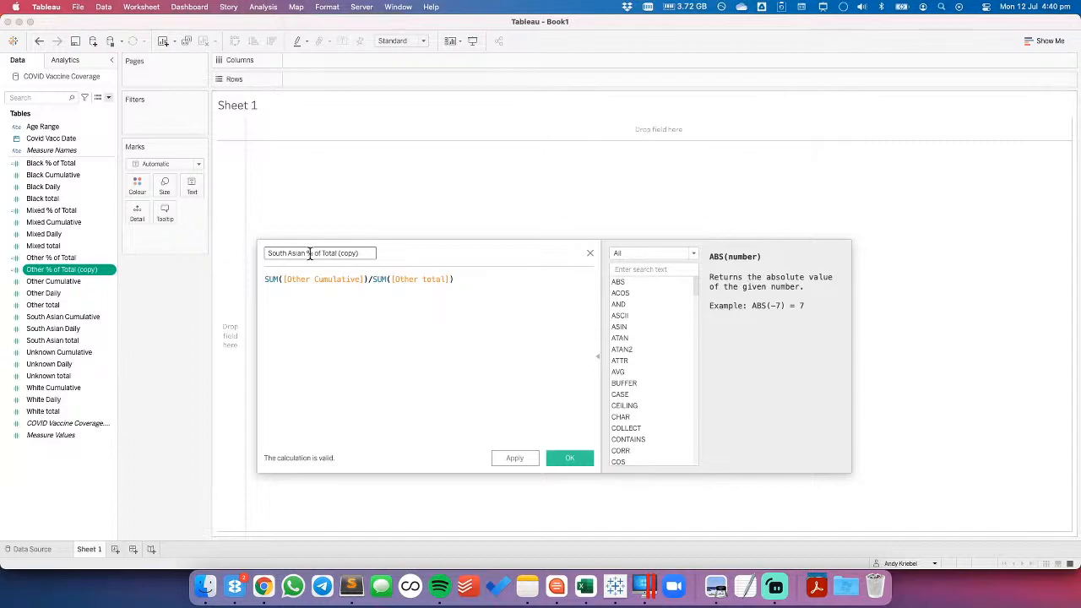
key(BackSpace)
Step: Replace the fields in the South Asian % of Total formula so it reads SUM([South Asian Cumulative])/SUM([South Asian total]), and save it
drag(52, 317, 321, 292)
drag(52, 340, 451, 291)
click(571, 457)
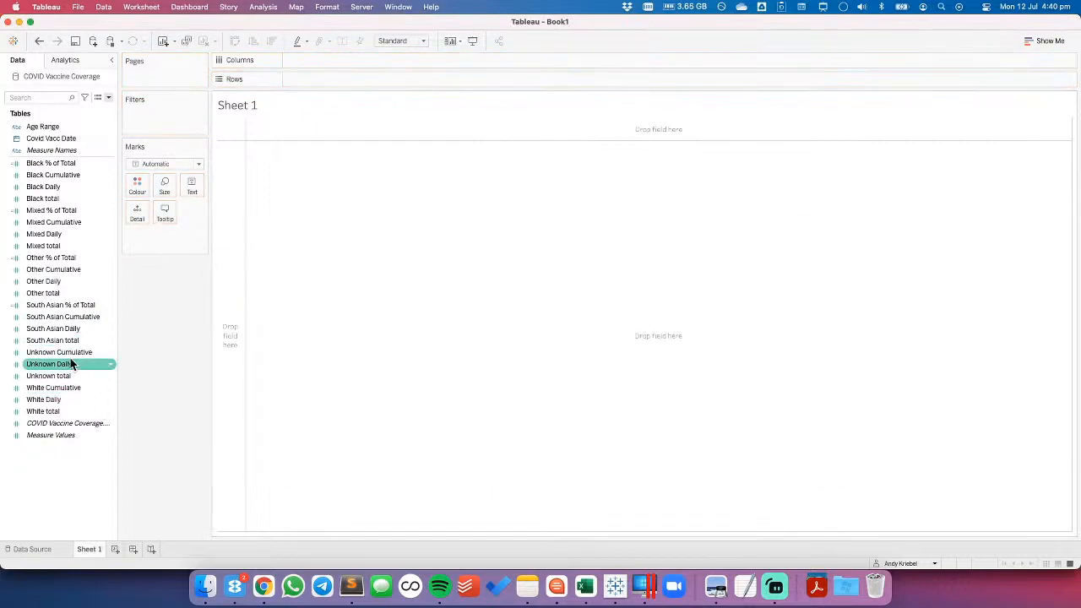
Step: Duplicate the South Asian % of Total calculated field, open the copy for editing and name it Unknown % of Total
right_click(71, 305)
click(89, 362)
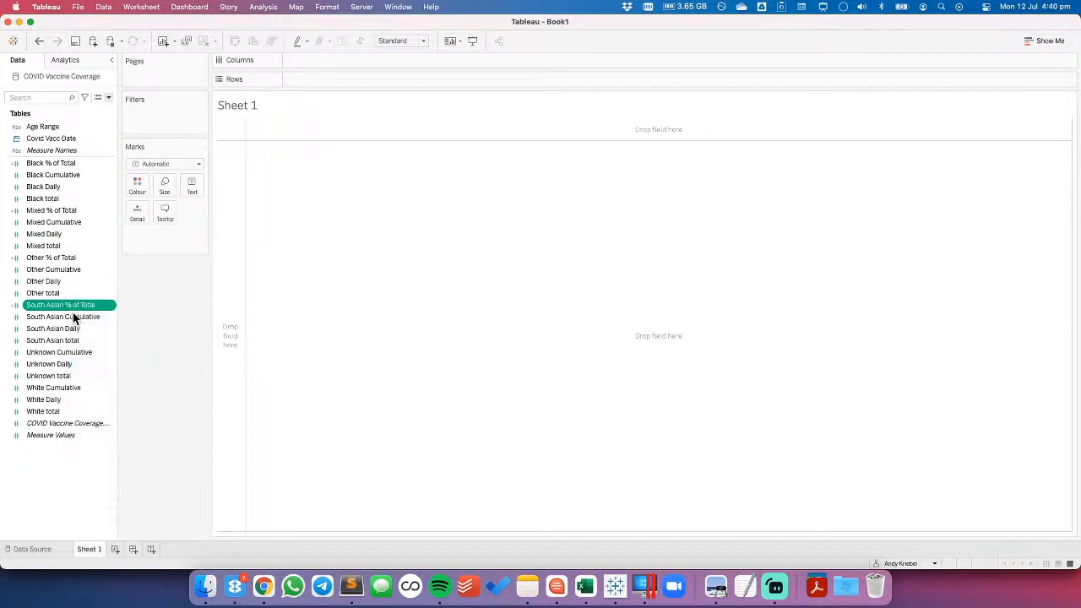
right_click(73, 318)
click(89, 370)
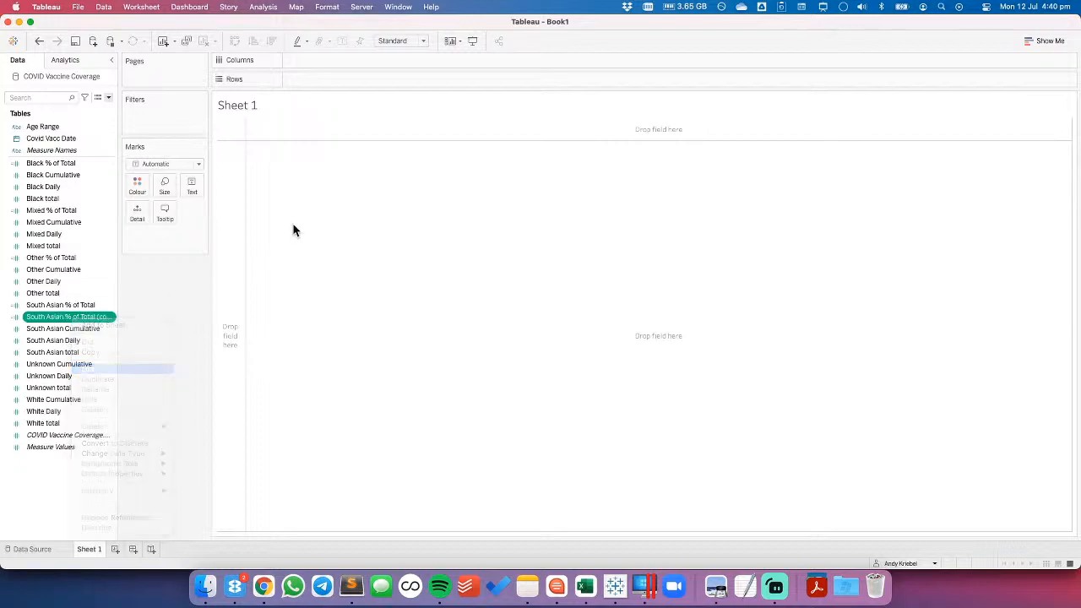
text(Unknown% of Total (copy)
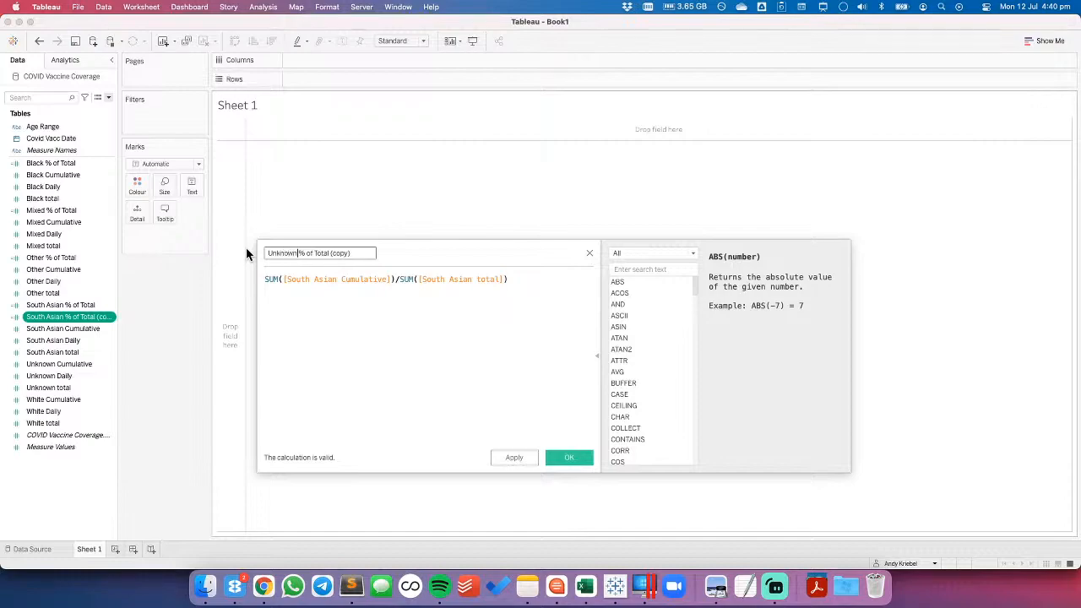
key(BackSpace)
key(BackSpace)
key(BackSpace)
key(BackSpace)
key(BackSpace)
key(BackSpace)
key(BackSpace)
Step: Replace the fields in the Unknown % of Total formula so it reads SUM([Unknown Cumulative])/SUM([Unknown total]), and save it
drag(59, 365, 318, 302)
drag(44, 387, 430, 291)
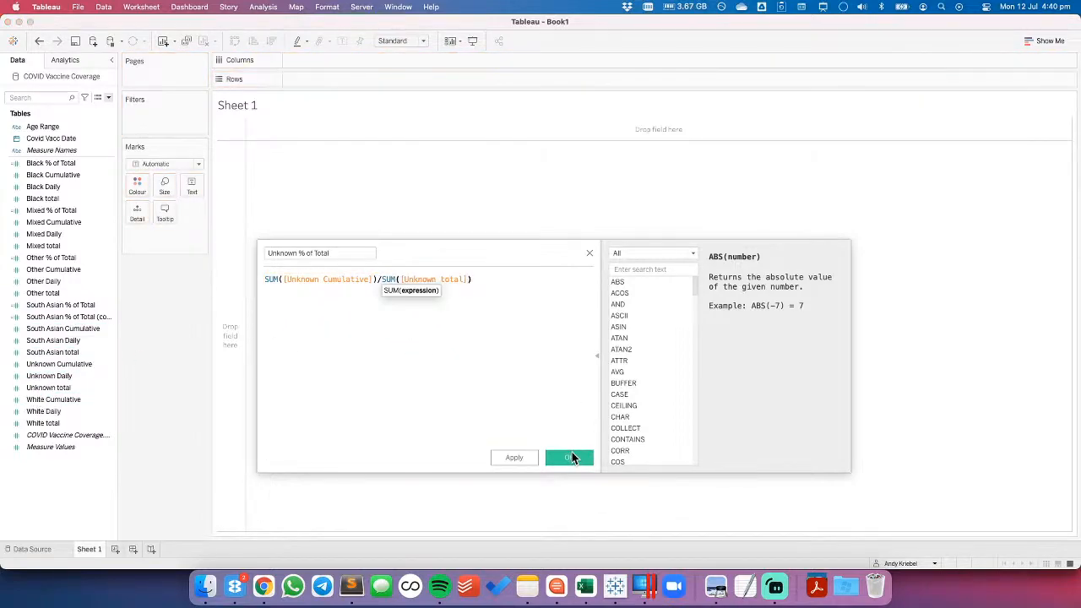
click(569, 457)
Step: Duplicate the Unknown % of Total calculated field, open the copy for editing and name it White % of Total
right_click(80, 353)
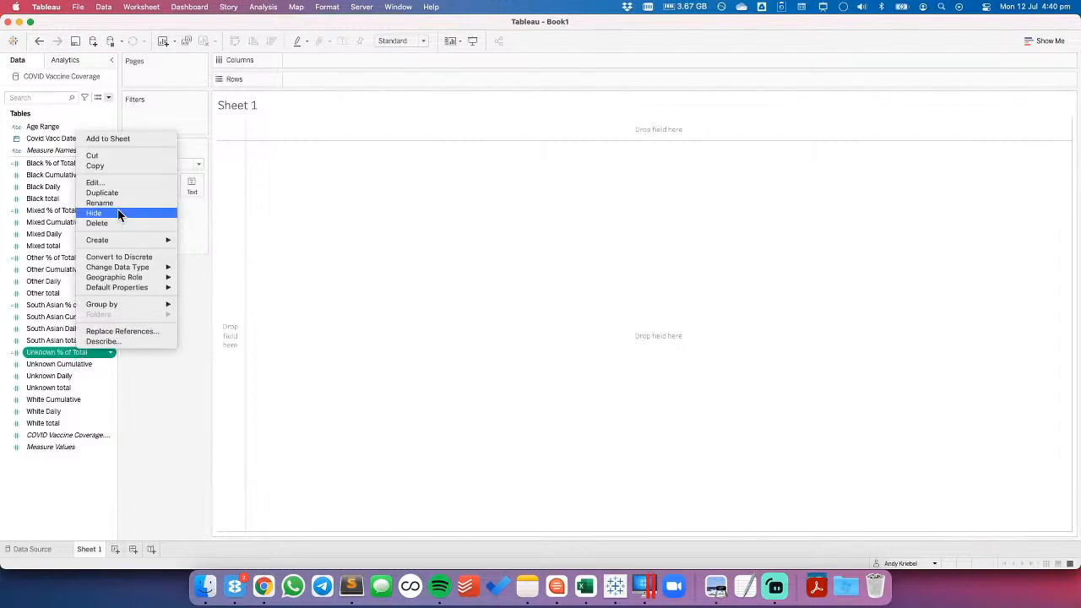
click(114, 187)
right_click(74, 364)
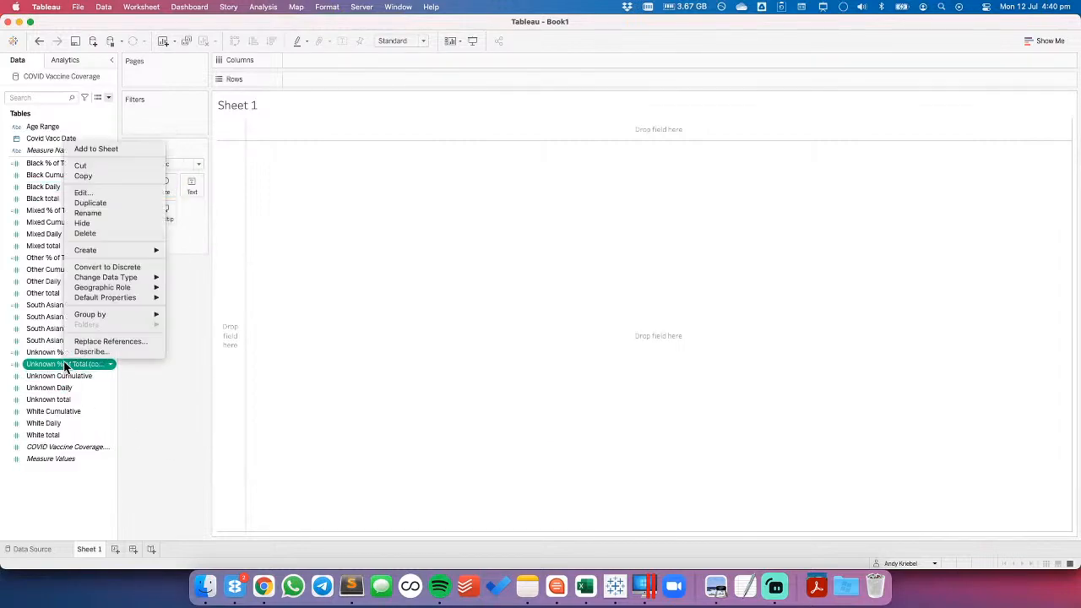
click(85, 192)
click(278, 254)
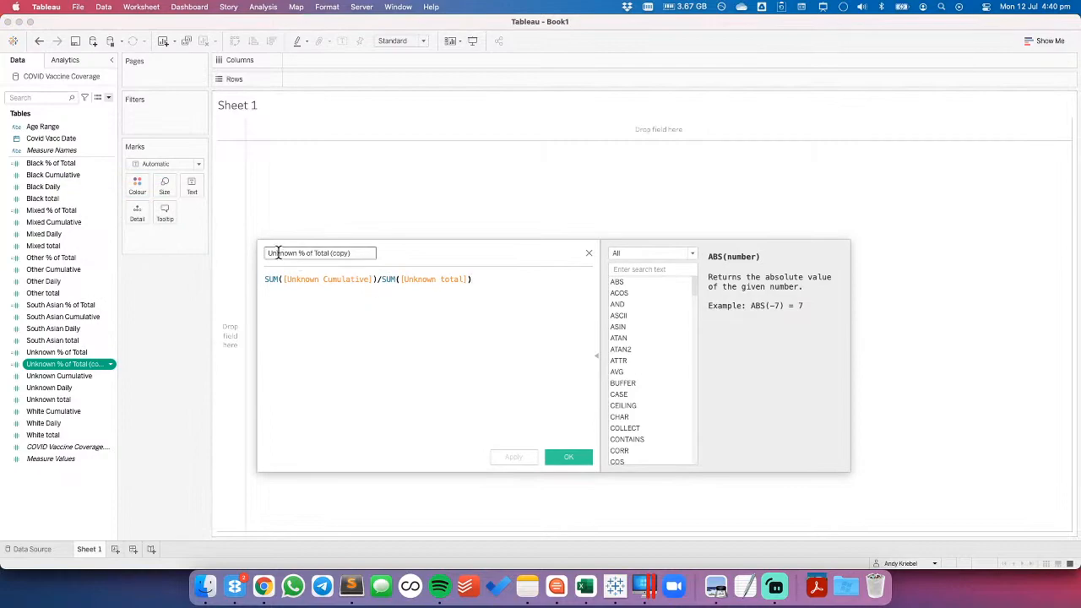
double_click(278, 253)
text(White % of Total)
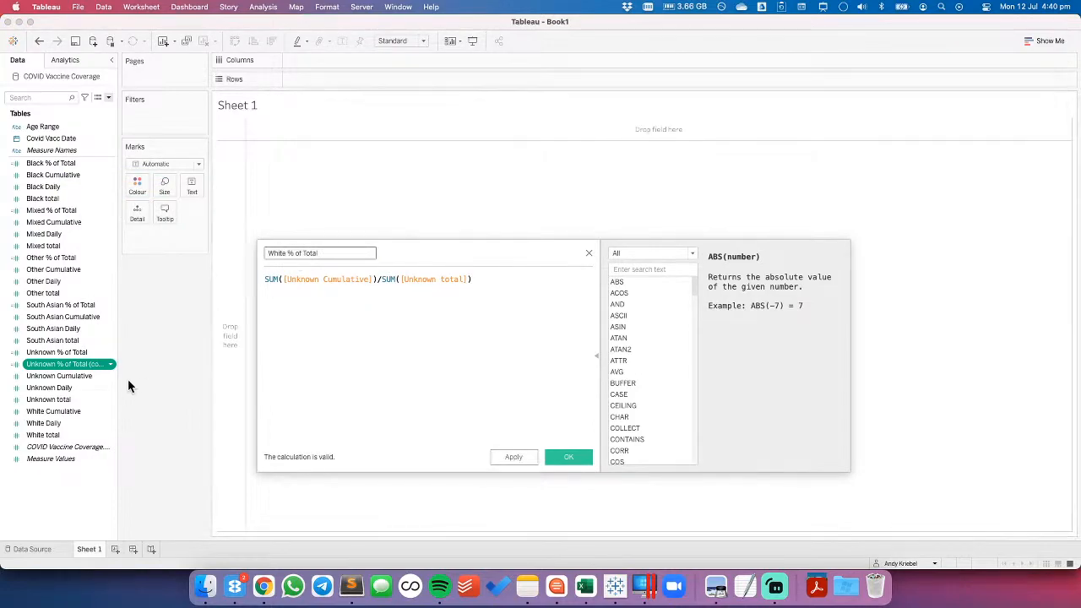
Step: Replace the fields in the White % of Total formula so it reads SUM([White Cumulative])/SUM([White total]), and save it
drag(67, 411, 341, 290)
drag(51, 435, 456, 308)
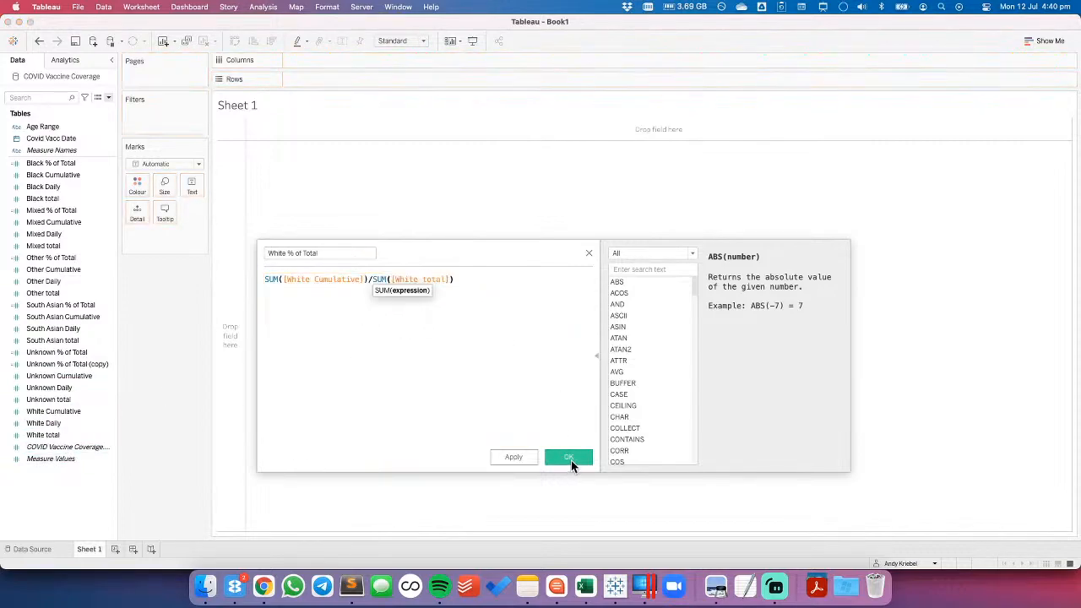
click(570, 459)
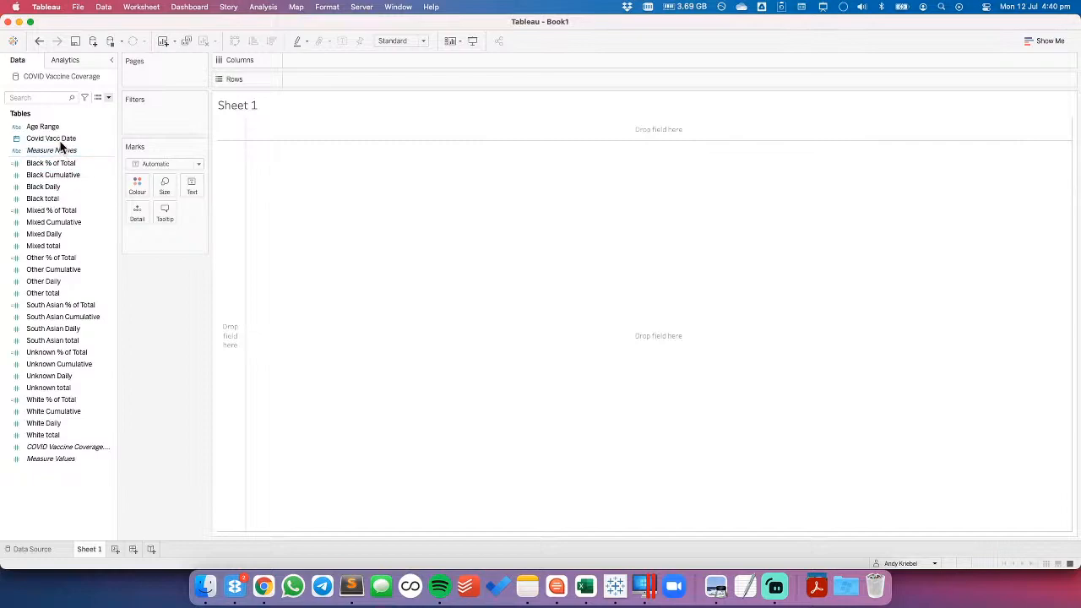
Step: Plot White % of Total on Rows against continuous Covid Vacc Date on Columns, and inspect the line's last point
drag(61, 139, 402, 59)
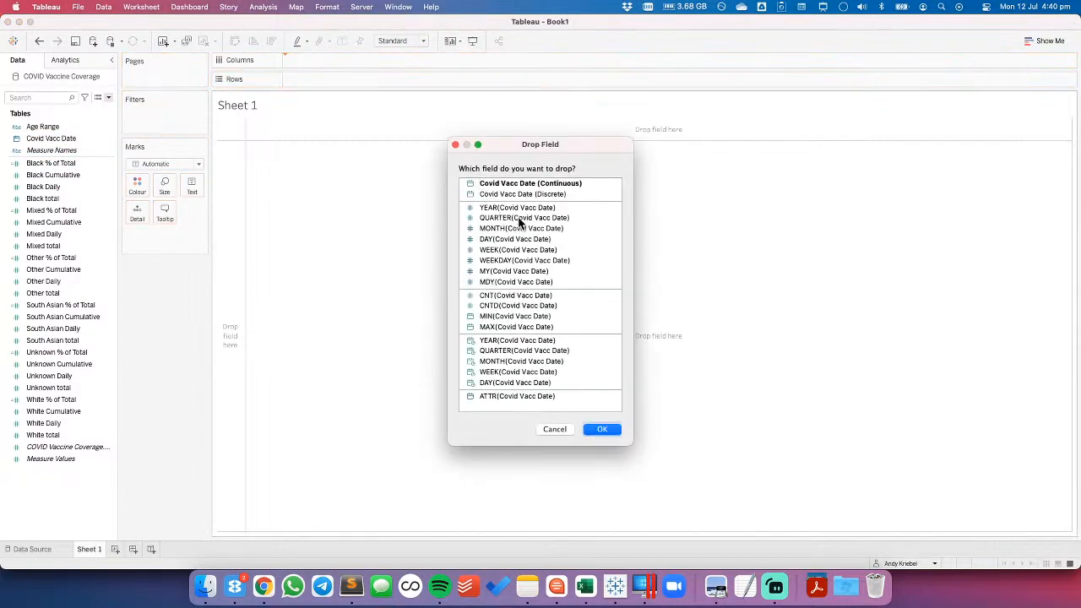
click(507, 184)
click(602, 429)
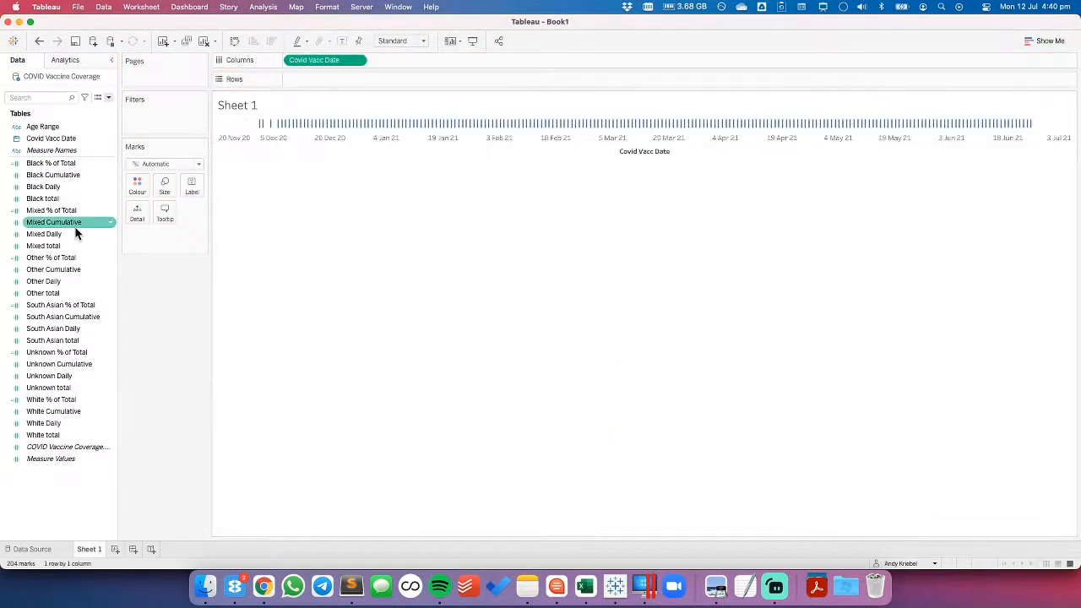
click(79, 165)
drag(52, 401, 317, 81)
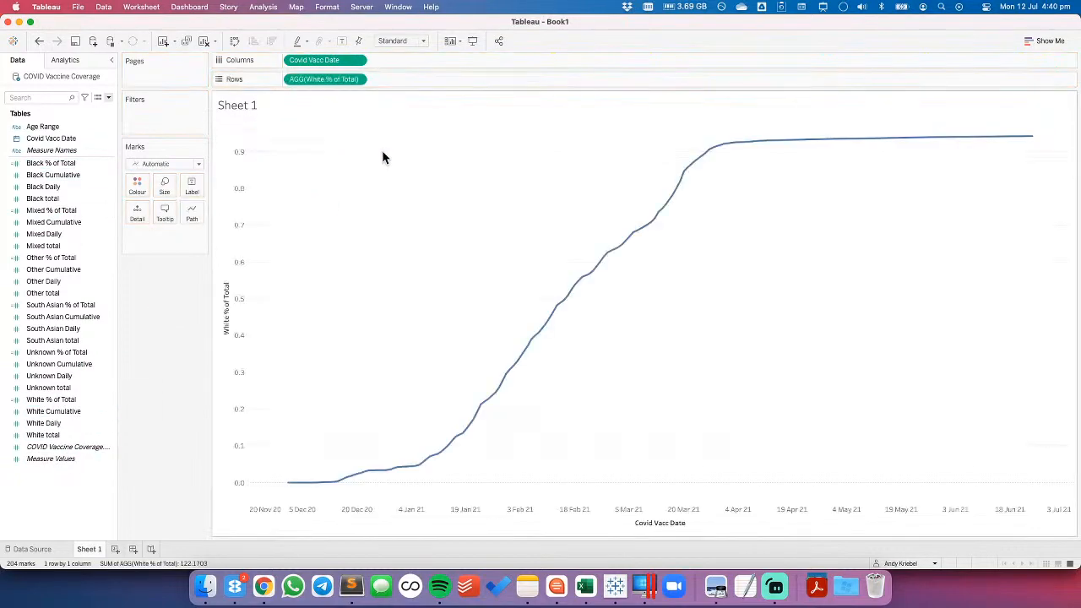
mouse_move(1036, 143)
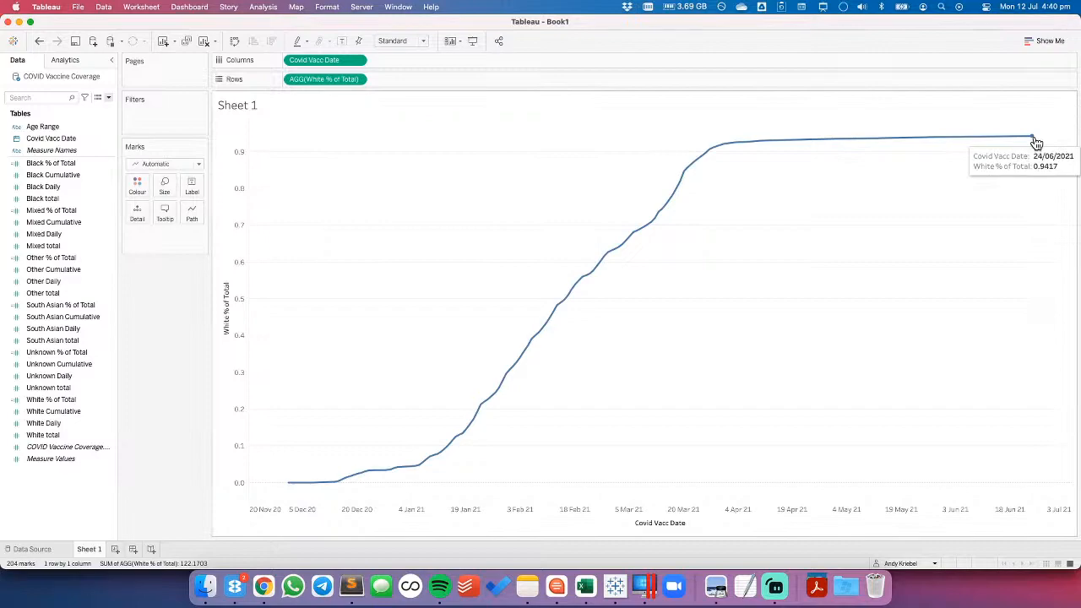
Step: Filter the sheet to Age Range 70-79 and compare the White line with the OpenSAFELY ethnicity chart in Chrome
key(super+Tab)
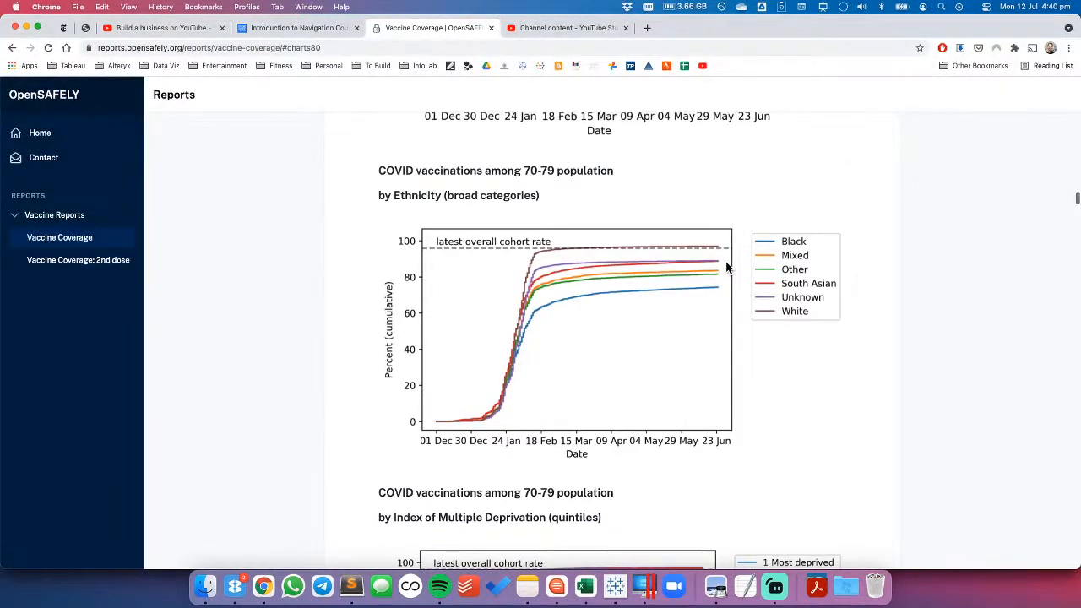
key(super+Tab)
drag(69, 125, 203, 122)
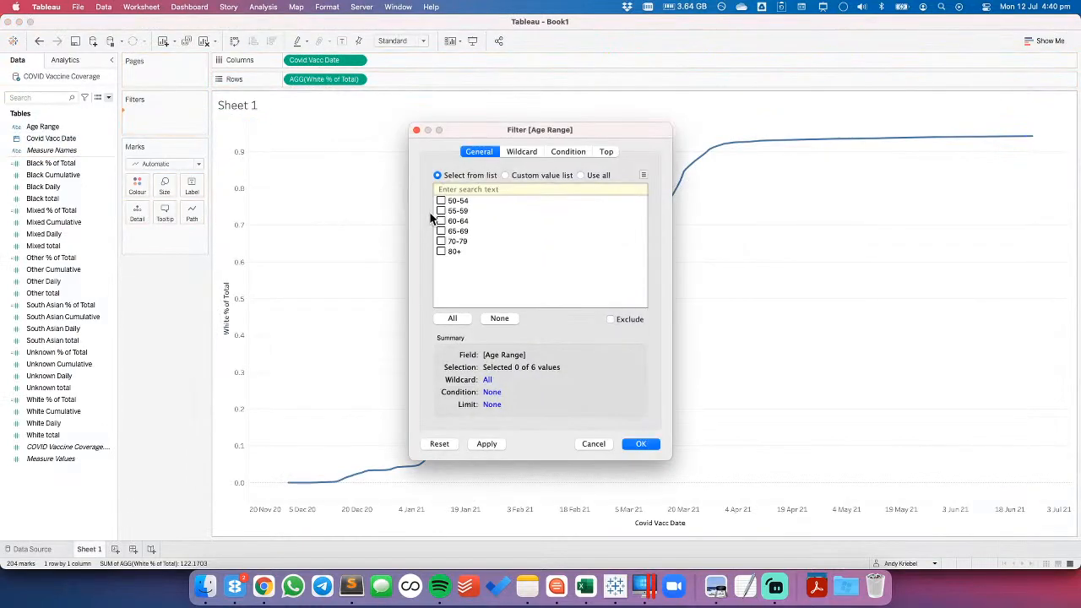
key(super+Tab)
key(super+Tab)
click(440, 240)
click(639, 444)
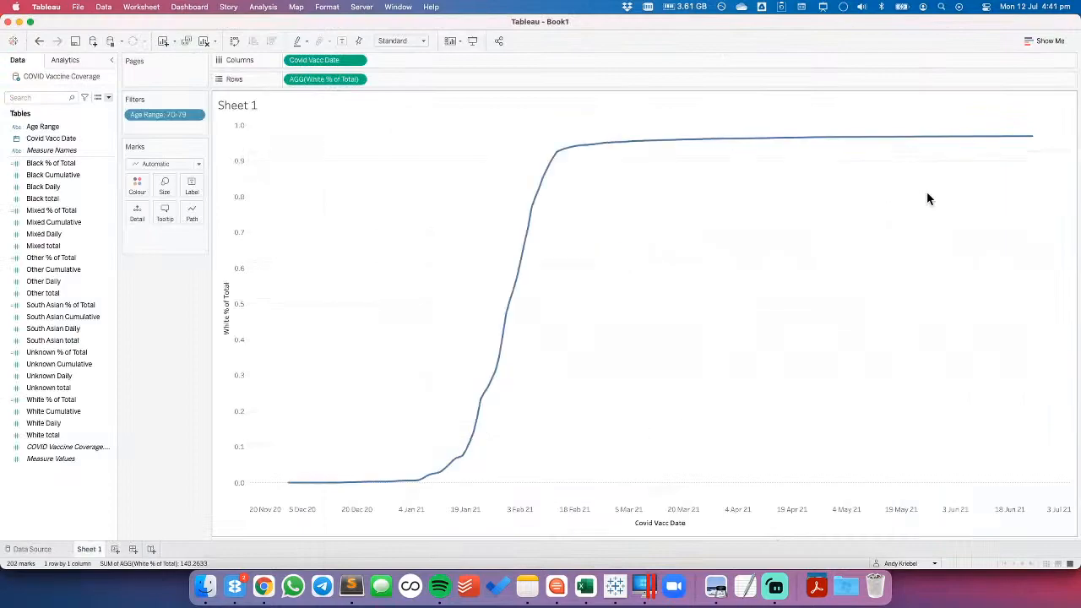
key(super+Tab)
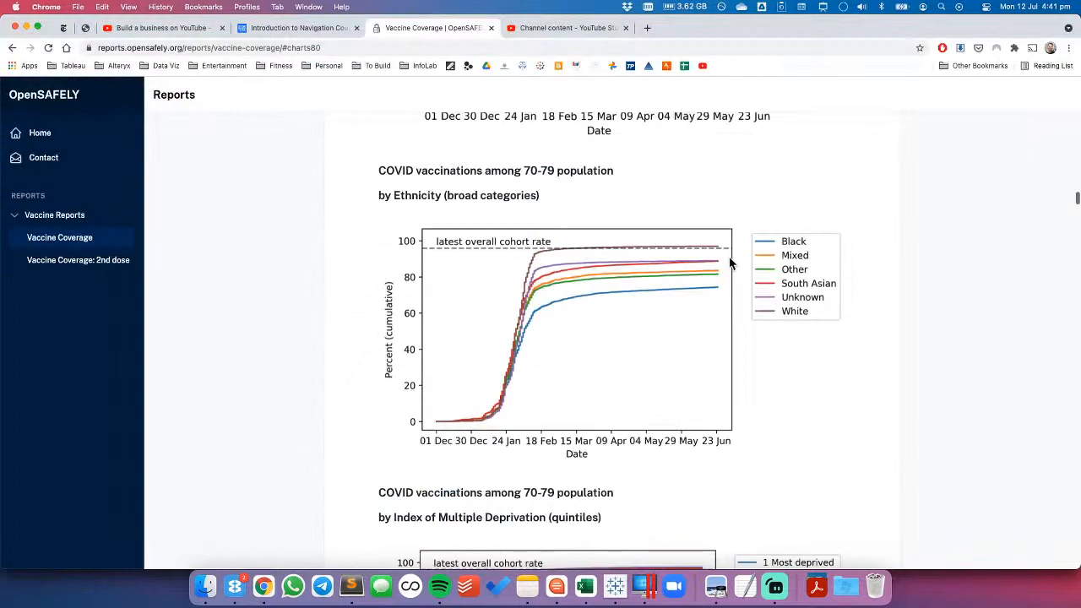
key(super+Tab)
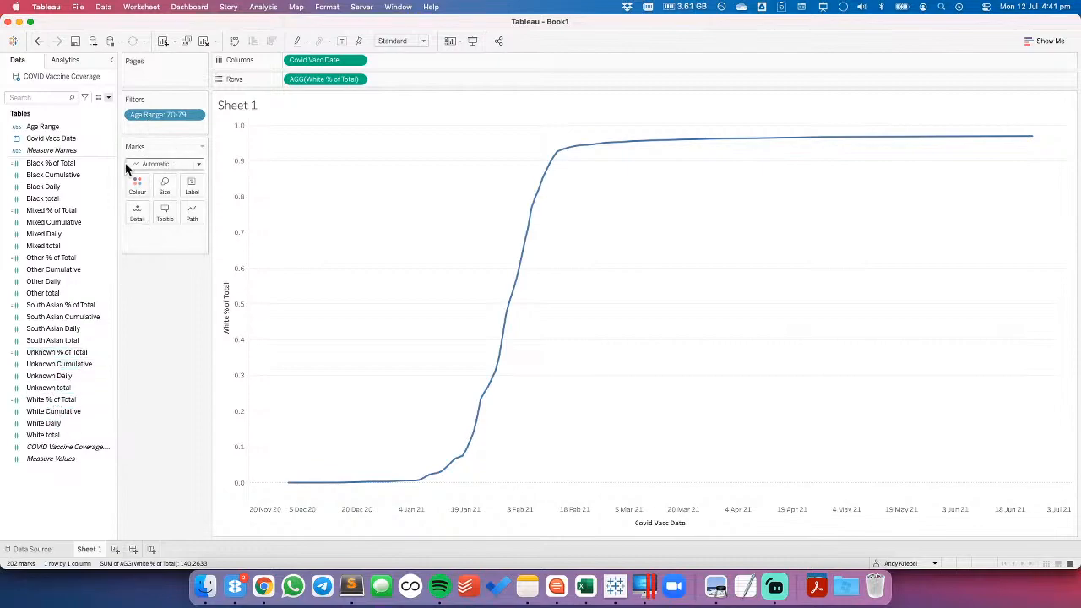
Step: Add the Black, Mixed, Other, South Asian and Unknown % of Total fields to the same axis as White
drag(64, 165, 241, 185)
click(42, 213)
super+click(47, 257)
super+click(49, 316)
super+click(46, 304)
super+click(46, 317)
super+click(44, 353)
drag(47, 210, 162, 359)
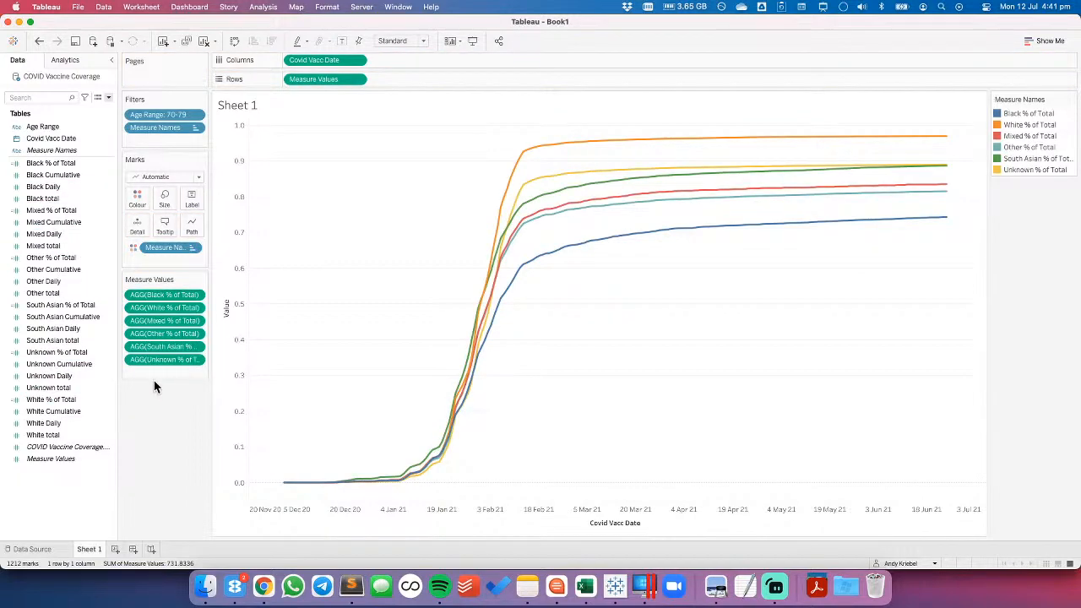
Step: Compare the end points of all six ethnicity lines with the OpenSAFELY 70-79 ethnicity chart in Chrome
key(super+Tab)
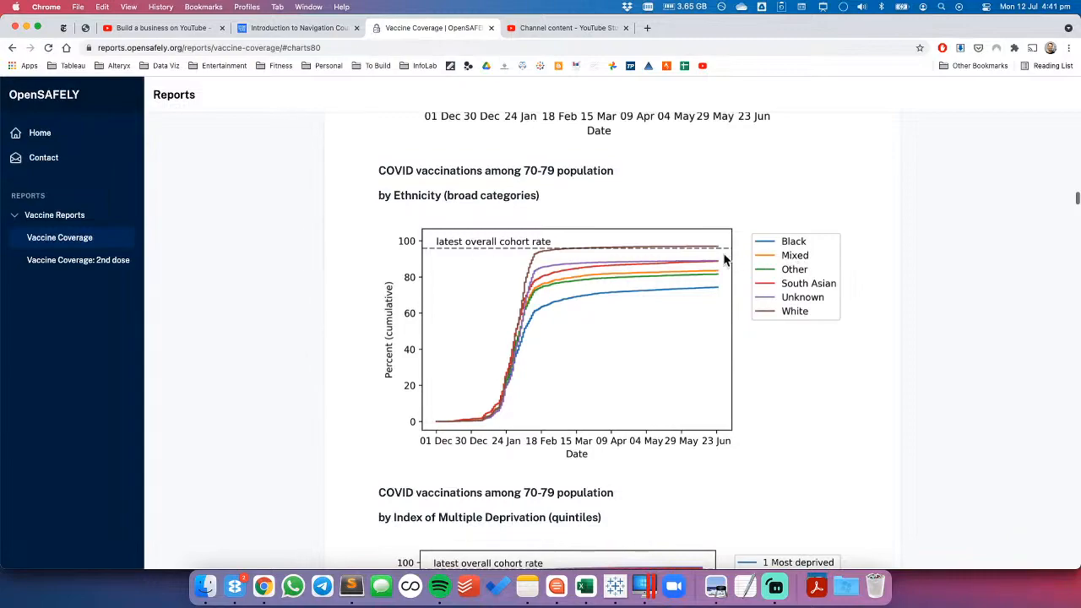
key(super+Tab)
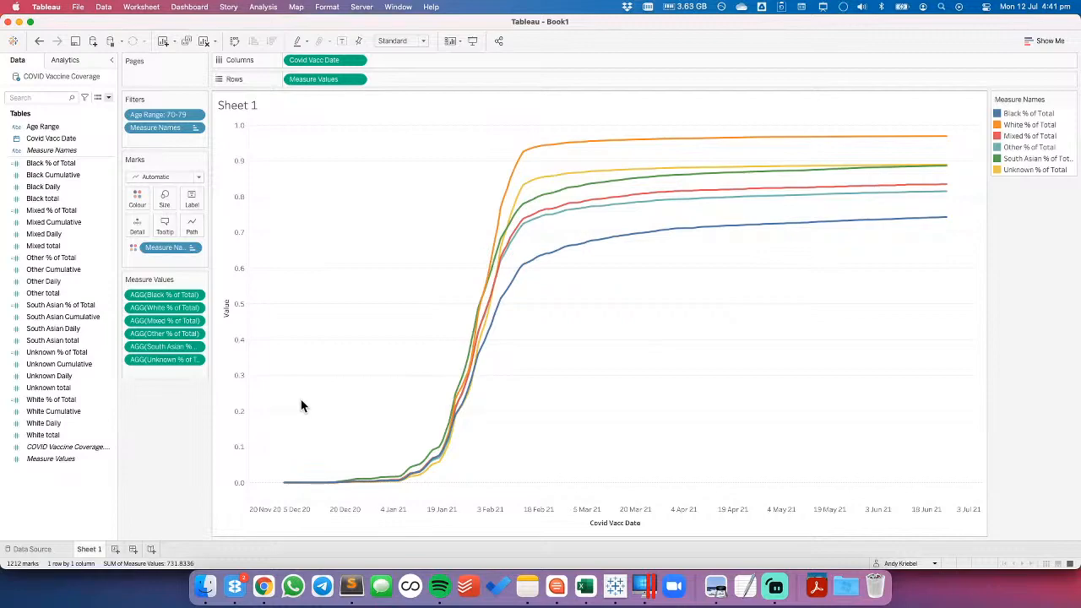
drag(961, 232, 949, 134)
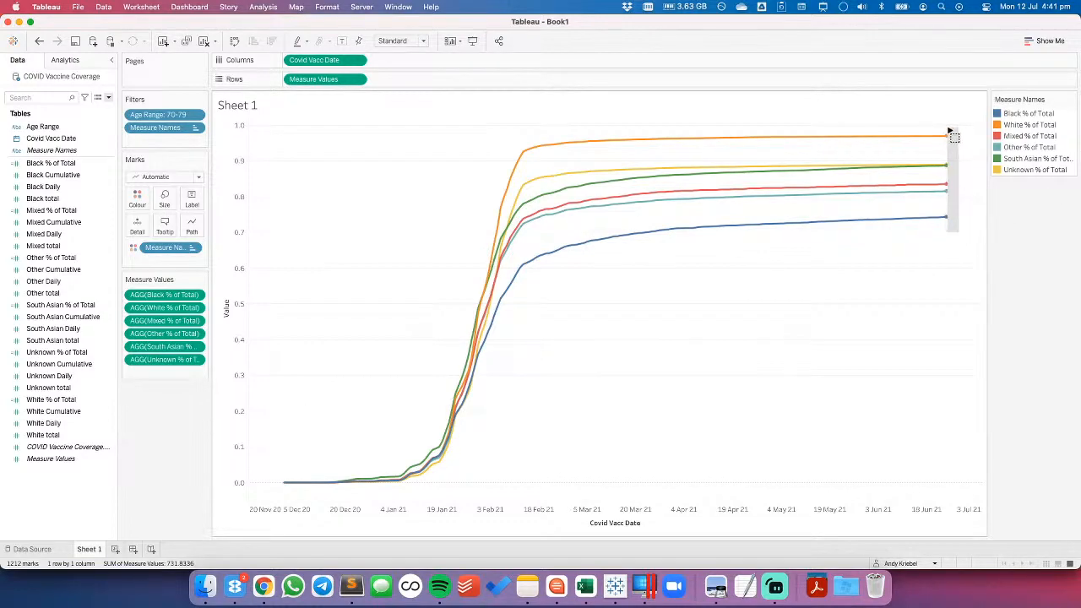
click(855, 316)
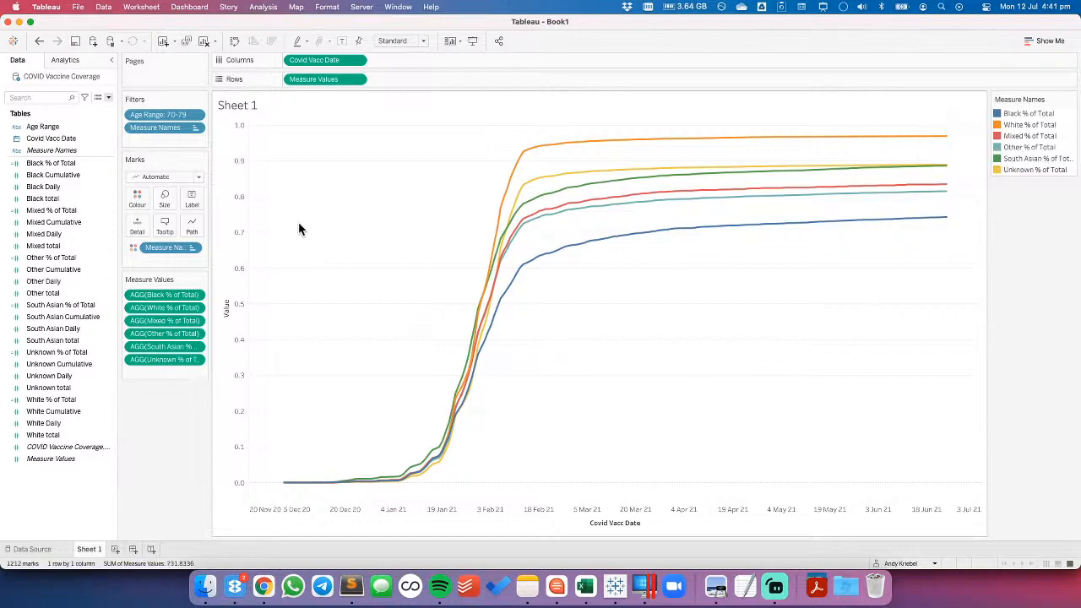
Step: Create a calculated field named Latest Overall Cohort Rate, checking the reference line's label in the OpenSAFELY chart
click(109, 98)
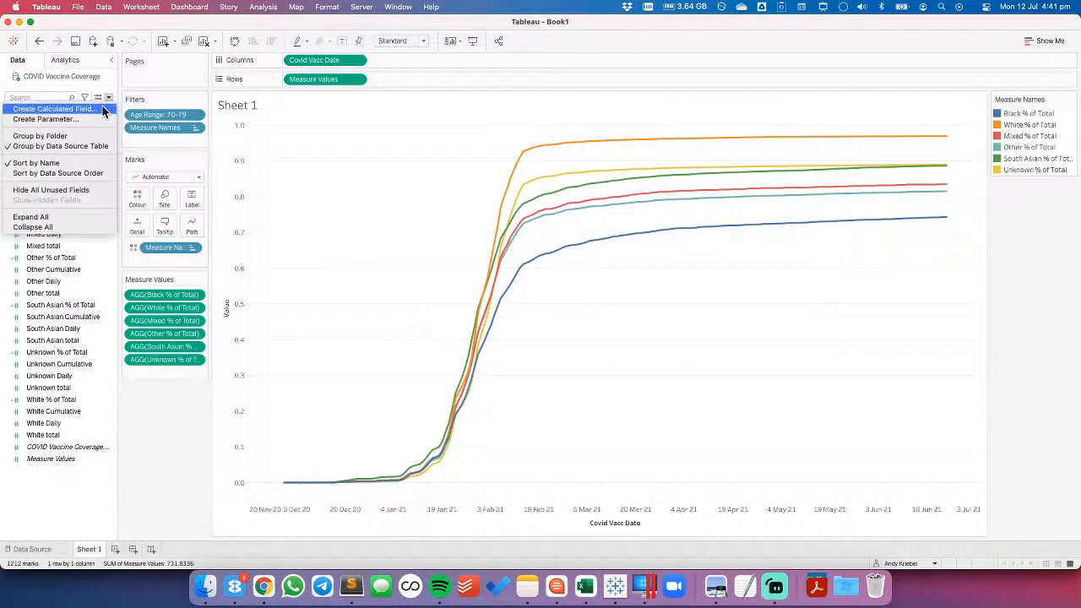
click(102, 106)
key(super+Tab)
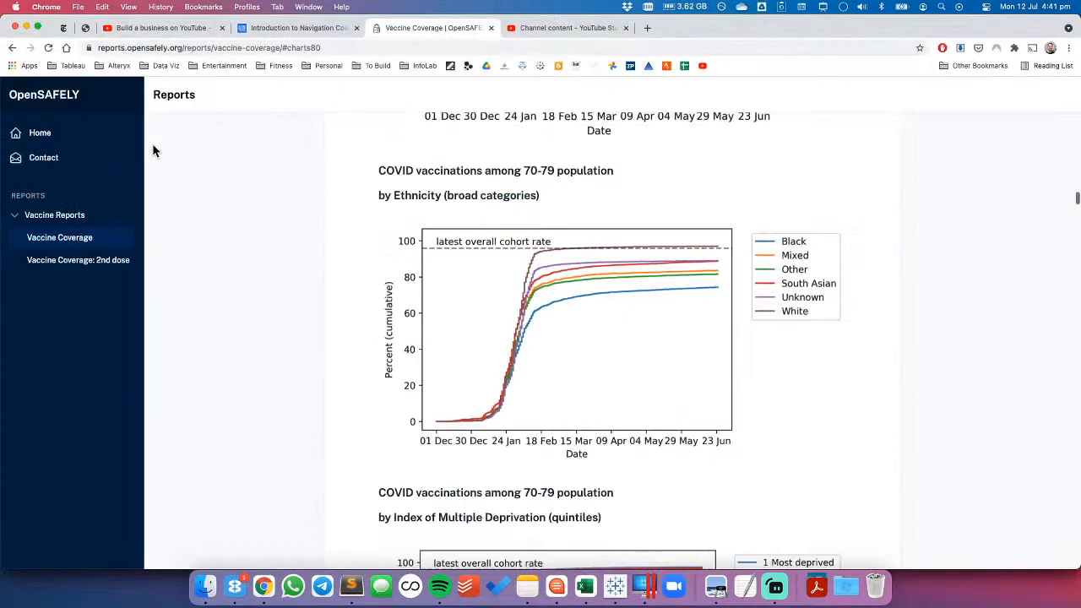
key(super+Tab)
text(Latest Over)
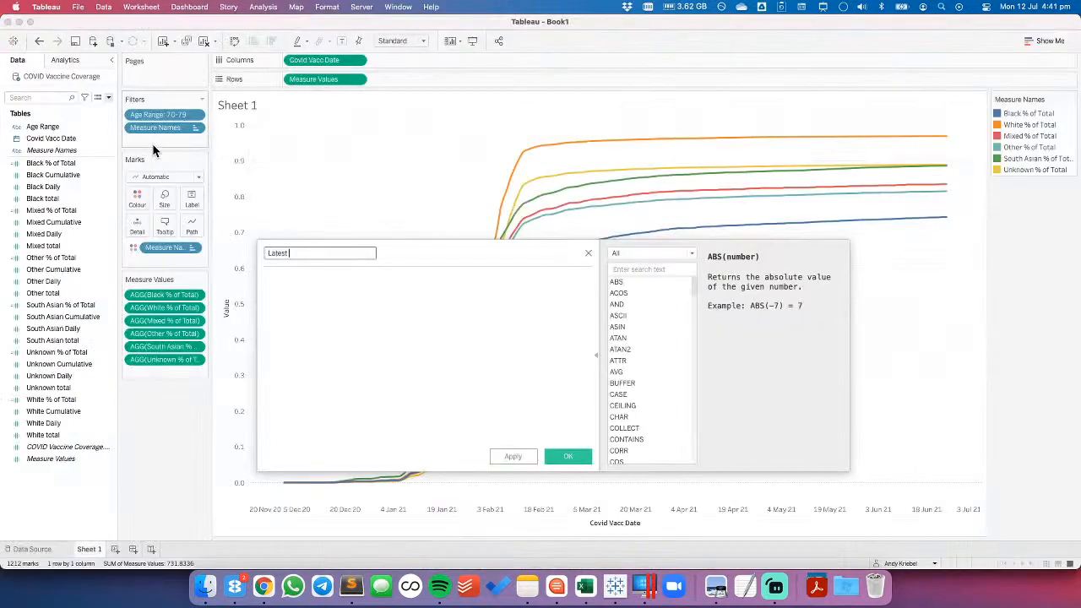
key(BackSpace)
key(BackSpace)
key(BackSpace)
text(verall Cohort Rate)
Step: Begin the formula with a FIXED expression on Age Range, testing whether Covid Vacc Date equals {MAX([Covid Vacc Date])}
click(425, 345)
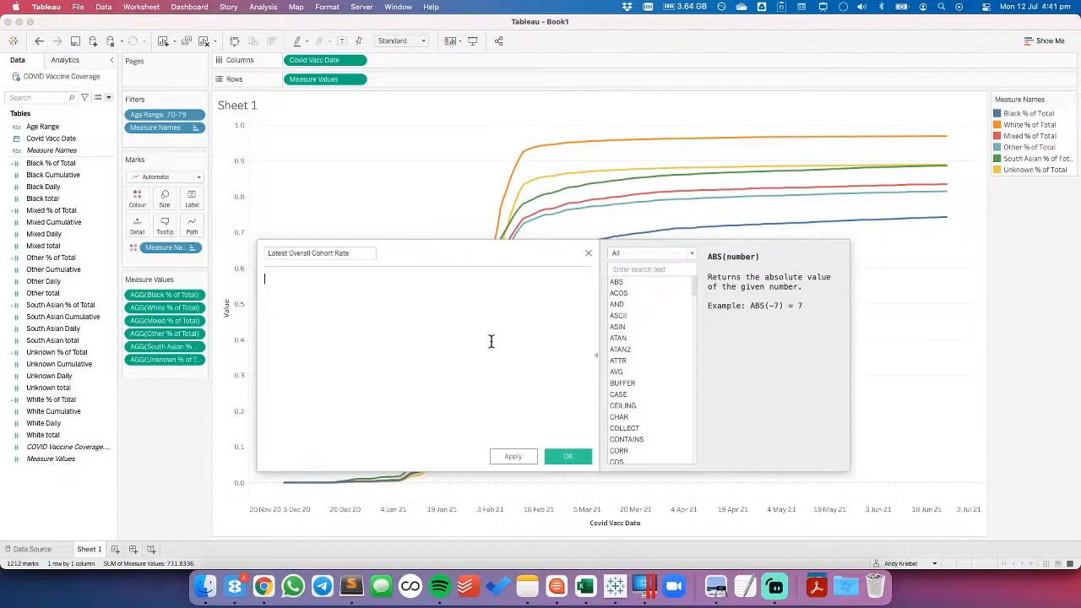
text({ FIXED)
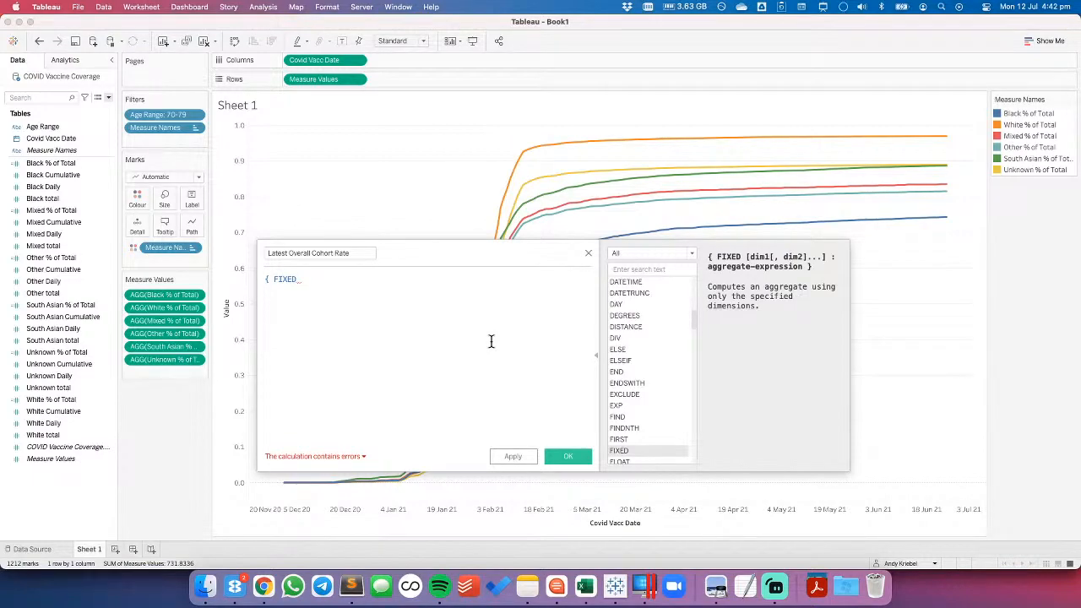
text(age)
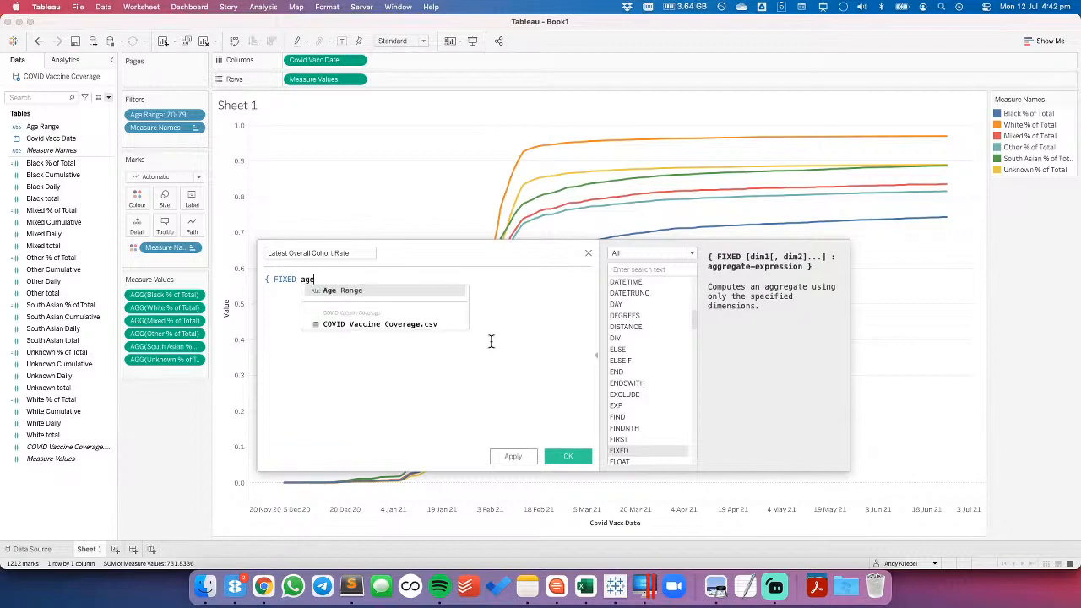
key(Return)
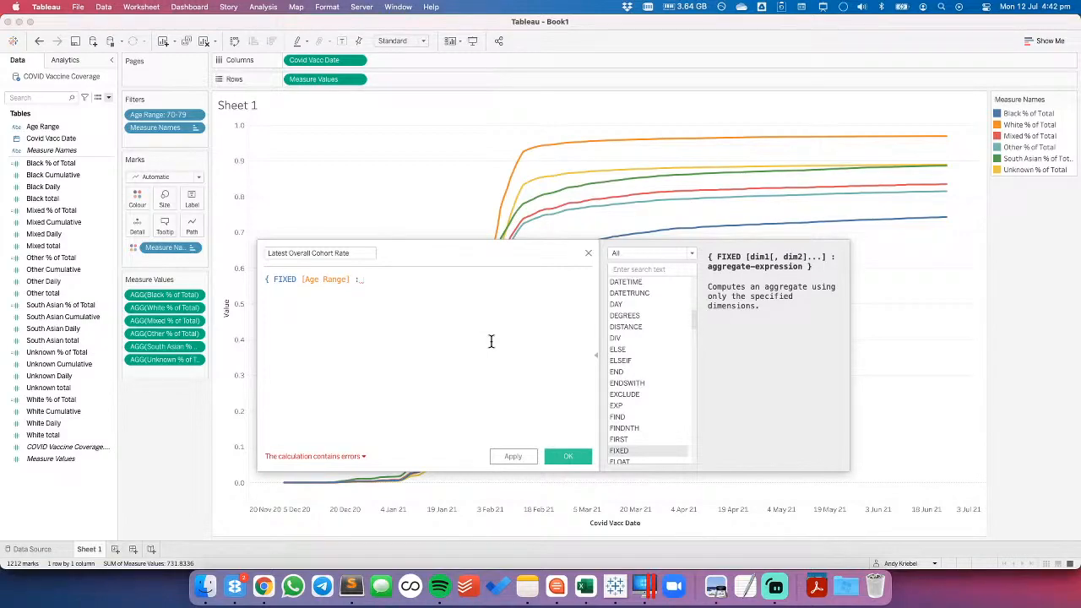
text(: if cov)
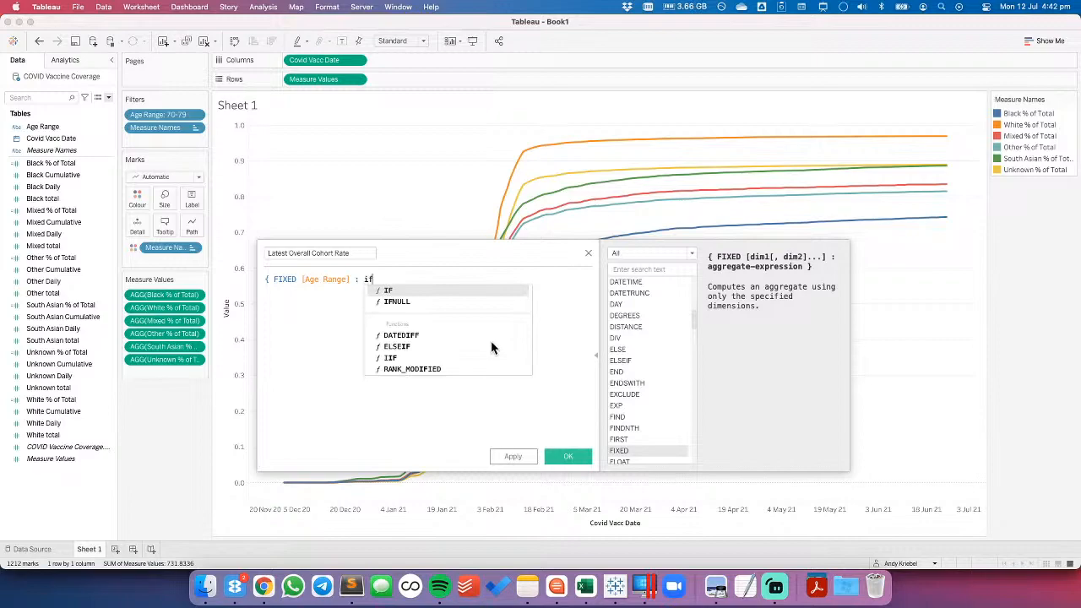
key(Down)
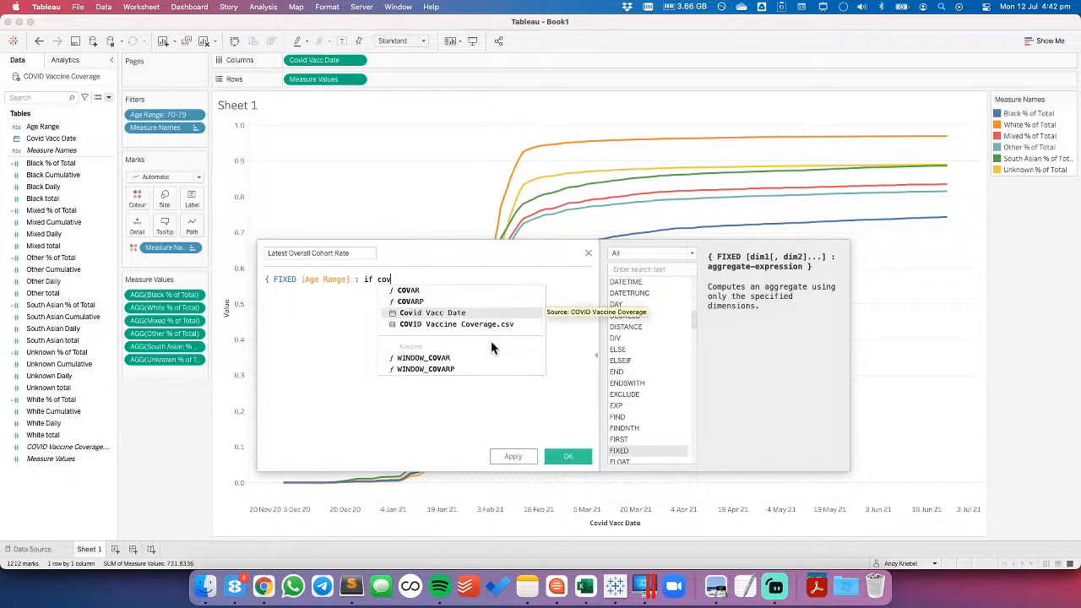
key(Return)
text(=(Max)
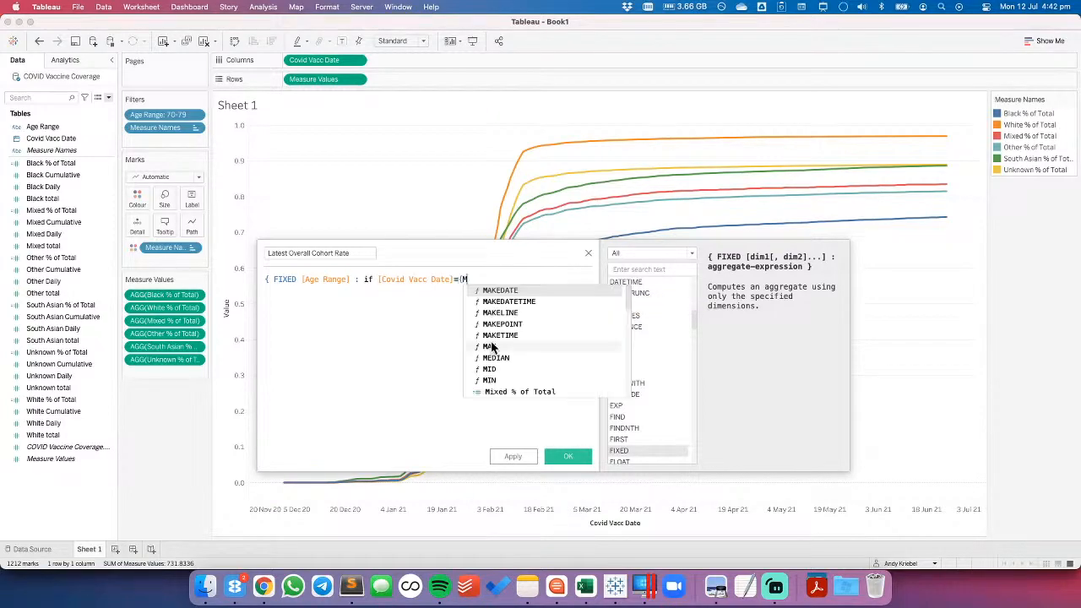
key(Return)
text(covd)
key(Down)
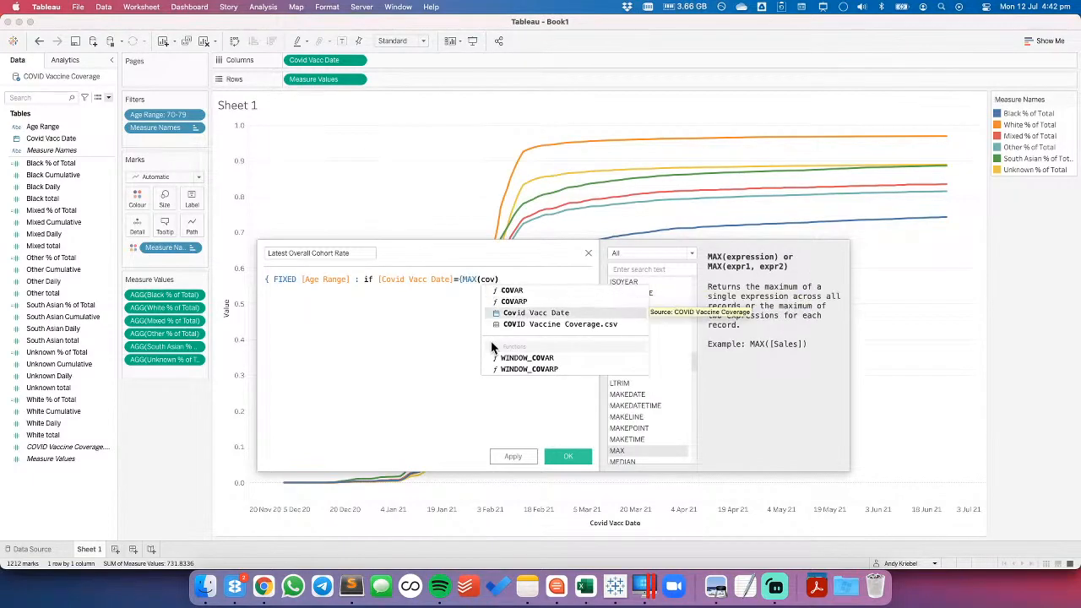
key(Return)
text()})
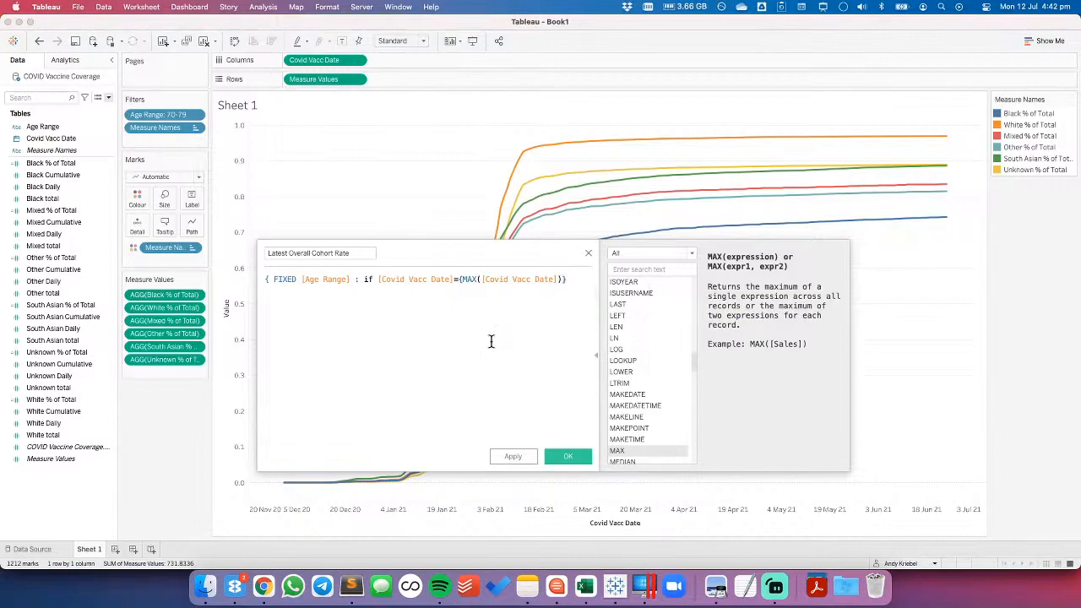
Step: Put the formula's if condition on its own indented line, add THEN beneath it, and discard the calculation
click(362, 277)
key(Return)
key(Tab)
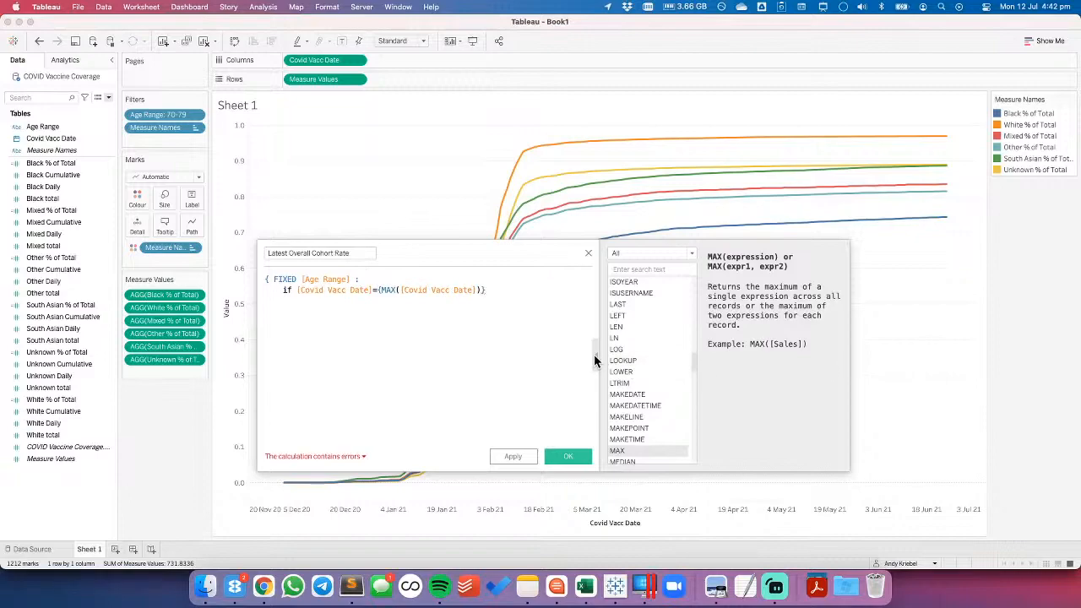
click(594, 355)
drag(597, 382, 714, 385)
click(493, 290)
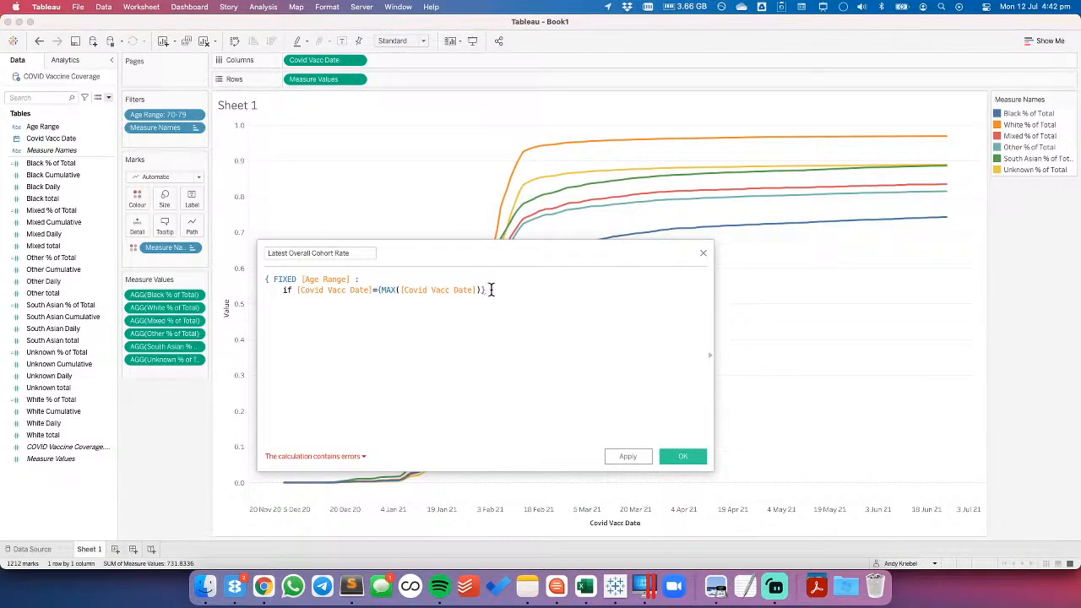
key(Return)
text(THEN)
click(701, 252)
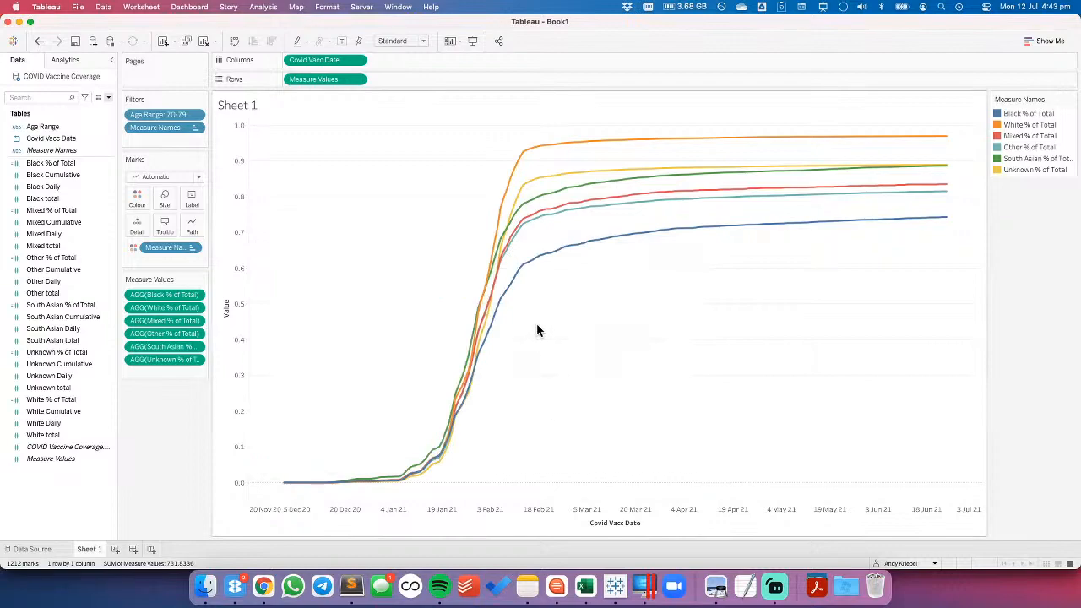
Step: Try a grid with Age Range in columns and Measure Names in rows, and undo both changes
drag(159, 114, 59, 134)
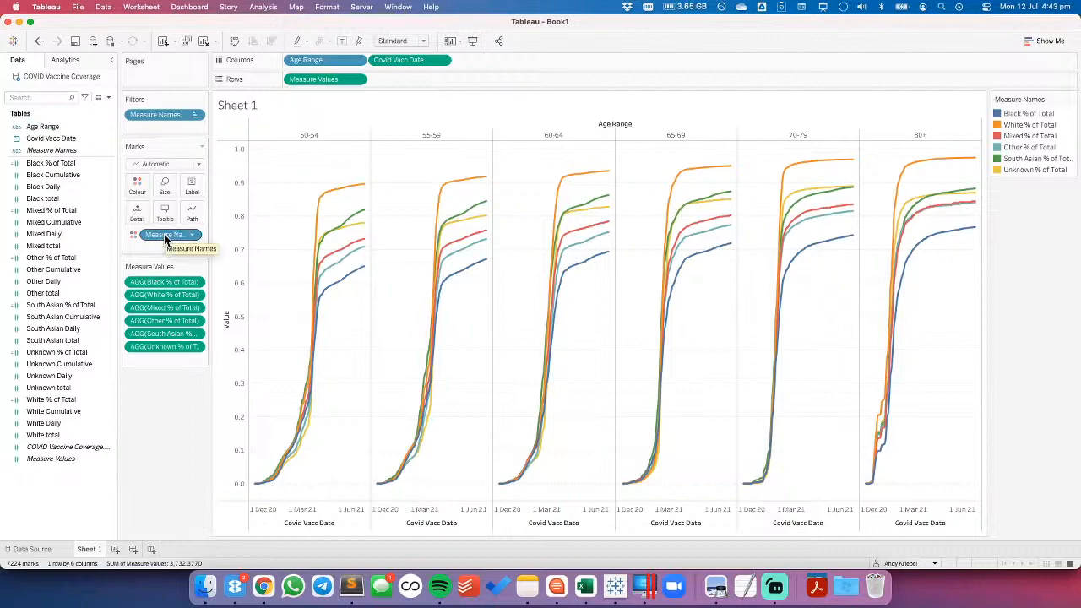
drag(163, 234, 295, 79)
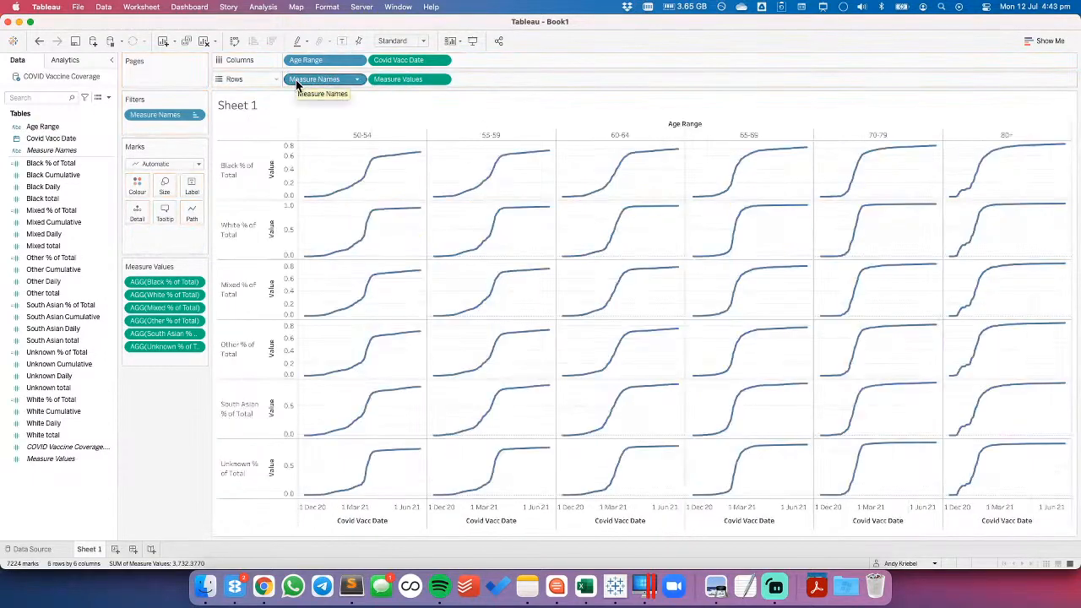
click(40, 41)
click(40, 41)
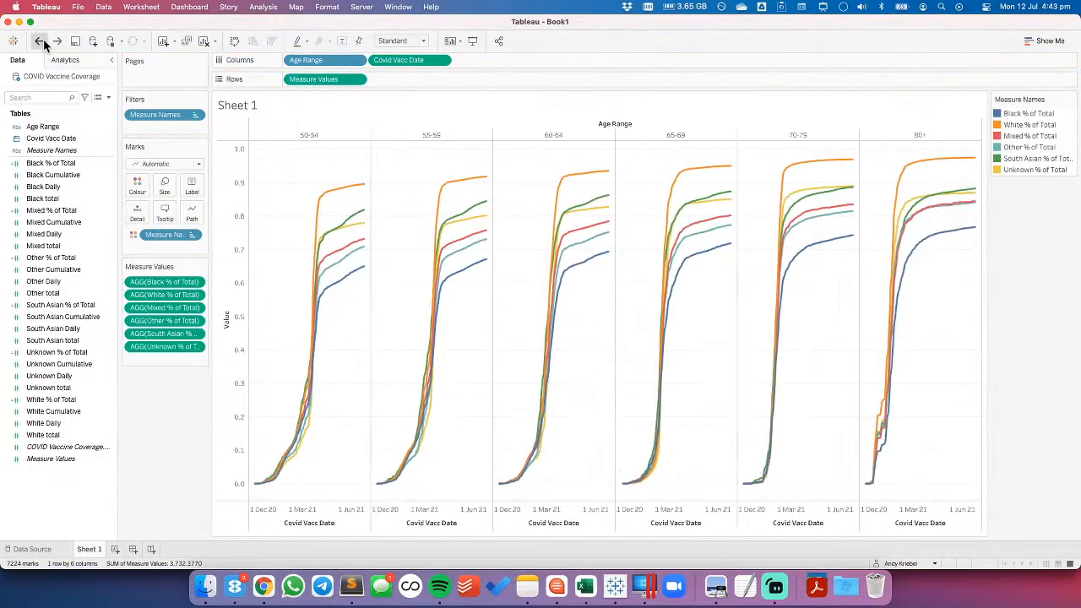
Step: Duplicate Sheet 1 and split the copy into columns by Age Range instead of filtering on it
right_click(95, 549)
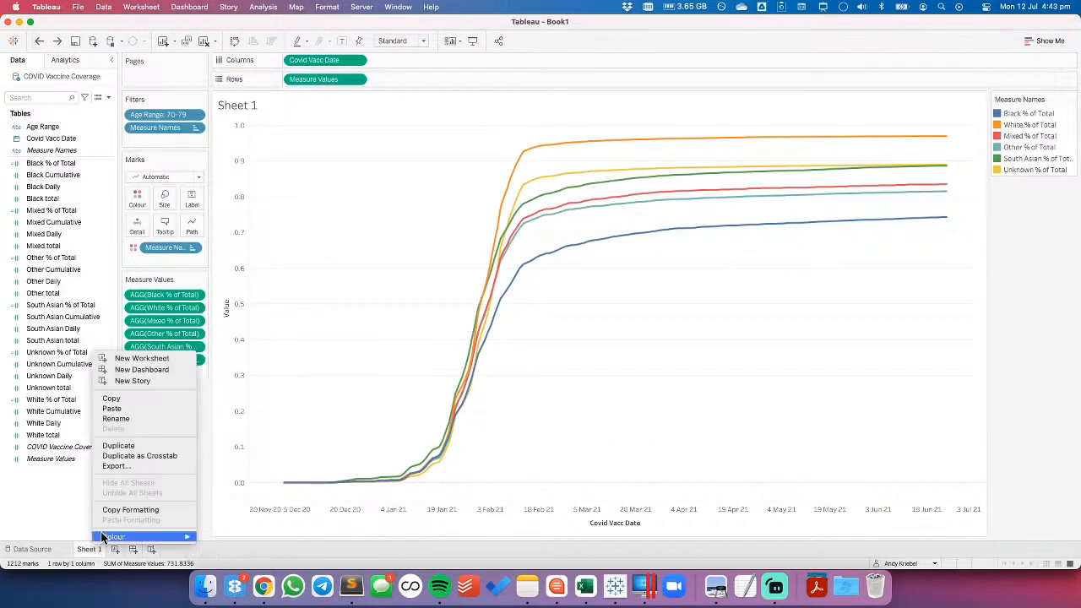
click(119, 445)
drag(158, 114, 307, 62)
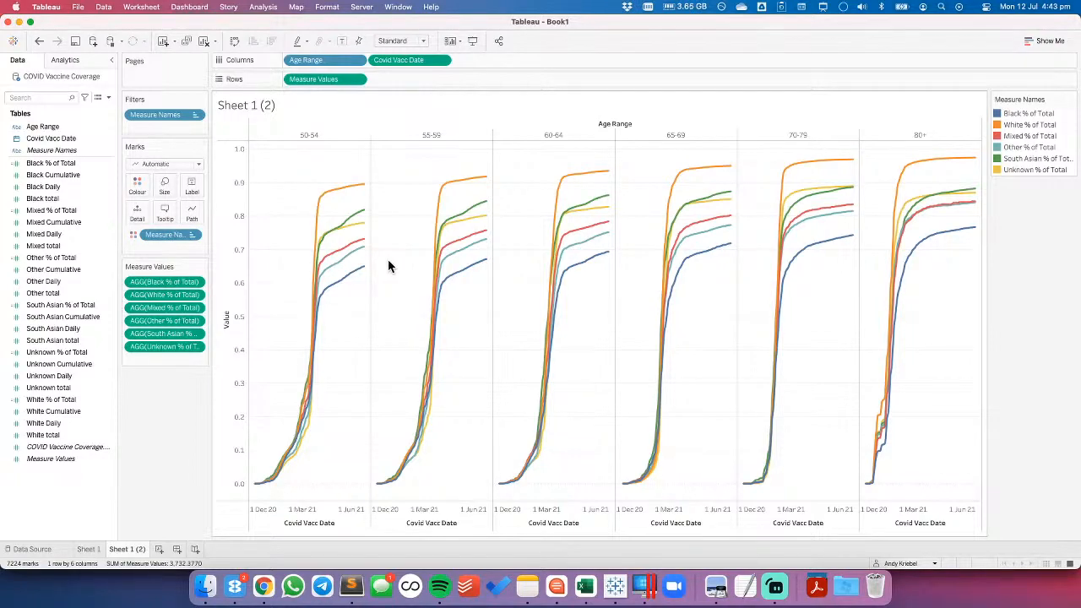
Step: Duplicate Sheet 1 (2) and give each ethnicity its own row in the copy by moving Measure Names from Colour to Rows
right_click(145, 540)
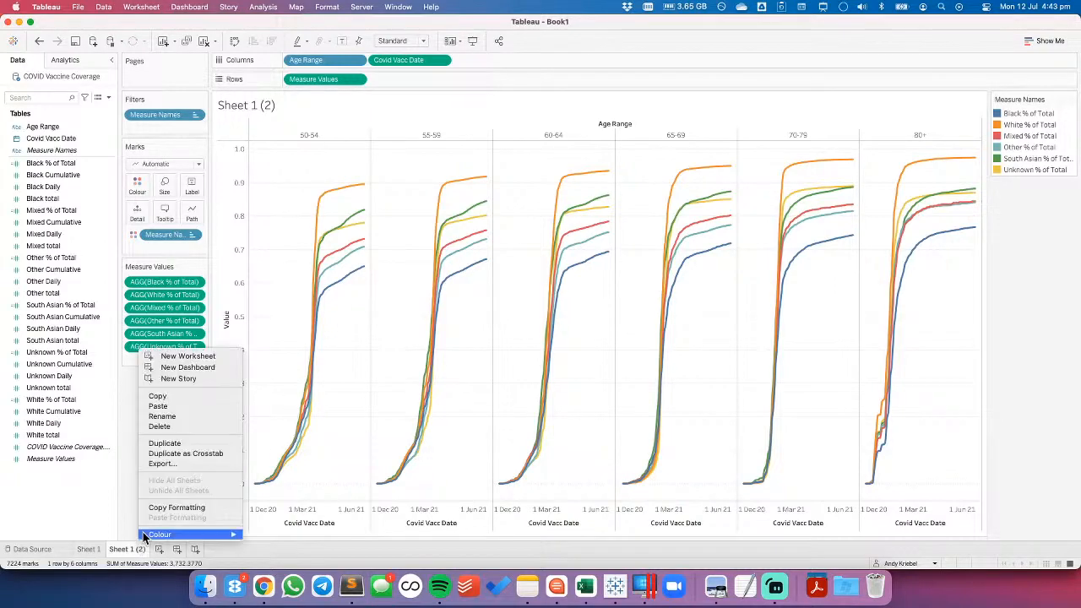
click(193, 443)
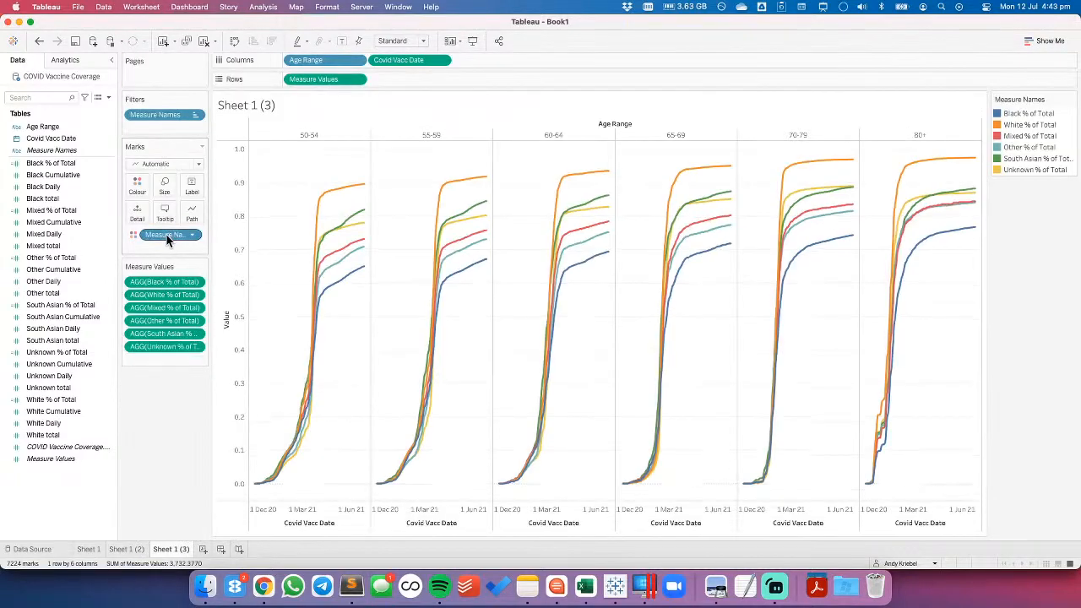
drag(168, 237, 292, 81)
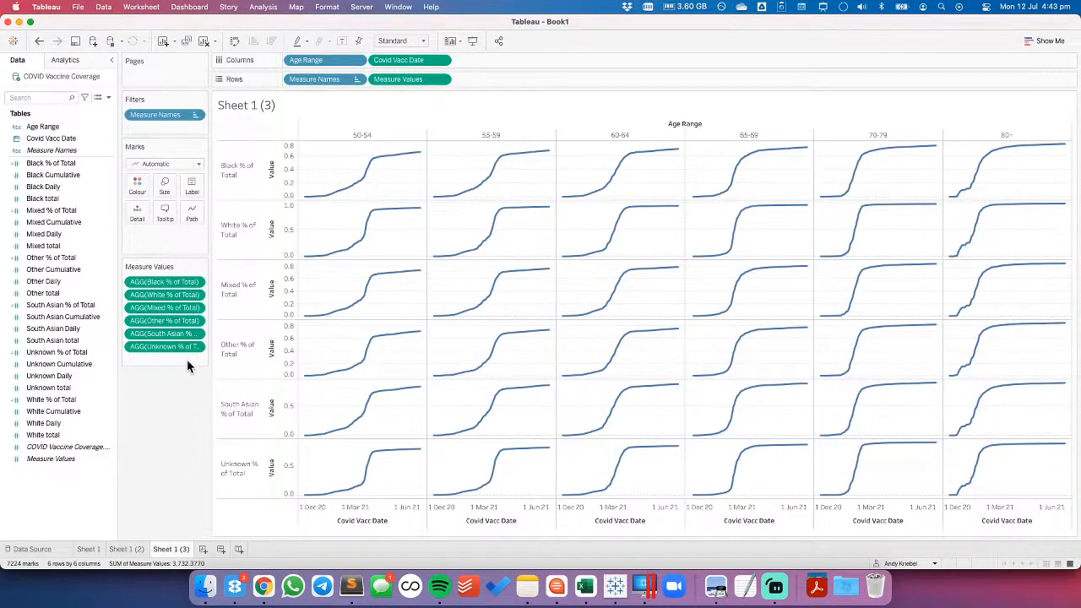
Step: Show the grid as area charts and add a second Measure Values to Rows drawn as lines
click(165, 166)
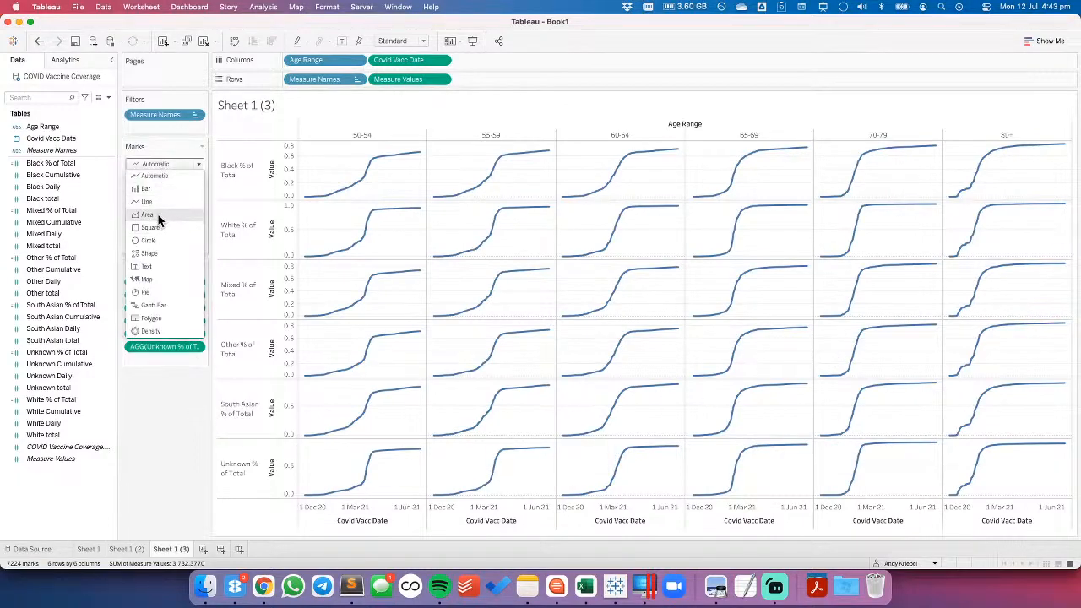
click(158, 219)
drag(398, 79, 484, 78)
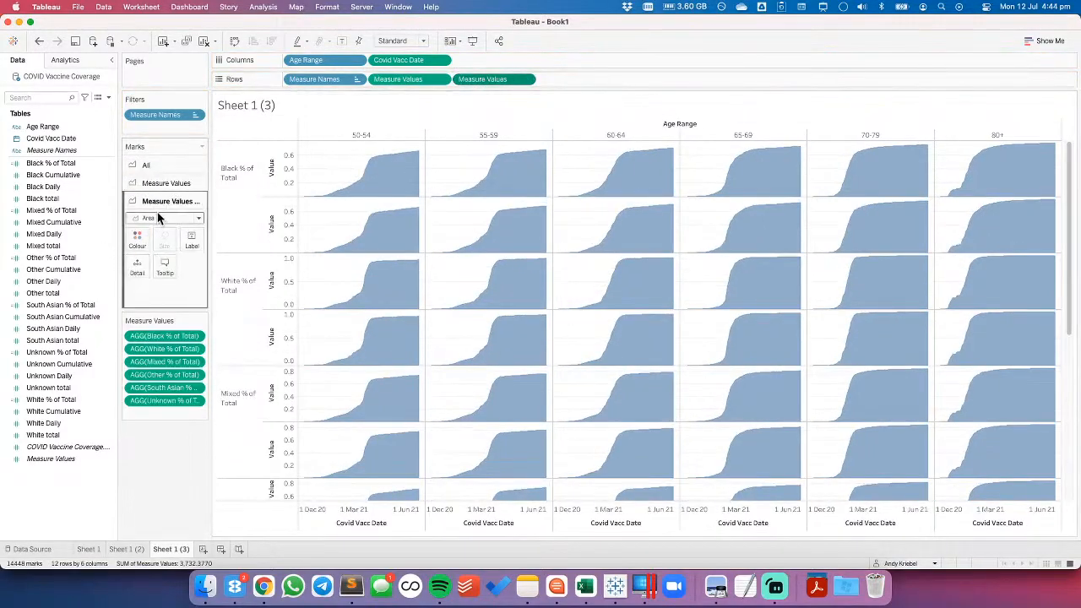
click(157, 219)
click(148, 256)
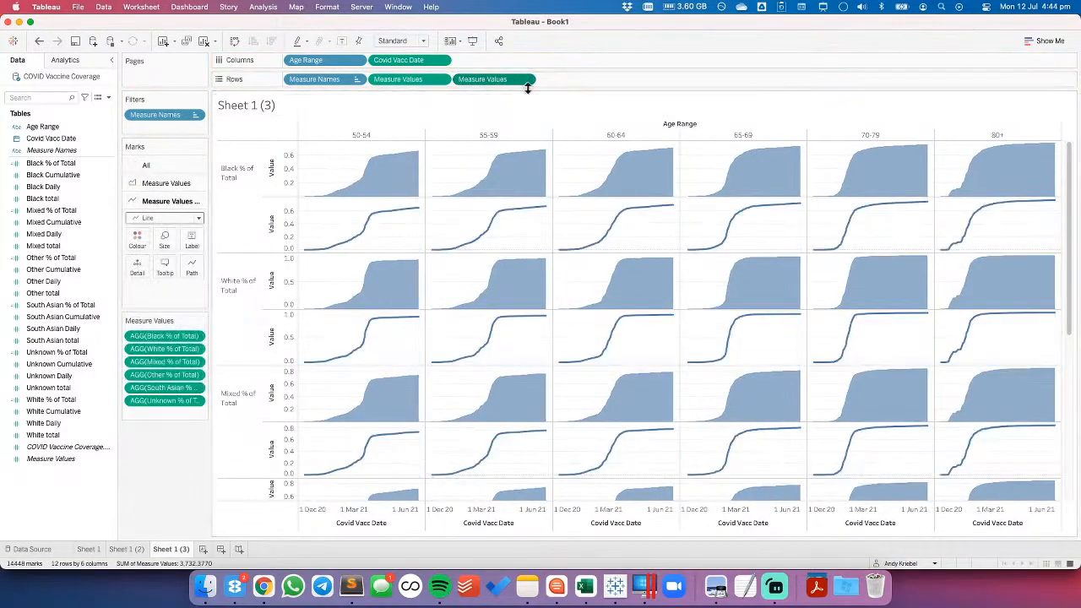
Step: Combine the two Measure Values into a dual axis and synchronise the axes
click(528, 80)
click(516, 175)
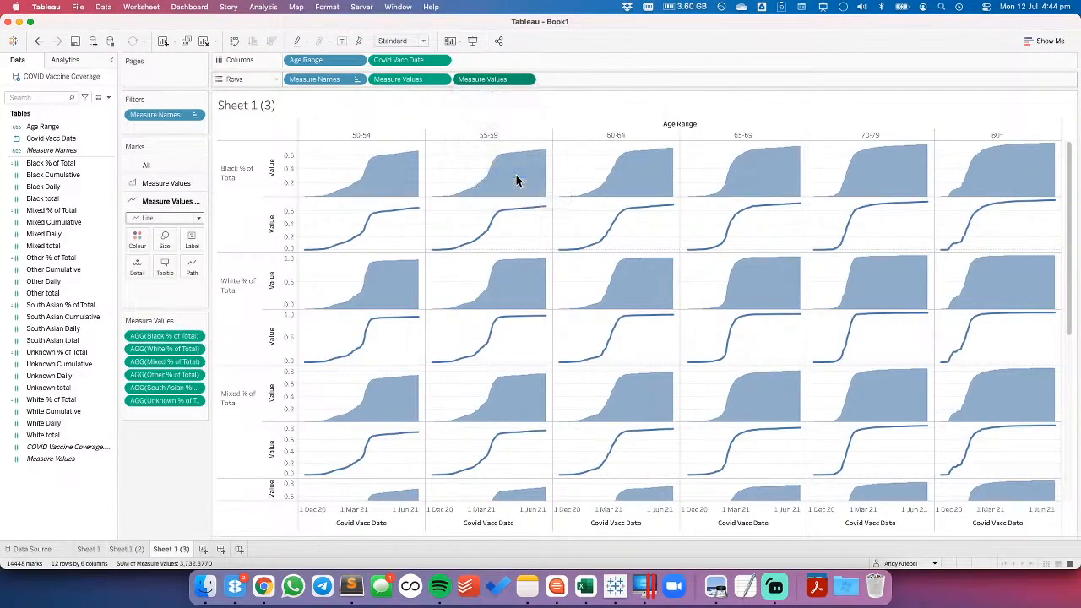
right_click(1050, 181)
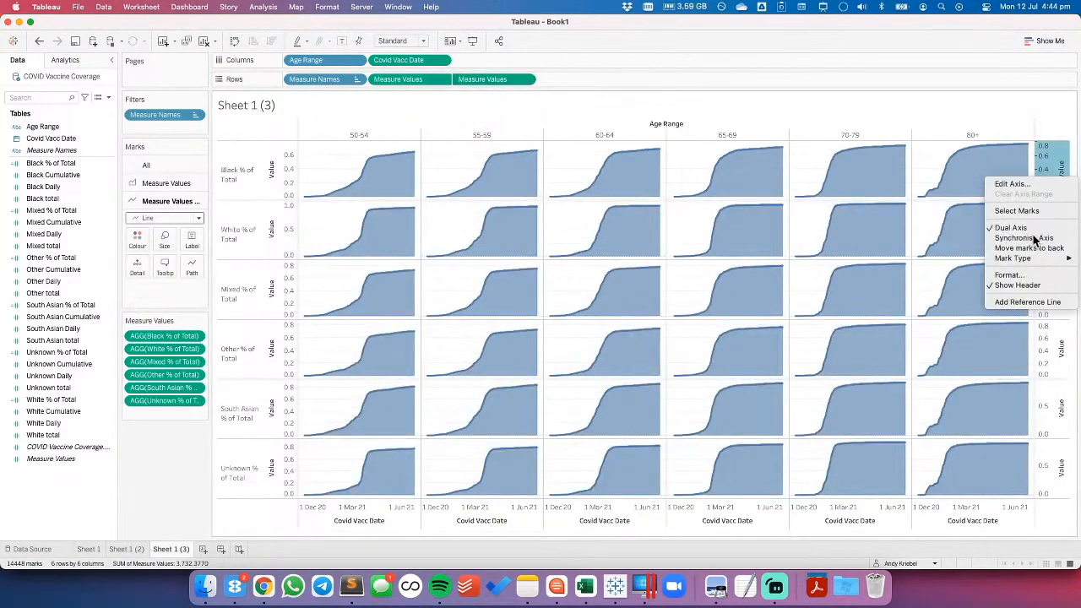
click(1035, 238)
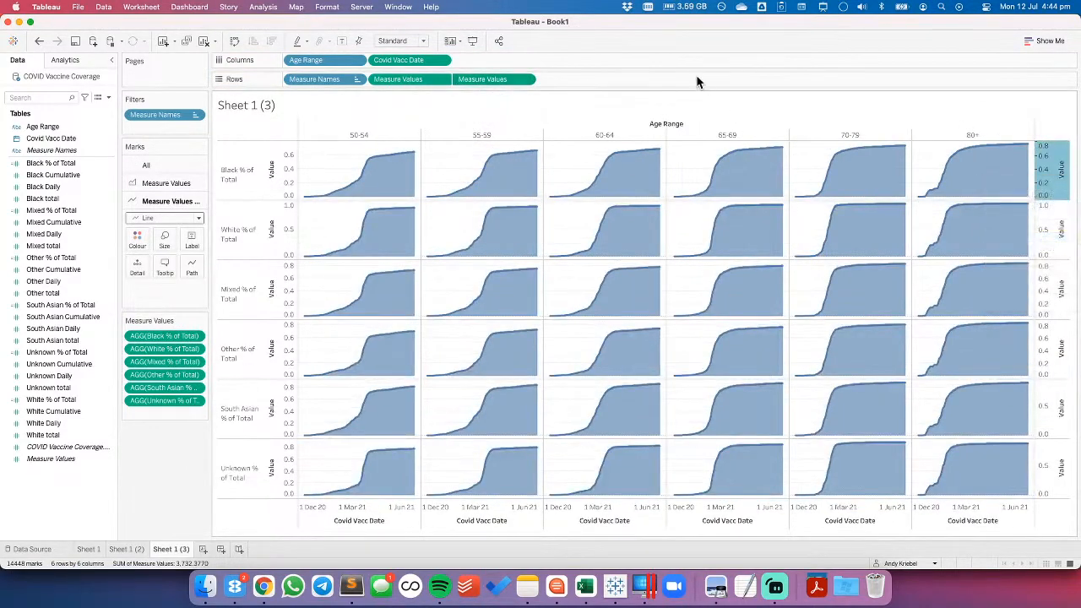
click(321, 164)
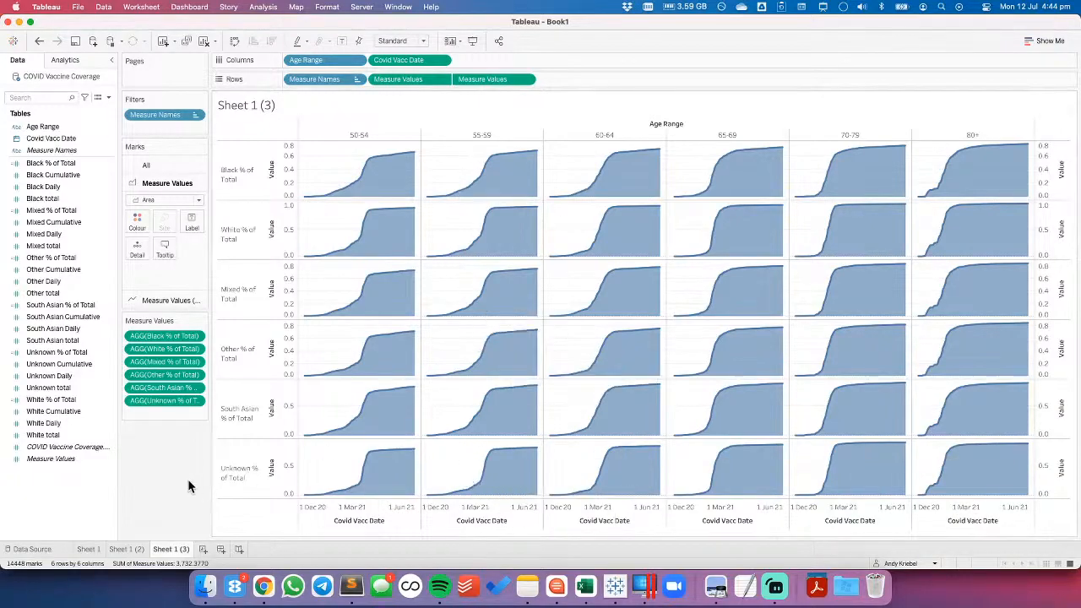
Step: Duplicate Sheet 1 (3) and remove the area version of Measure Values from the copy, keeping only the lines
right_click(167, 551)
click(195, 441)
right_click(167, 550)
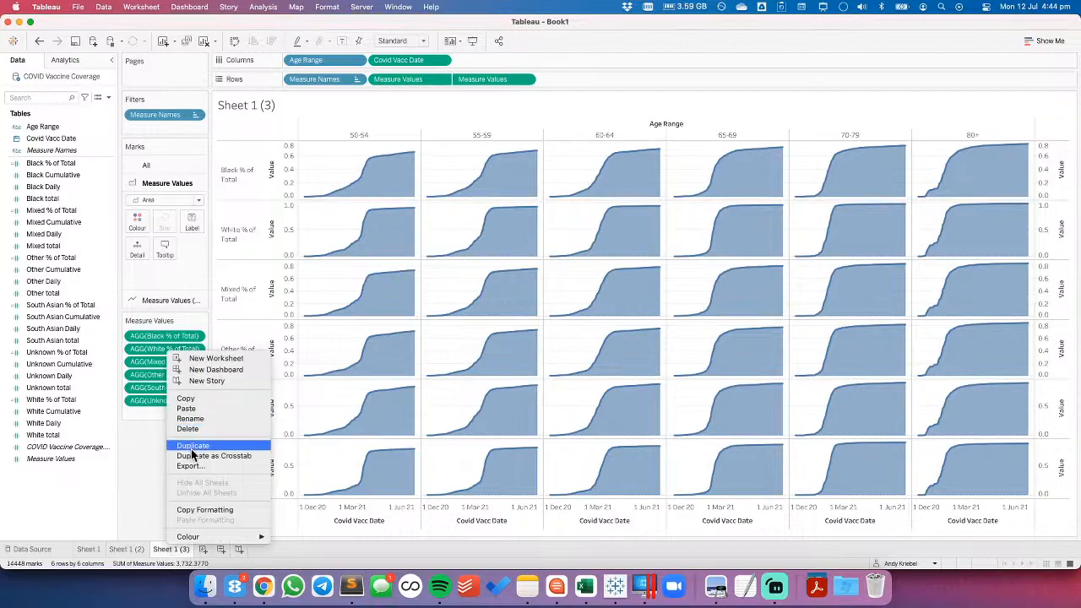
click(193, 456)
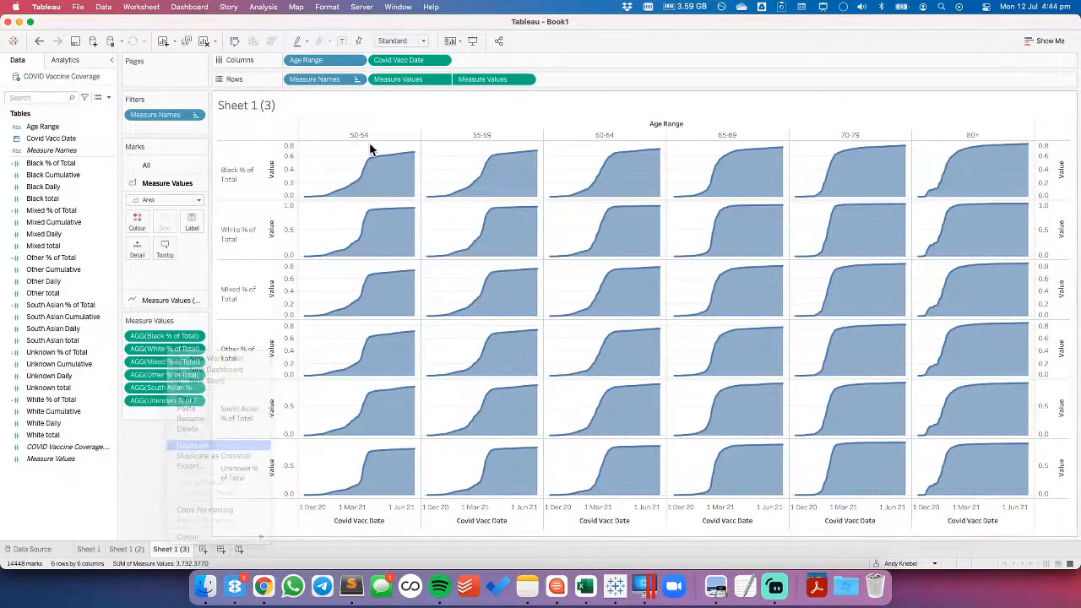
drag(403, 79, 378, 28)
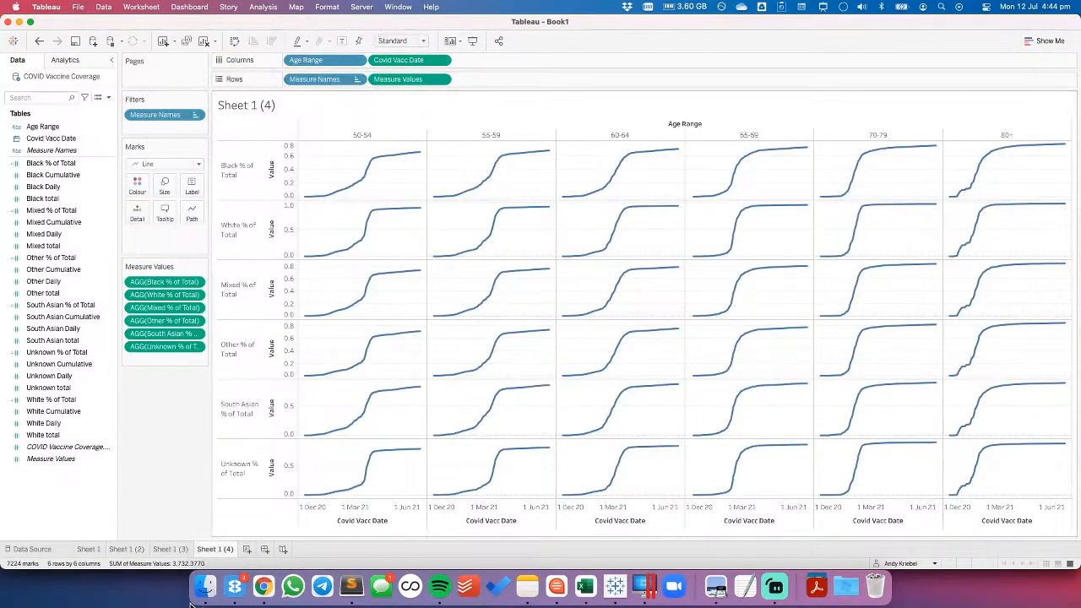
Step: Compare the area-and-line grid on Sheet 1 (3) with the line-only grid on Sheet 1 (4)
click(177, 553)
click(212, 551)
click(176, 550)
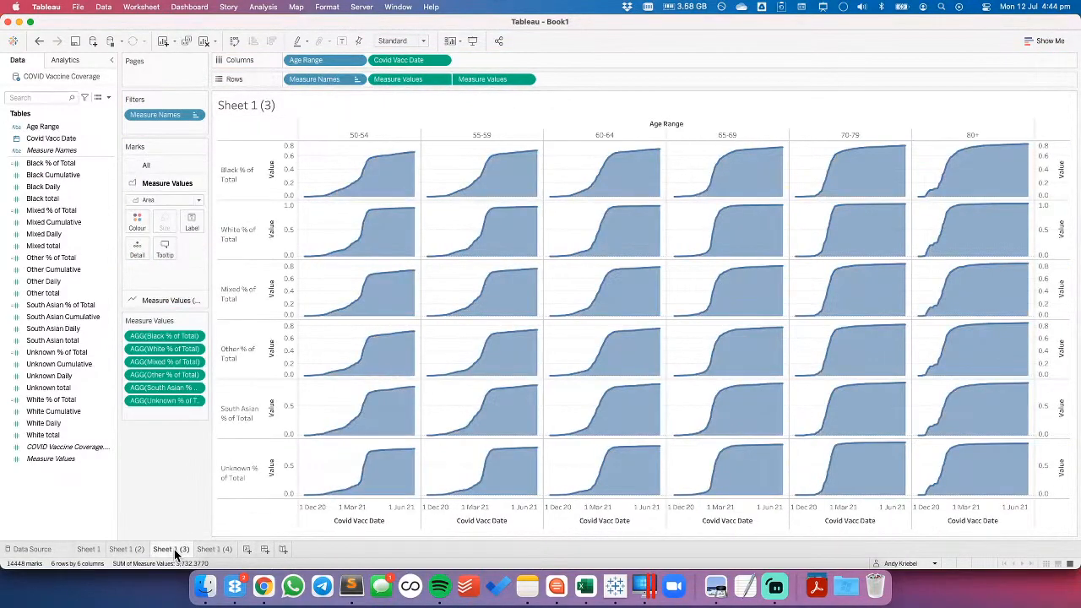
click(214, 549)
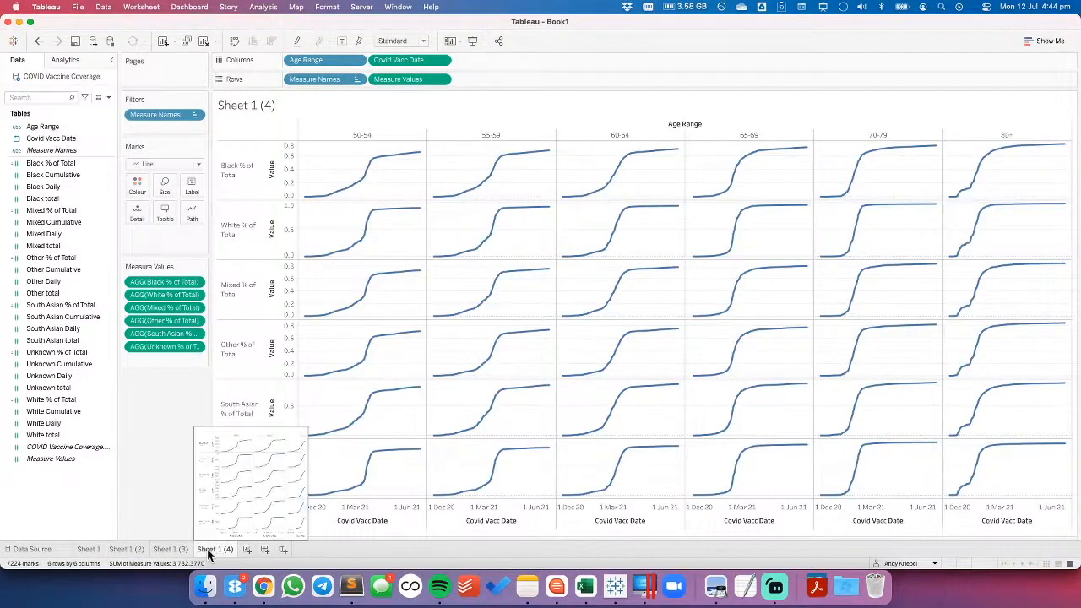
Step: Add a new worksheet and place Covid Vacc Date on Columns as a continuous field
click(247, 548)
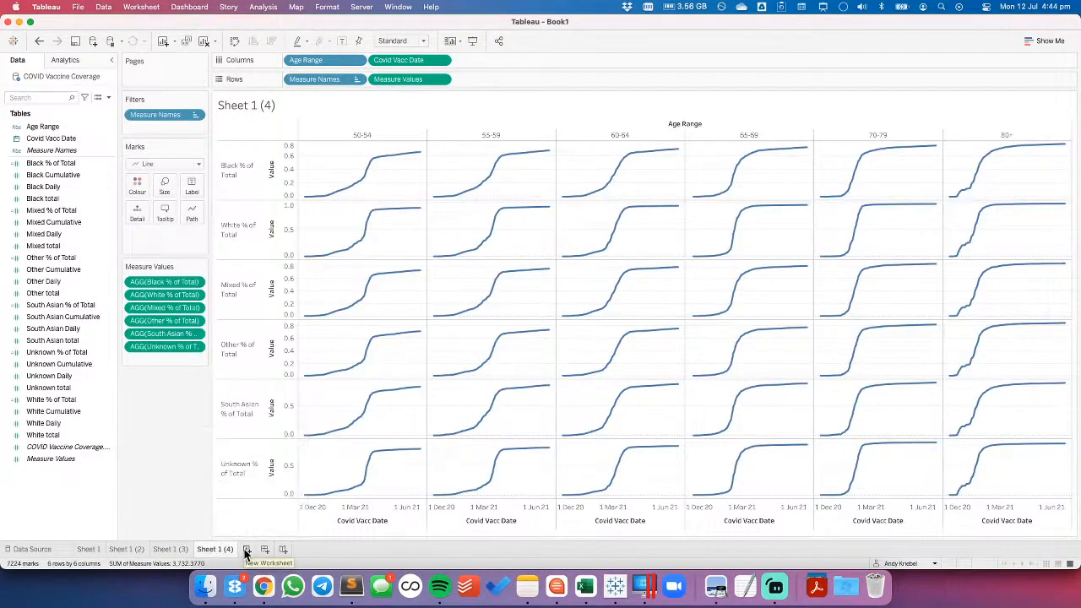
drag(53, 128, 311, 55)
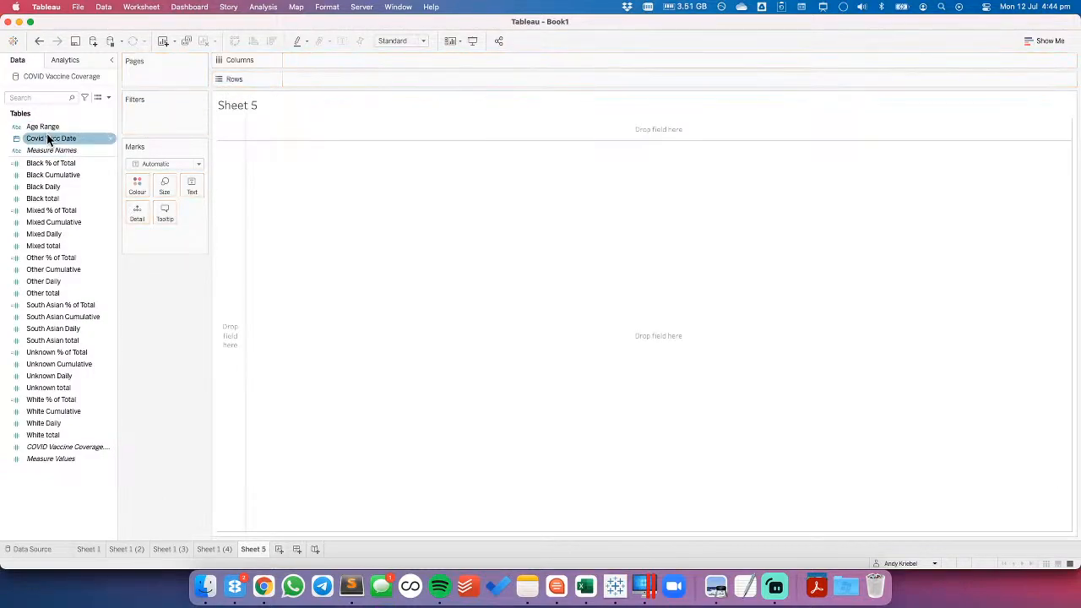
key(super+Tab)
key(super+Tab)
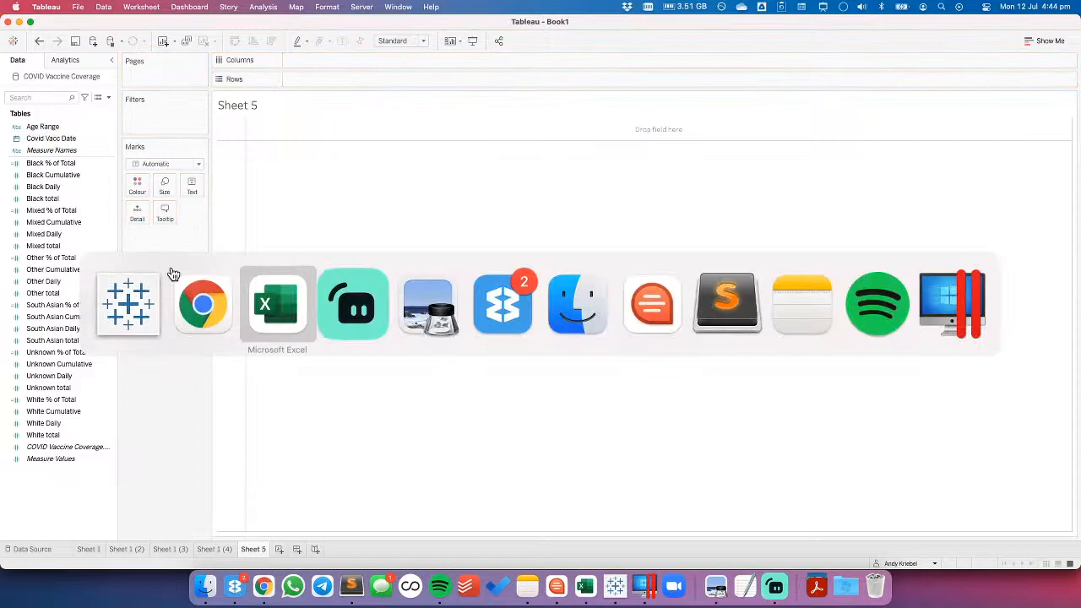
drag(233, 159, 248, 296)
key(super+Tab)
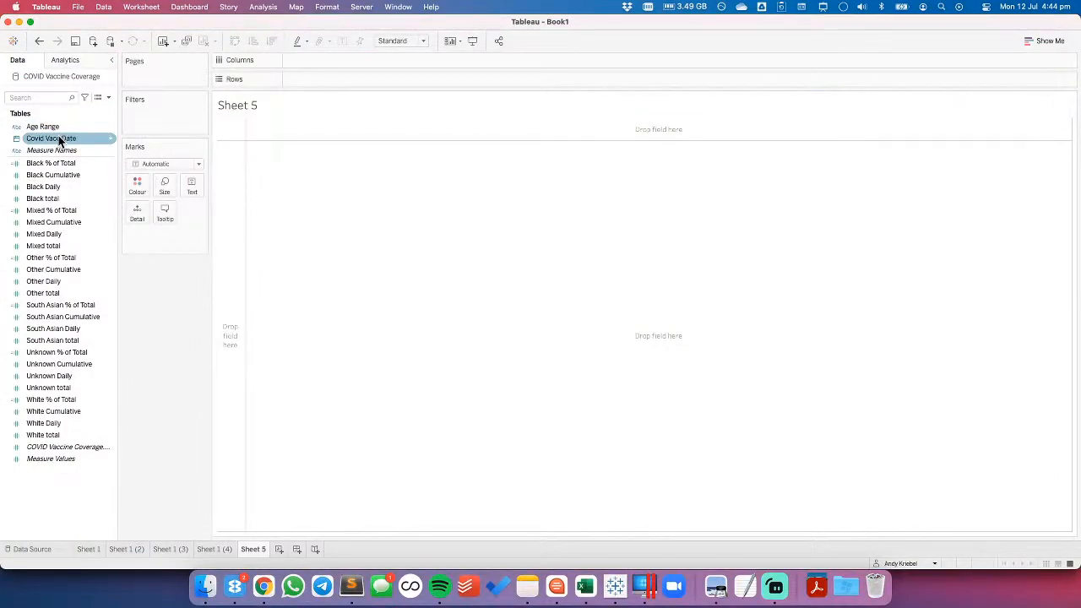
drag(59, 141, 380, 60)
click(500, 184)
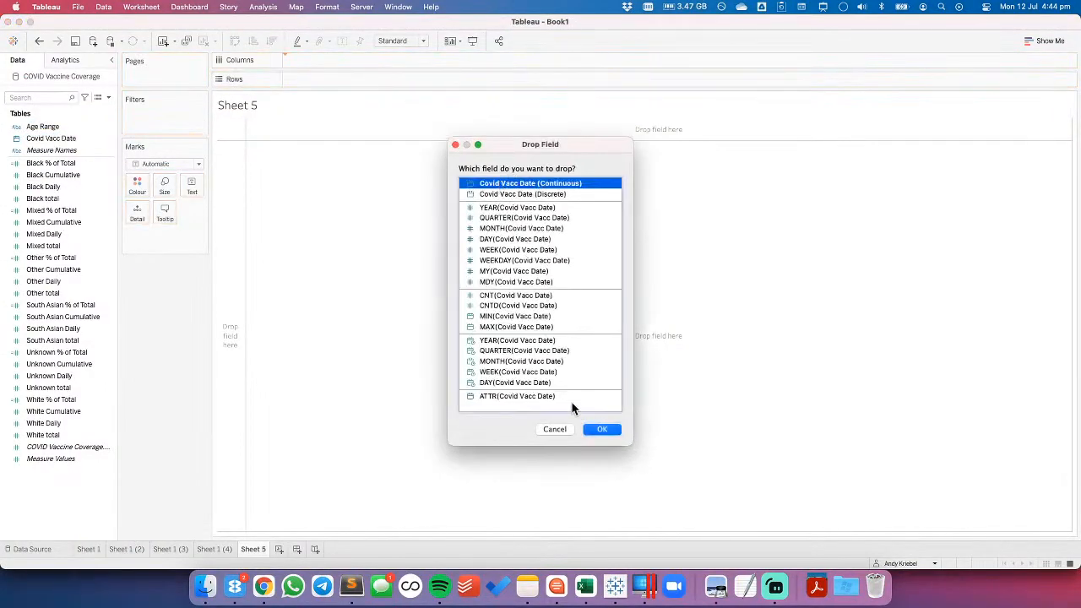
click(601, 429)
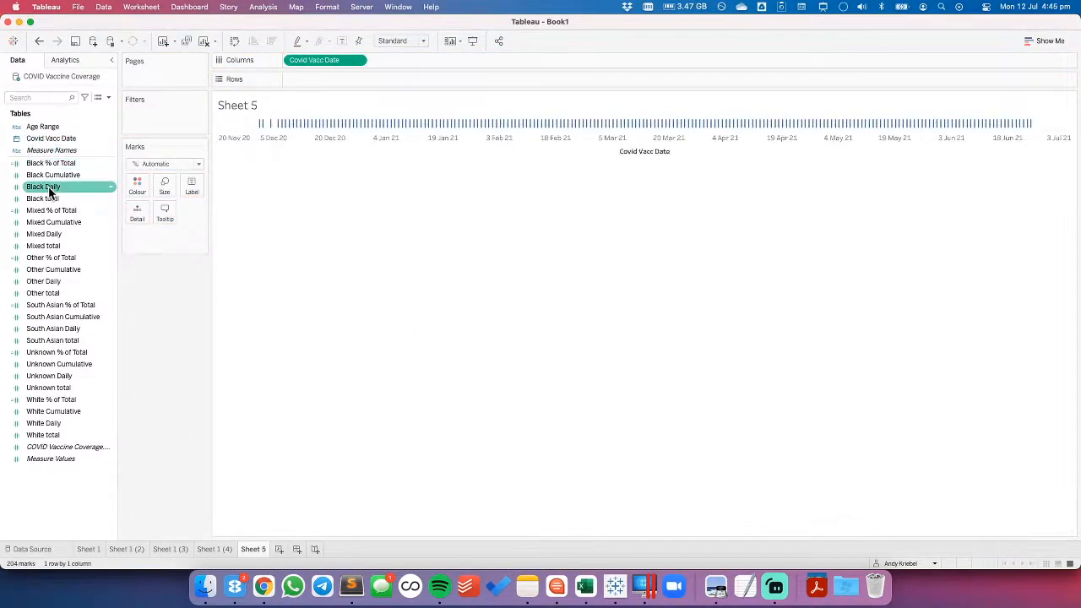
Step: Plot Black Daily on Rows and add Mixed, Other, South Asian, Unknown and White Daily to the same axis
drag(51, 187, 120, 276)
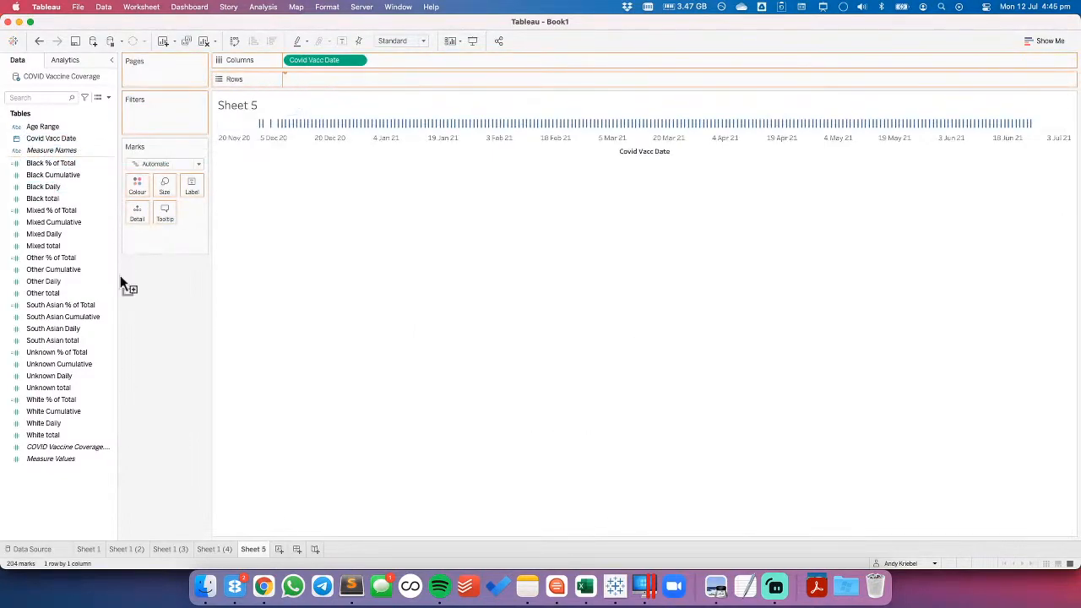
click(46, 235)
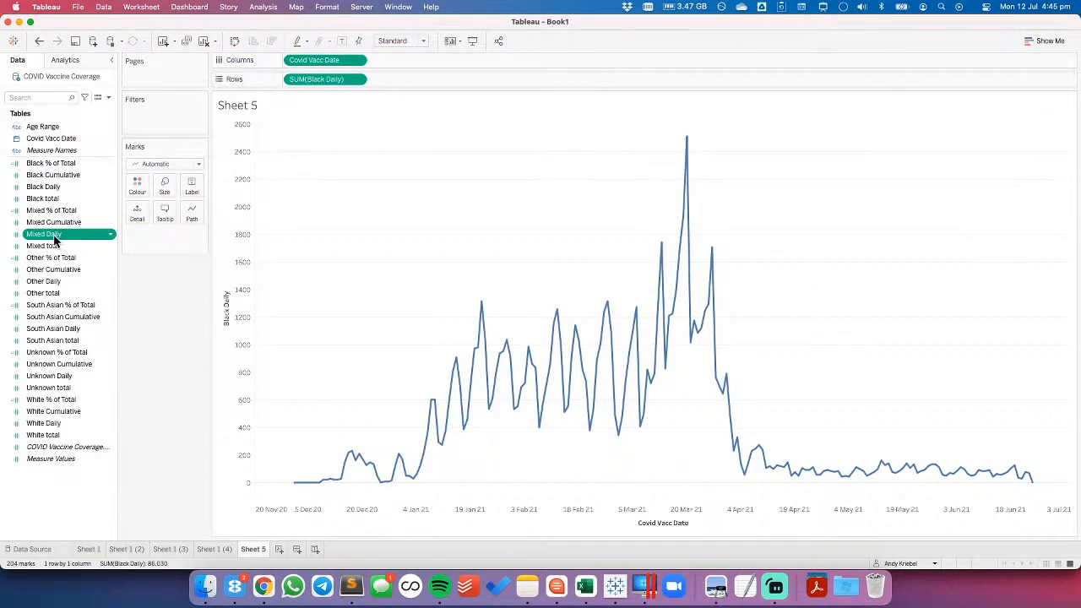
super+click(46, 282)
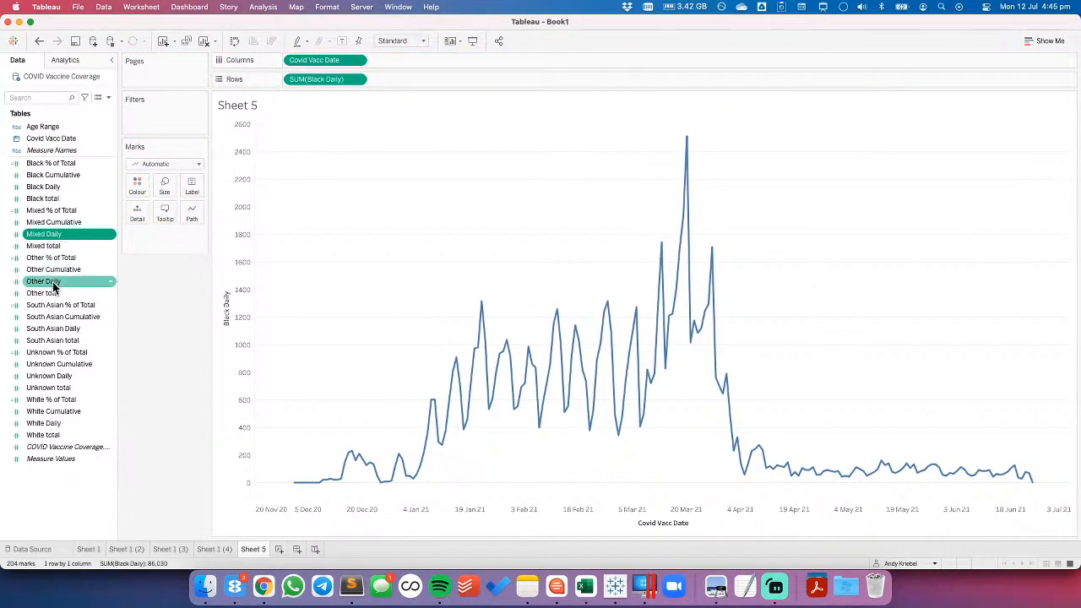
super+click(52, 328)
super+click(63, 375)
super+click(59, 423)
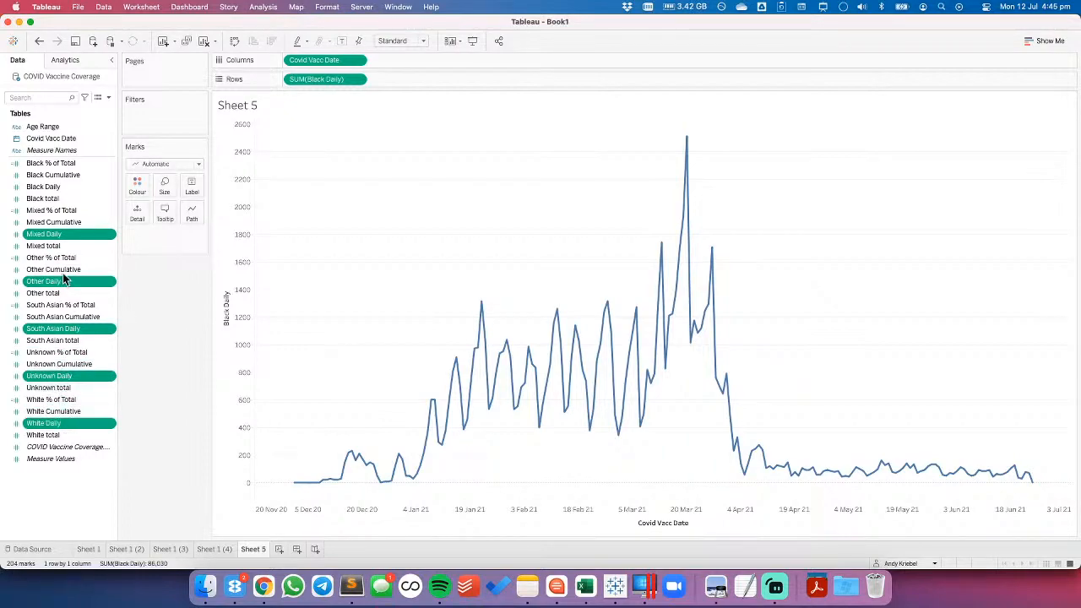
drag(59, 237, 235, 238)
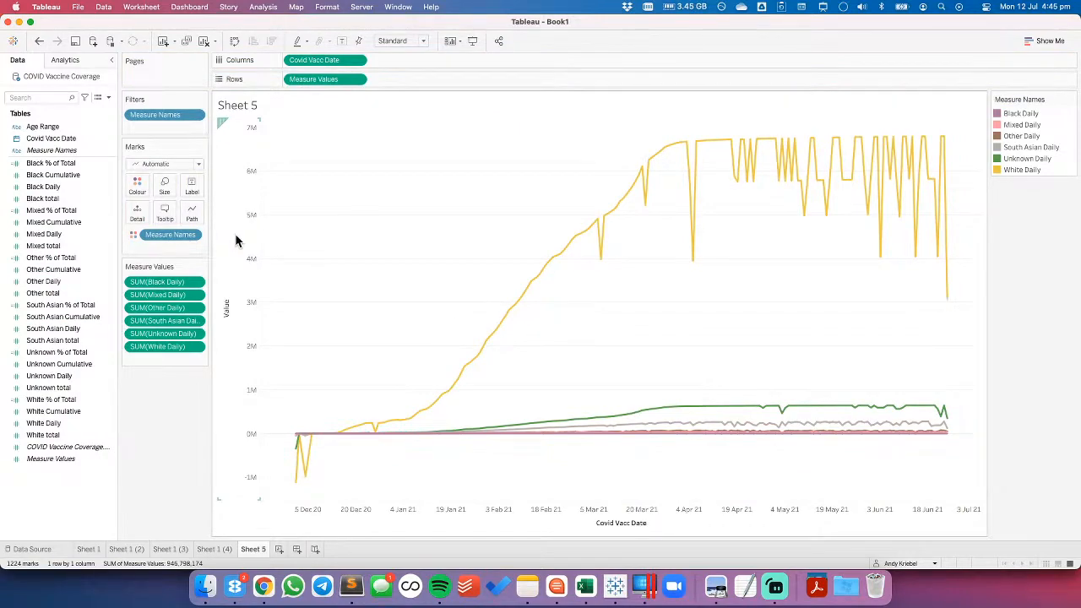
Step: Change Covid Vacc Date on Columns to continuous week number
click(356, 60)
mouse_move(374, 241)
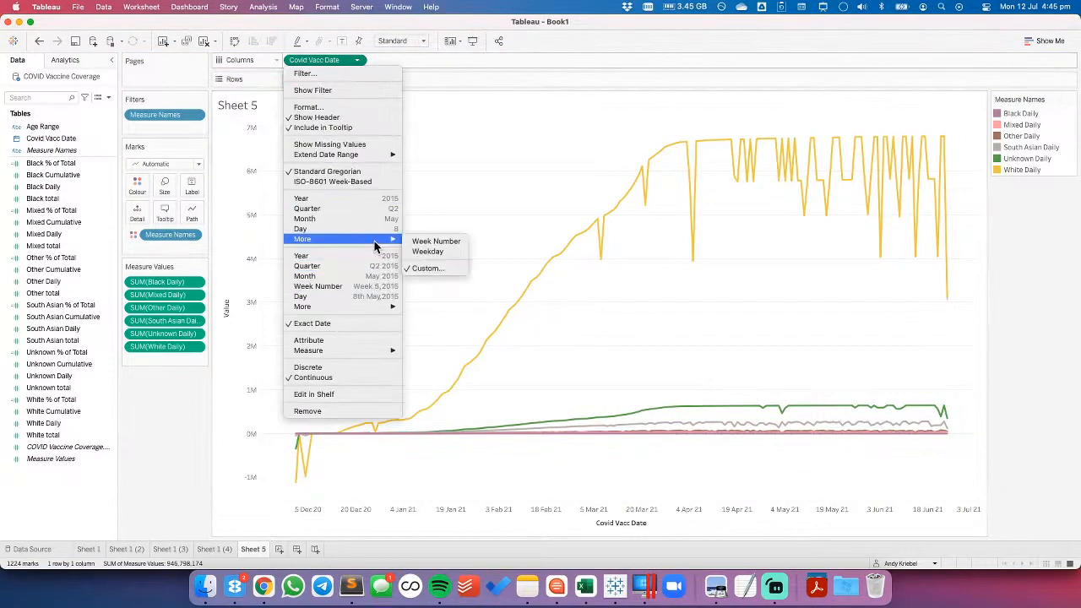
click(365, 288)
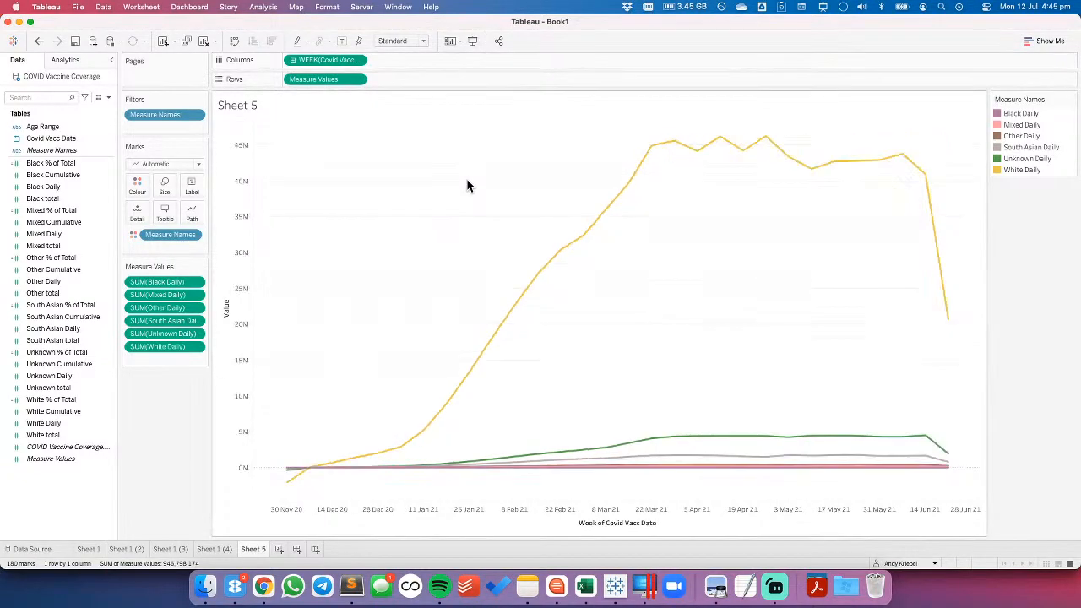
Step: Try splitting the weekly chart by Age Range across Columns and undo the split
mouse_move(949, 321)
mouse_move(803, 166)
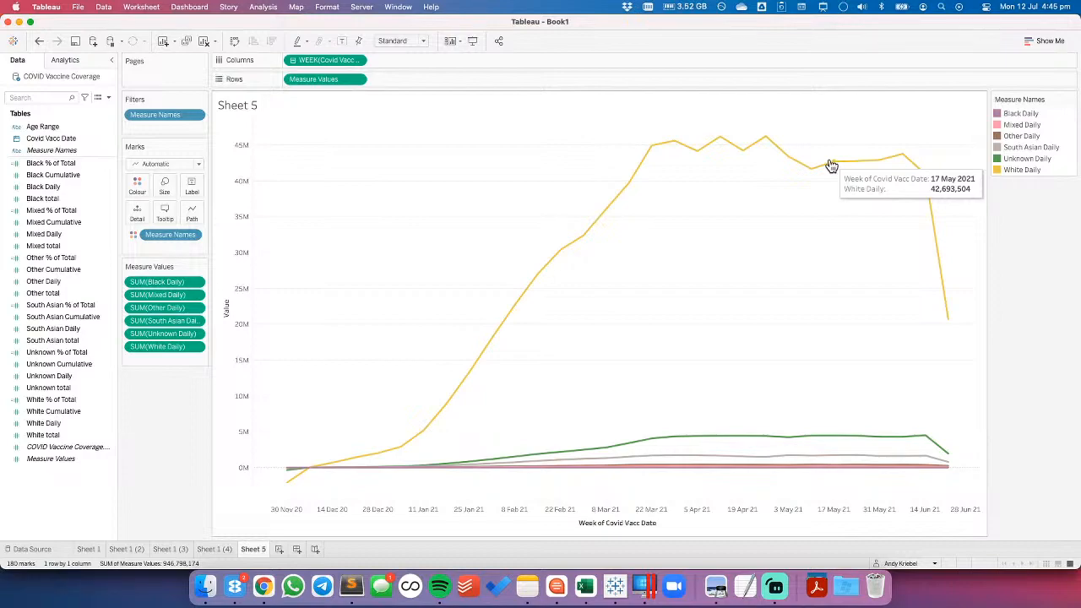
drag(47, 127, 304, 59)
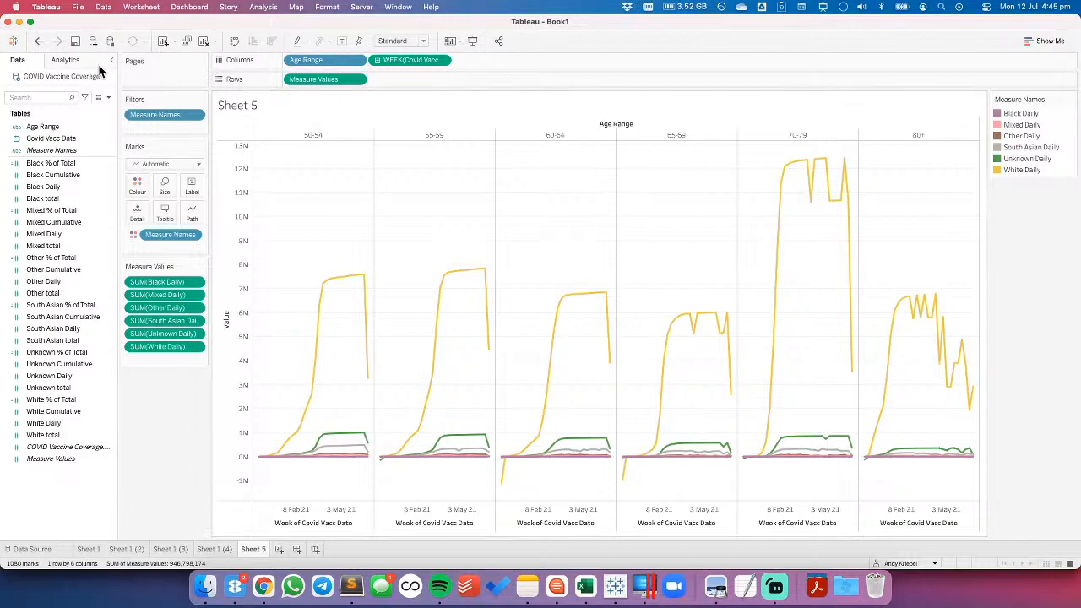
click(39, 41)
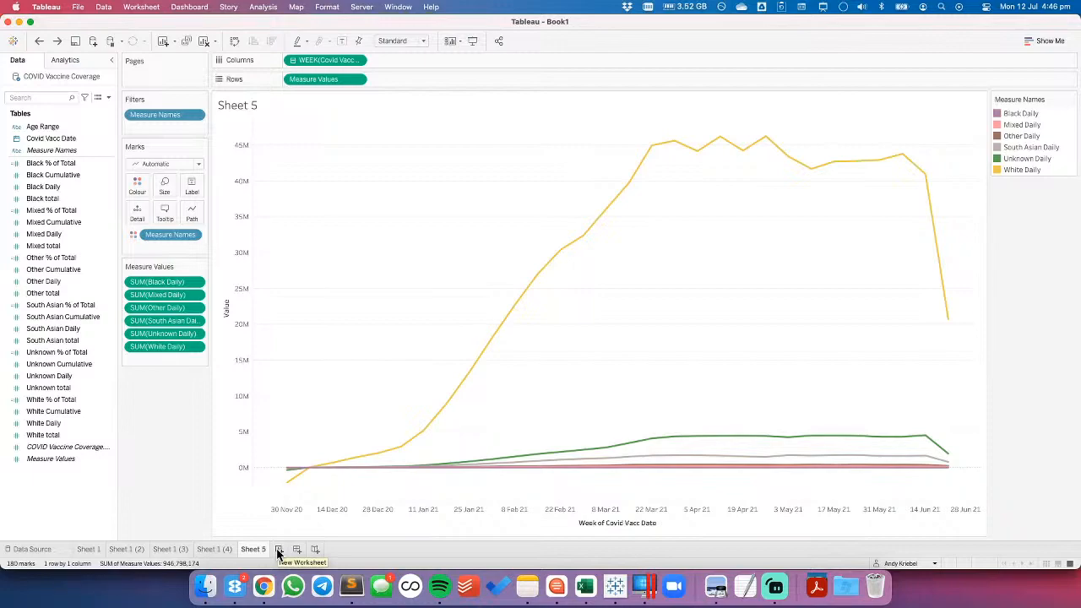
Step: Switch to Chrome, search for "uk white population" in a new tab, and return to Tableau to inspect the White Daily line
click(268, 593)
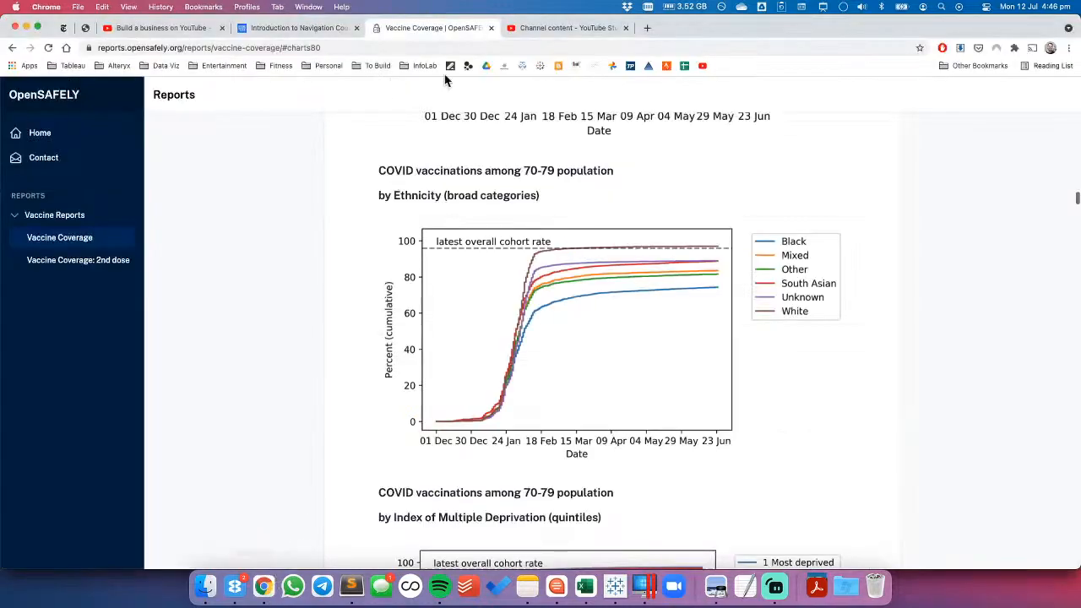
click(647, 29)
text(uk whwite pop)
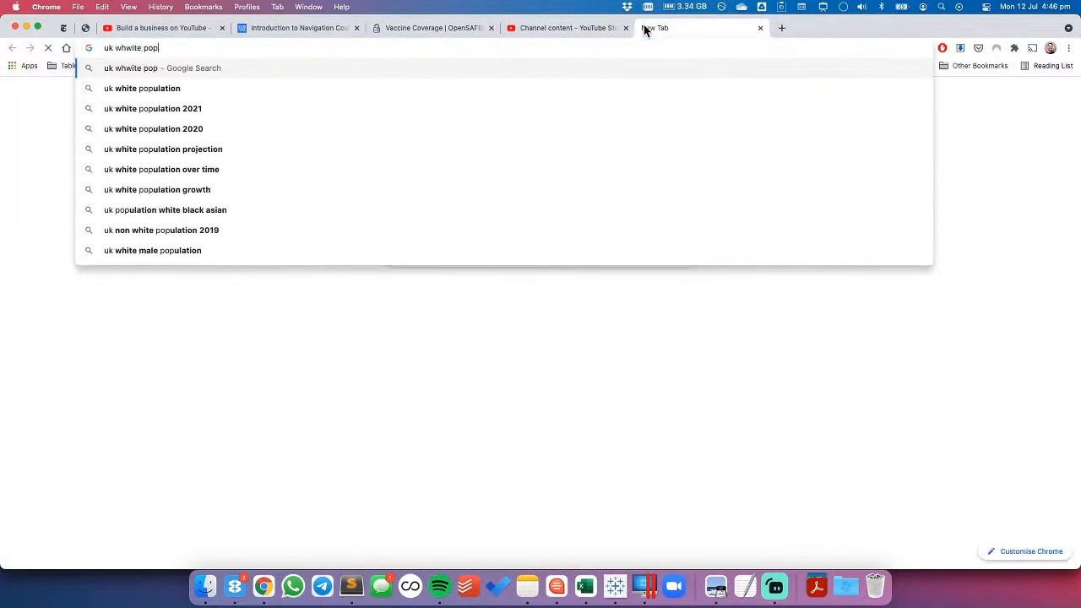
key(Down)
key(Return)
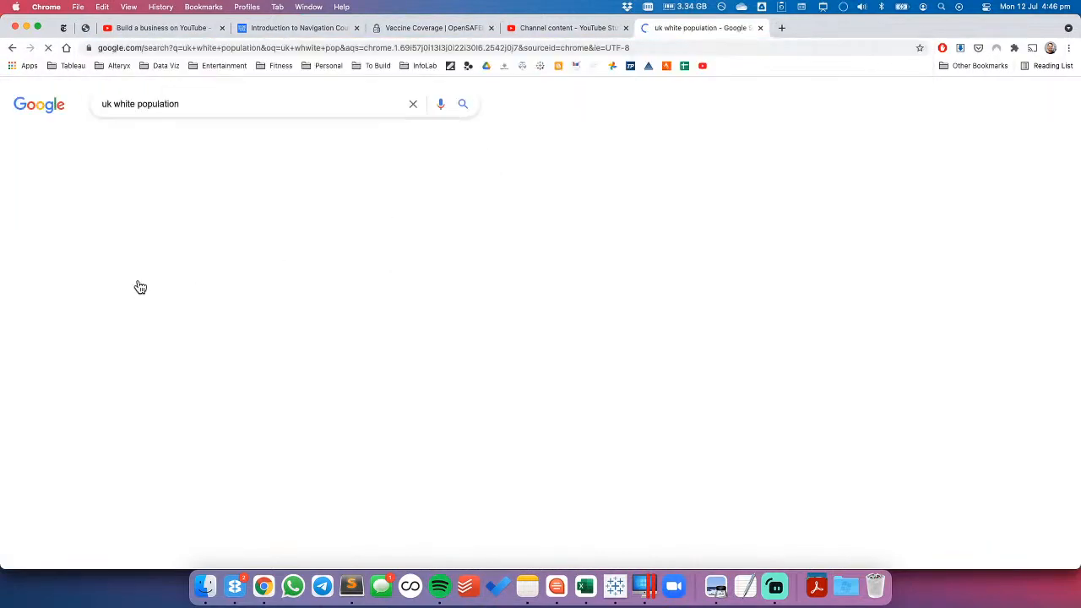
key(super+Tab)
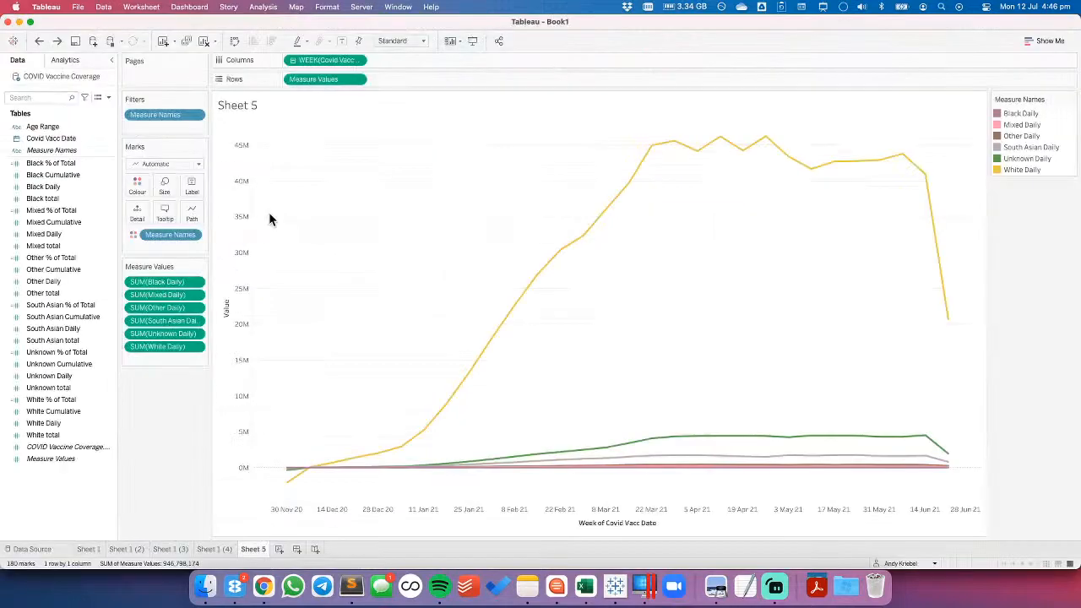
mouse_move(704, 159)
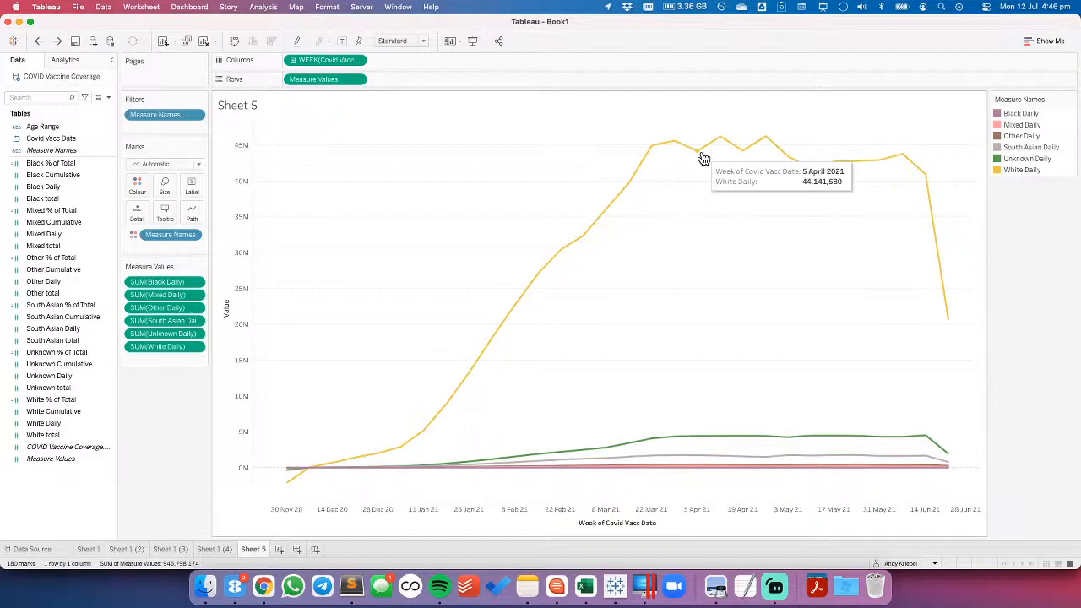
Step: Switch to Excel and check the White Daily column's sum and the formula in its cell S4
click(586, 584)
scroll(857, 268, right, 2)
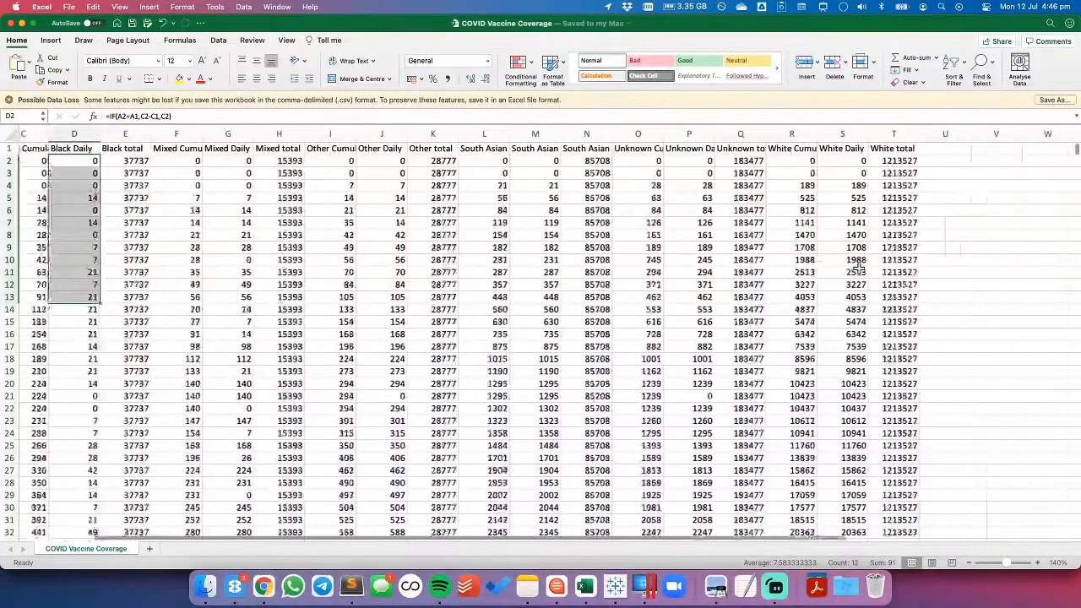
click(806, 135)
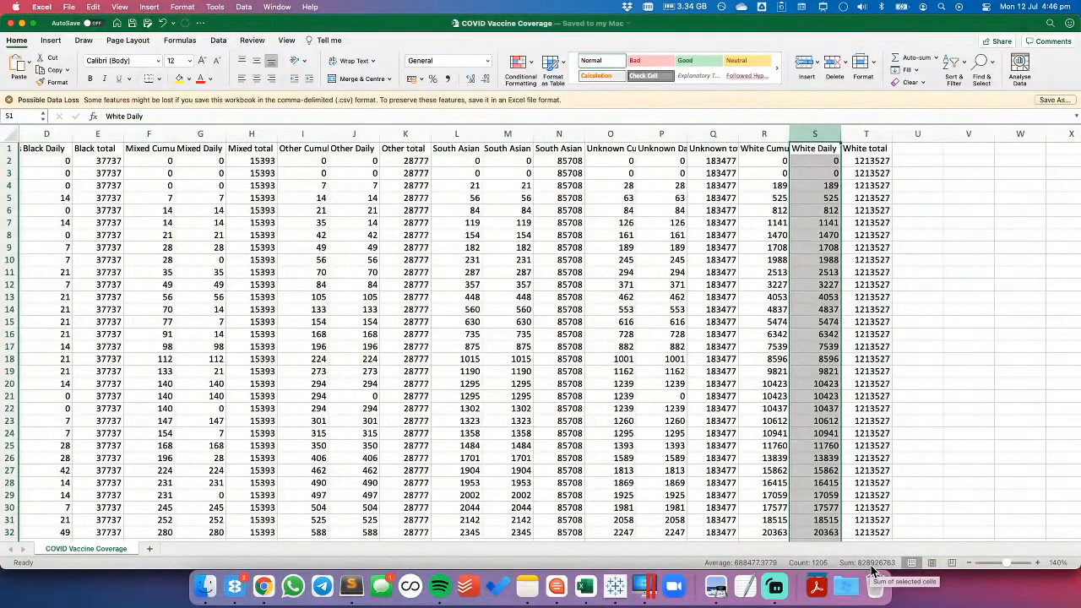
click(817, 185)
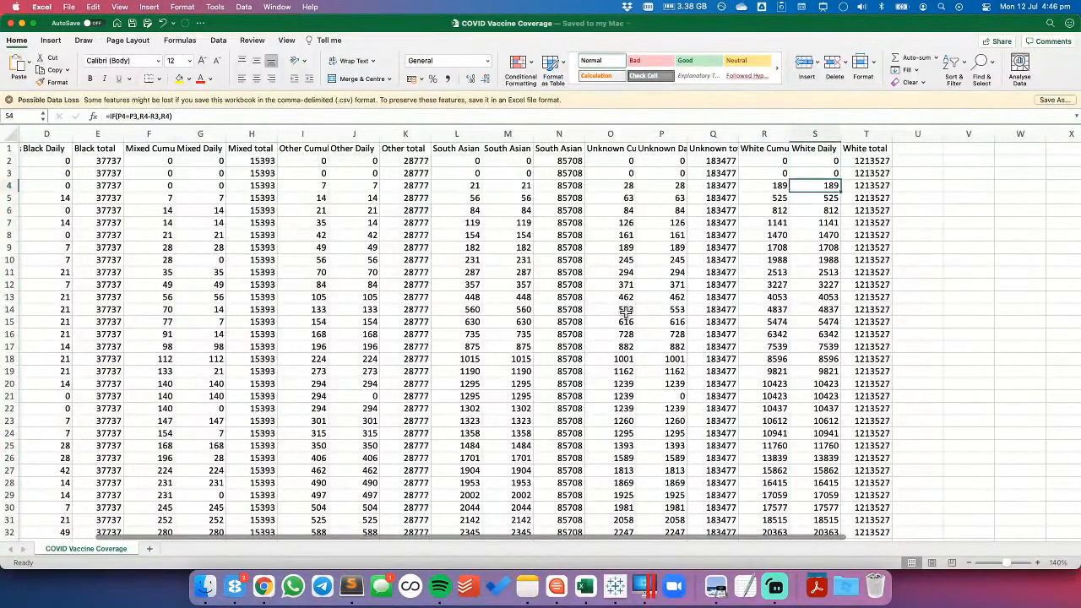
Step: Make the age range references in the Black Daily formula in D2 absolute ($A$2=$A$1) and fill it down the column
key(ctrl+Home)
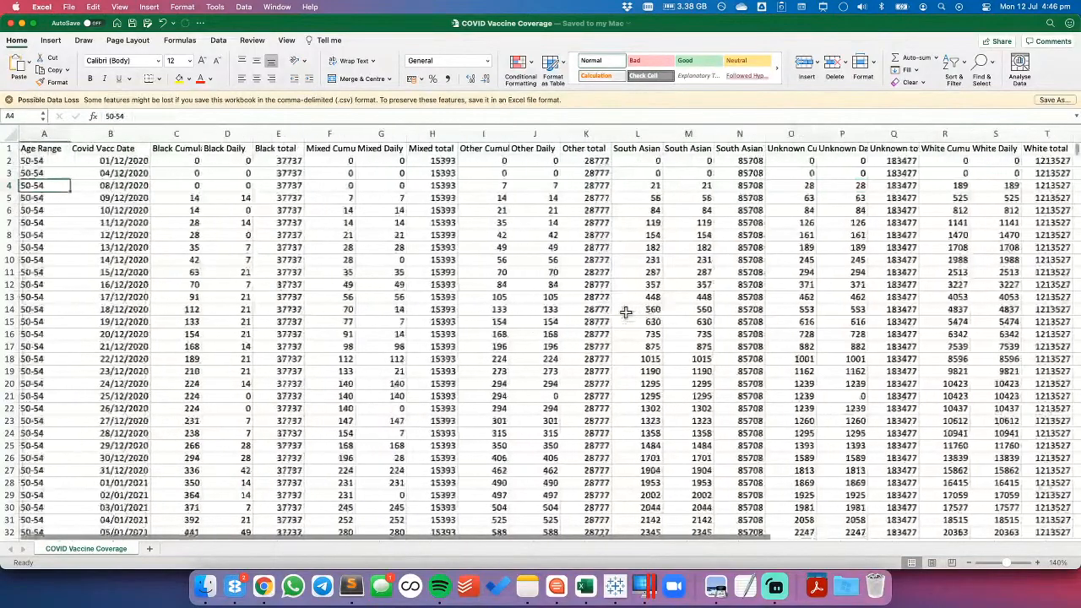
key(Right)
key(Right)
key(Right)
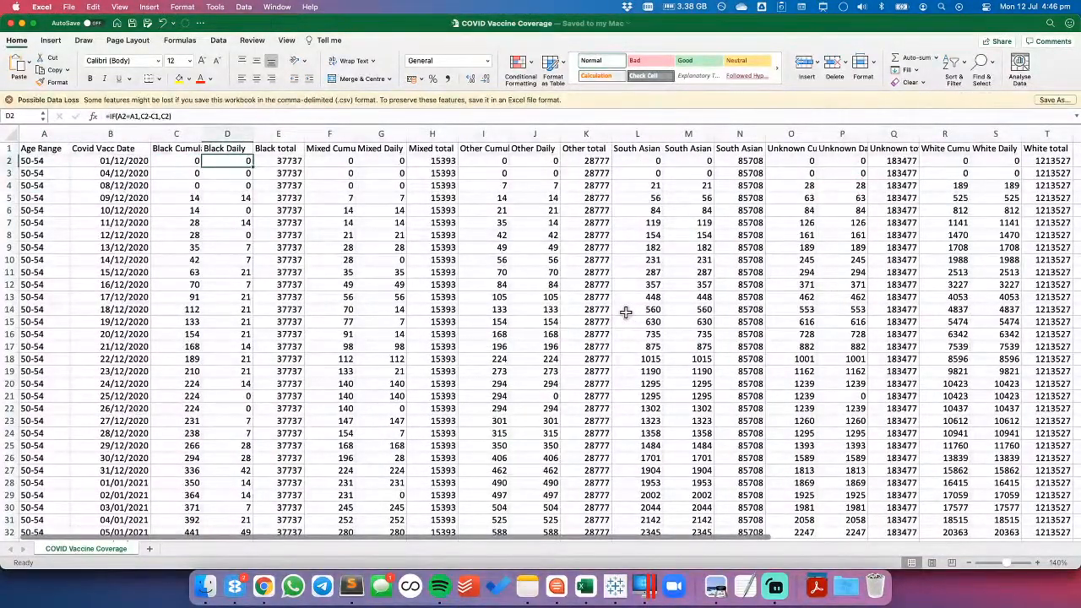
click(115, 116)
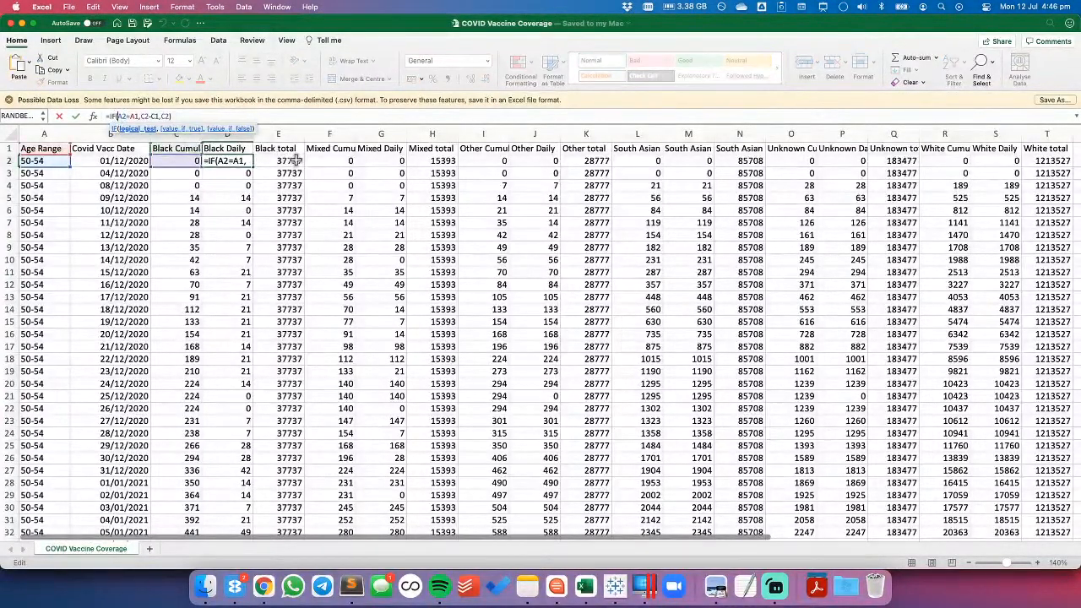
key(F4)
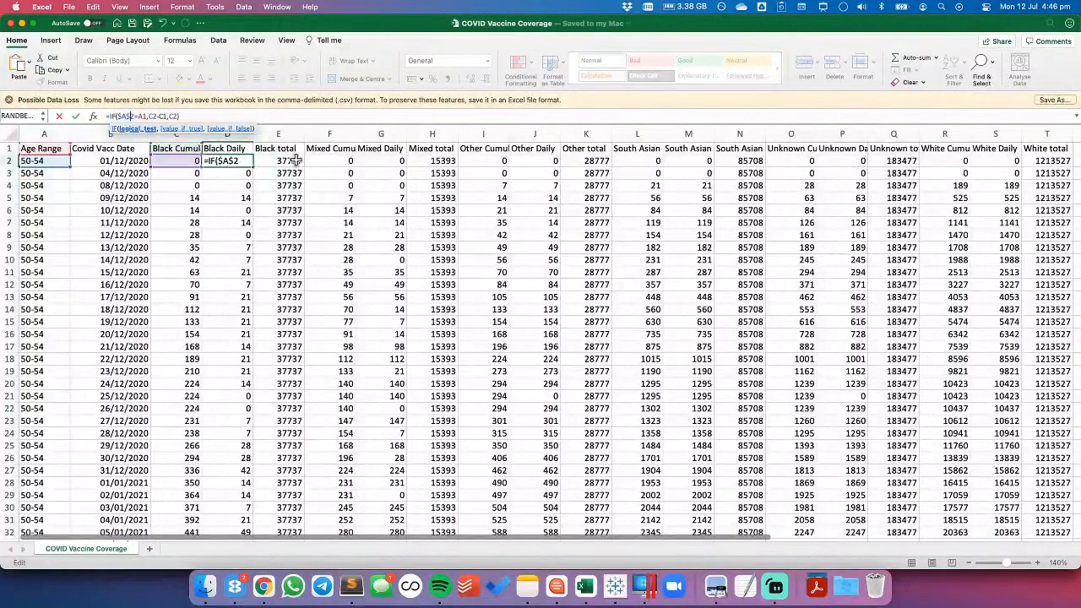
key(F4)
key(F4)
key(F4)
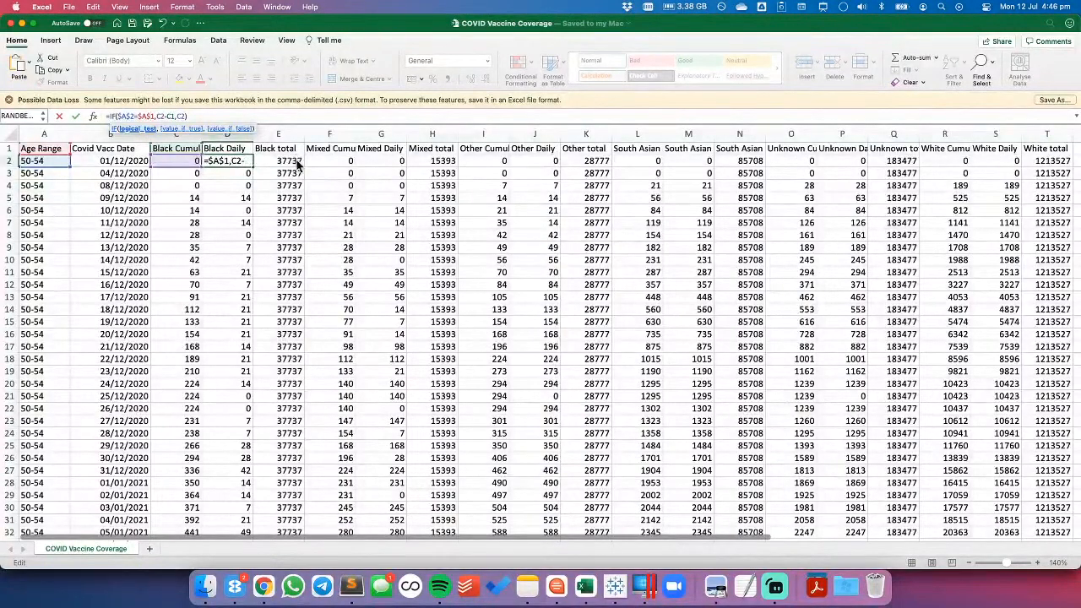
key(Return)
key(Up)
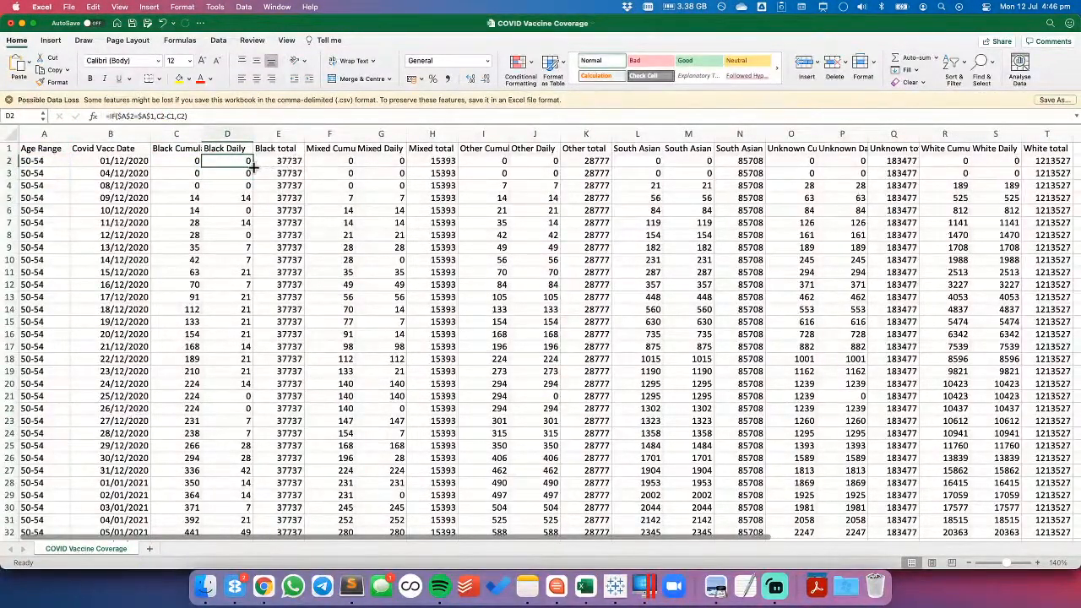
double_click(251, 166)
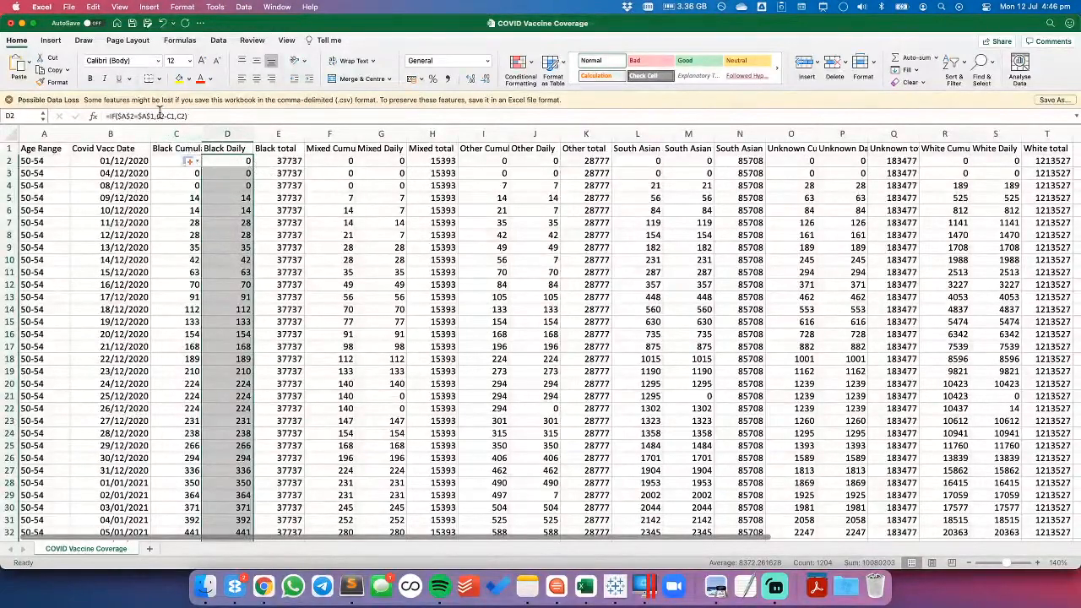
Step: Replace the condition in the Mixed Daily formula in G2 with $A$2=$A$1
drag(154, 117, 129, 117)
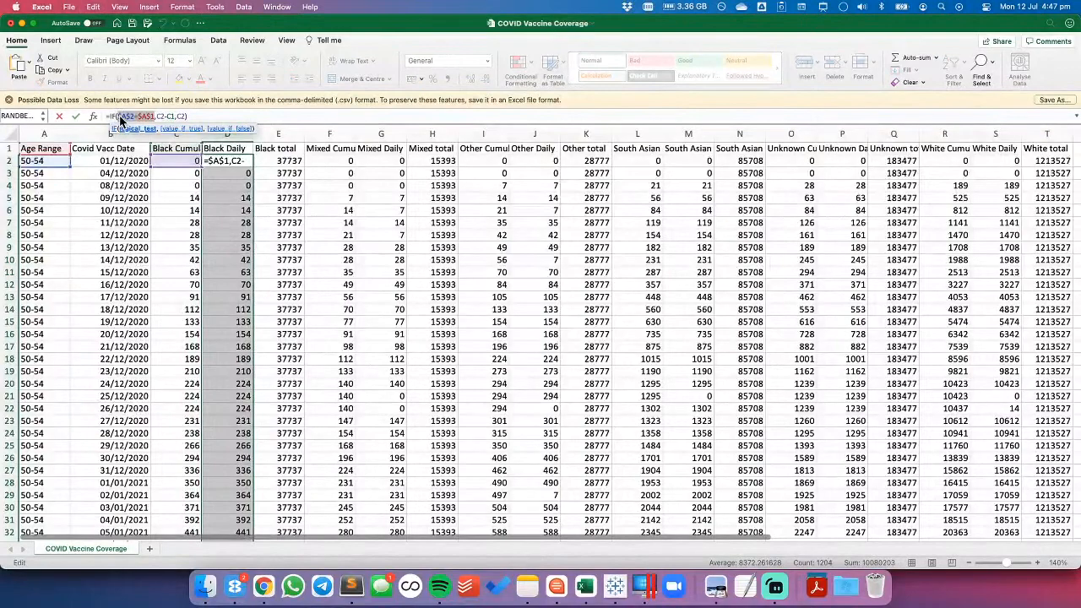
key(Escape)
click(371, 161)
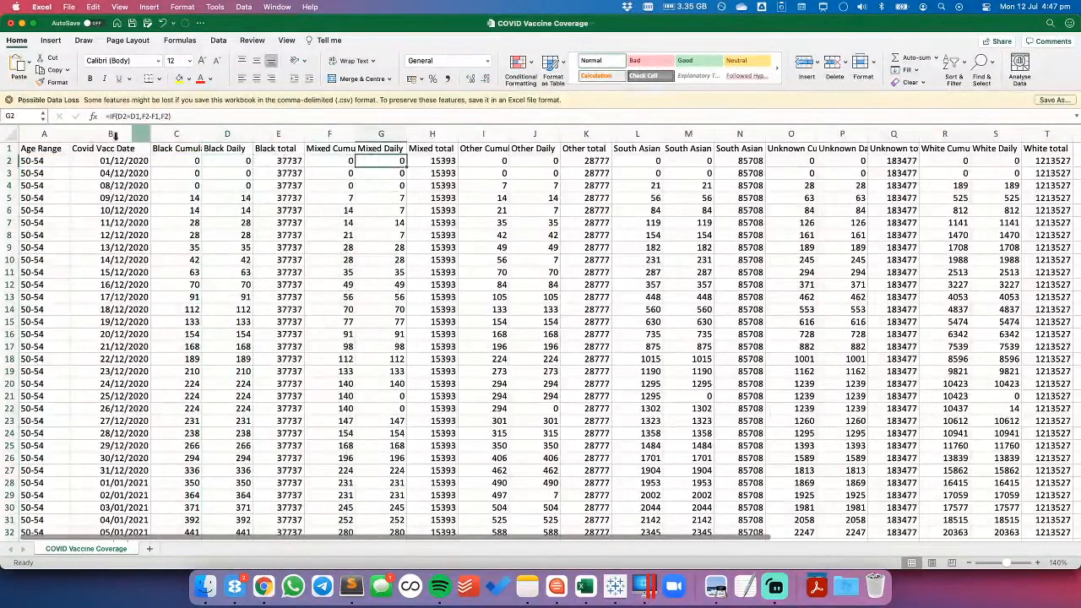
drag(111, 117, 135, 116)
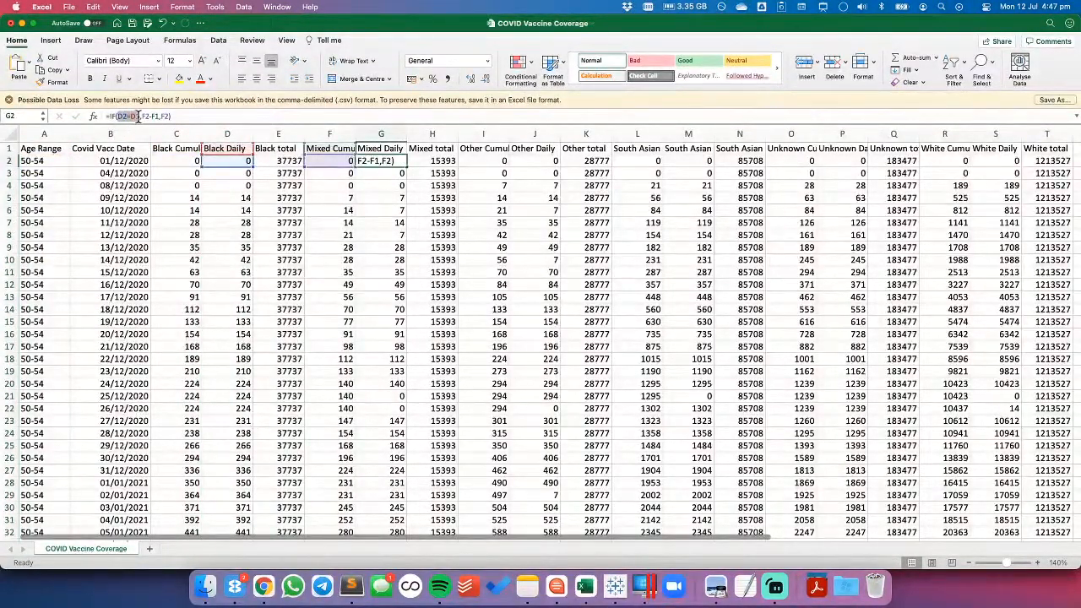
text($A$2=$A$1)
key(Return)
key(Up)
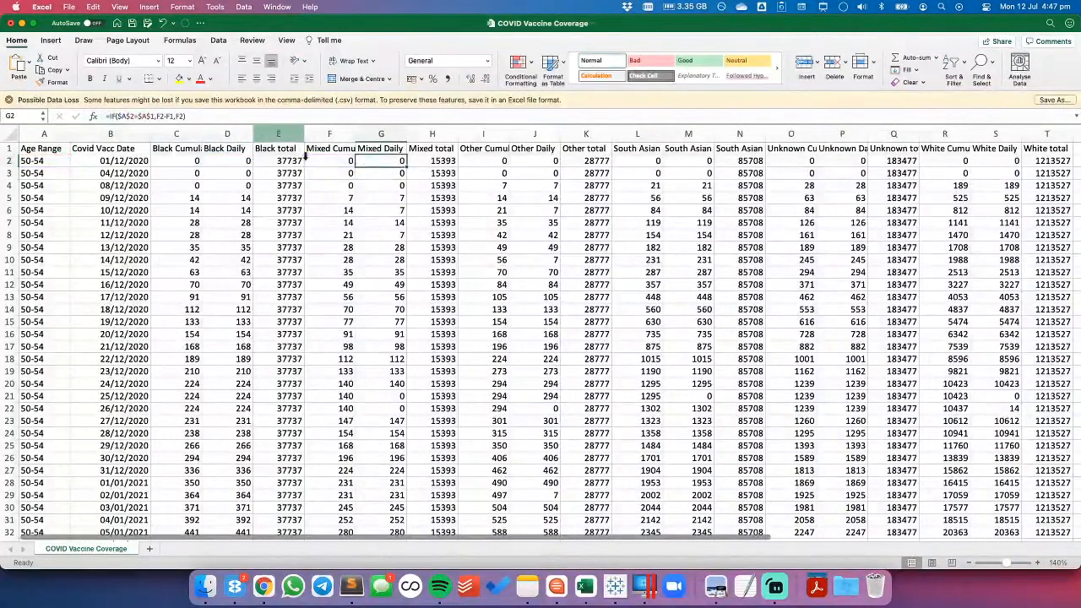
Step: Fill the Mixed Daily formula in G2 down its column and copy the column's formulas to Other Daily from J2
double_click(406, 167)
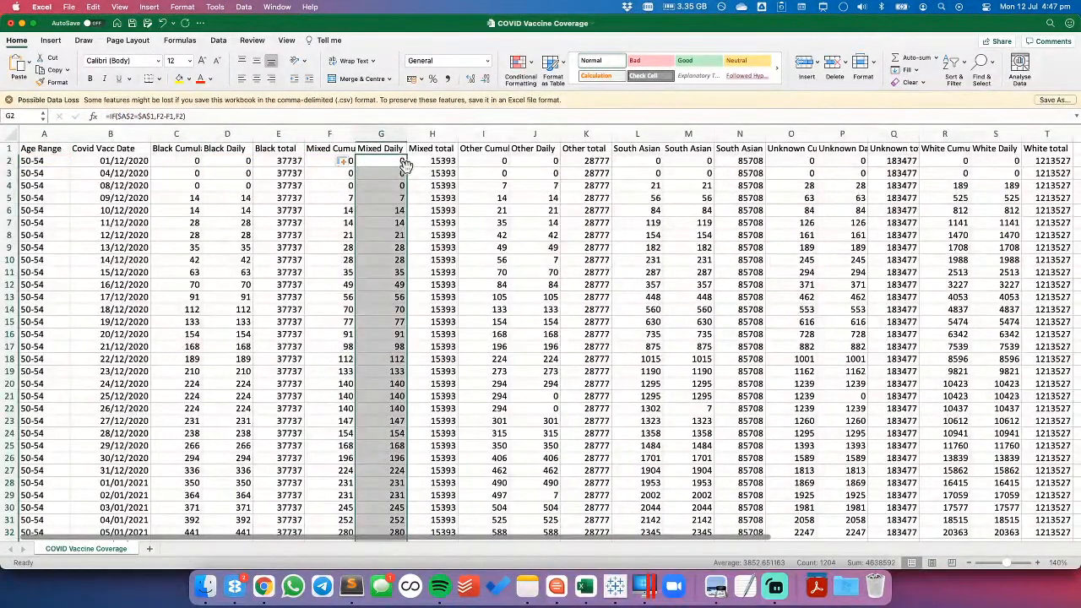
key(super+c)
key(Right)
key(Right)
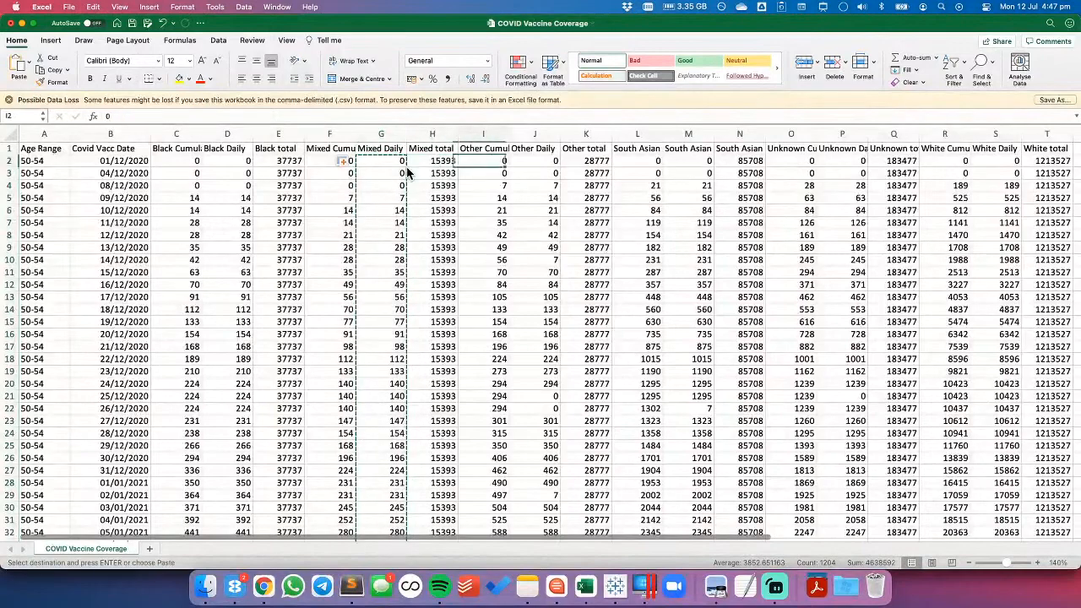
key(Right)
key(Right)
key(Left)
key(super+v)
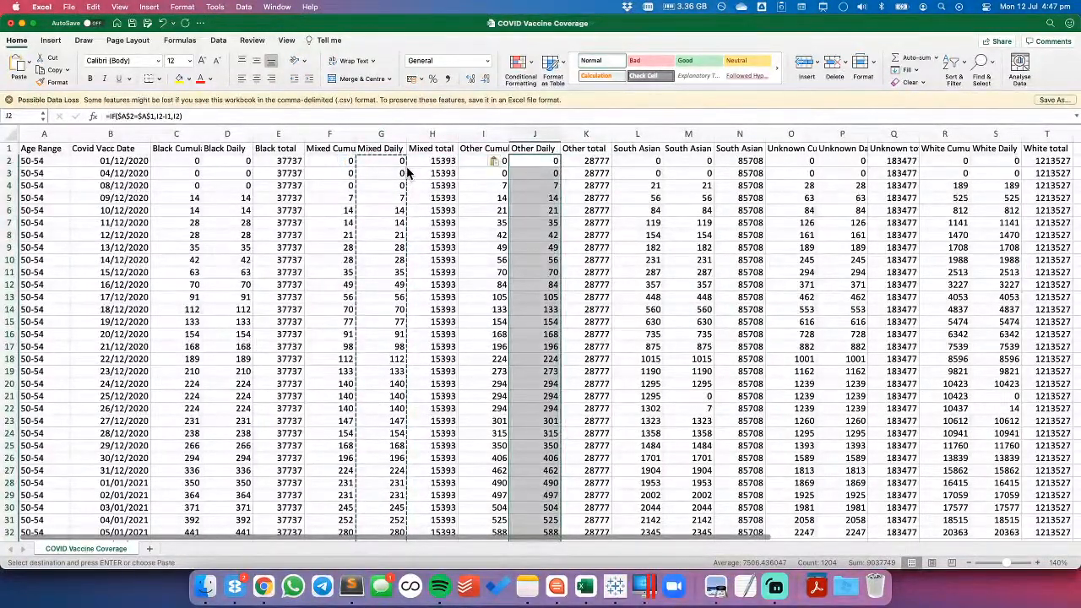
Step: Check the formulas in the Mixed Daily, Other Daily and Black Daily columns against the cumulative and age range cells they reference
key(Left)
key(Left)
key(Left)
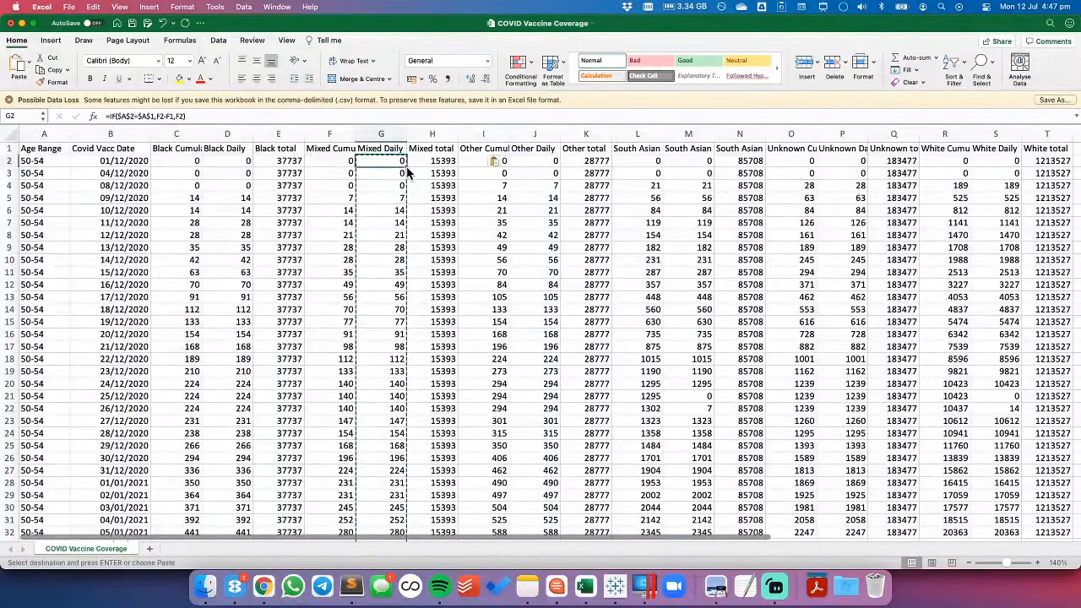
key(Right)
key(Right)
key(Right)
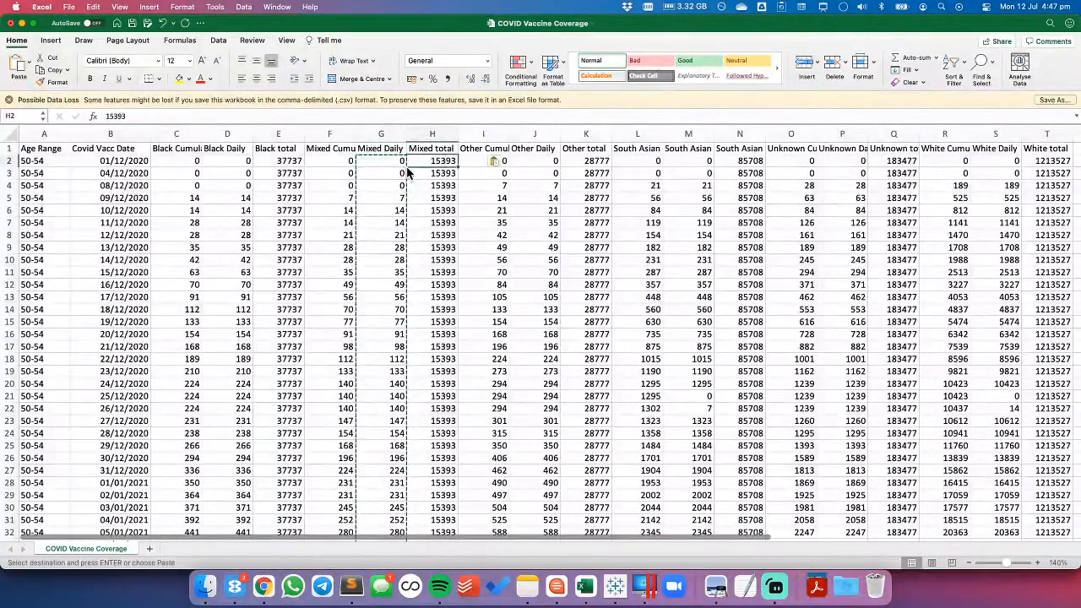
key(Right)
key(Left)
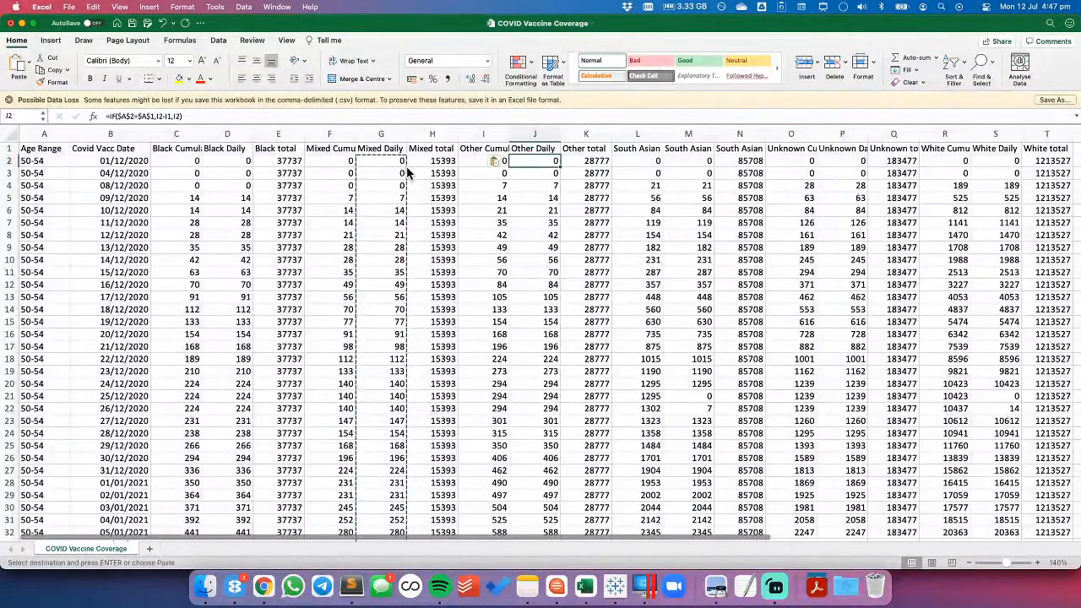
key(Down)
key(Down)
key(Down)
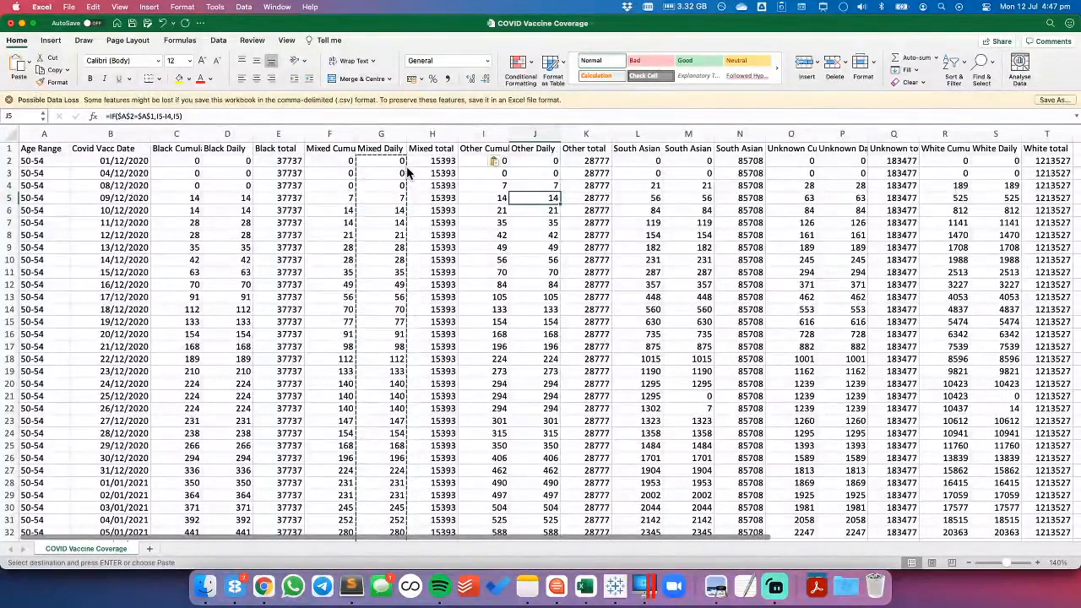
key(Left)
key(Up)
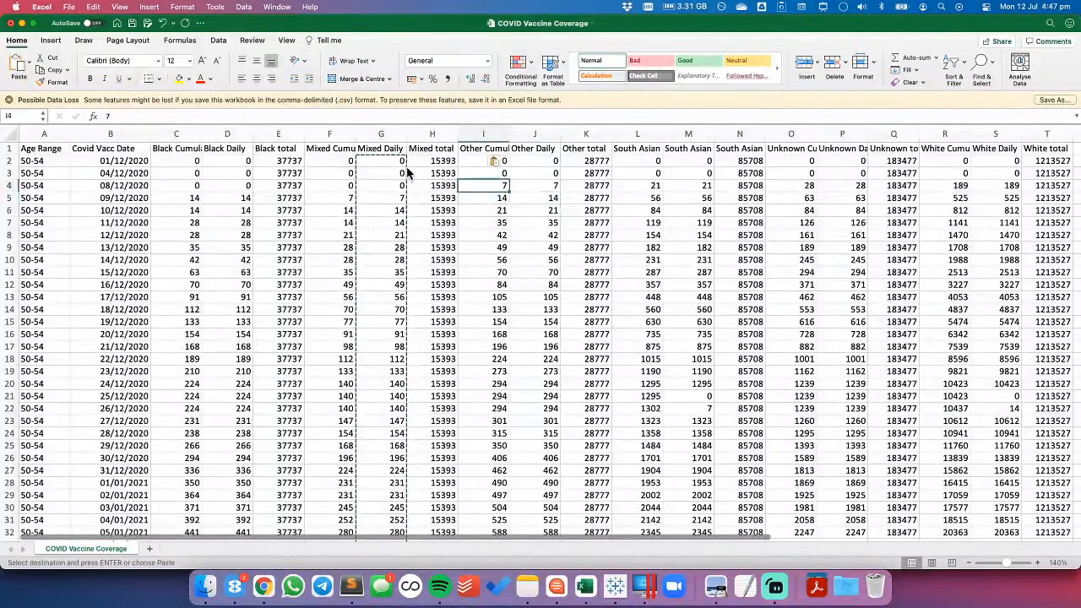
key(Down)
key(Right)
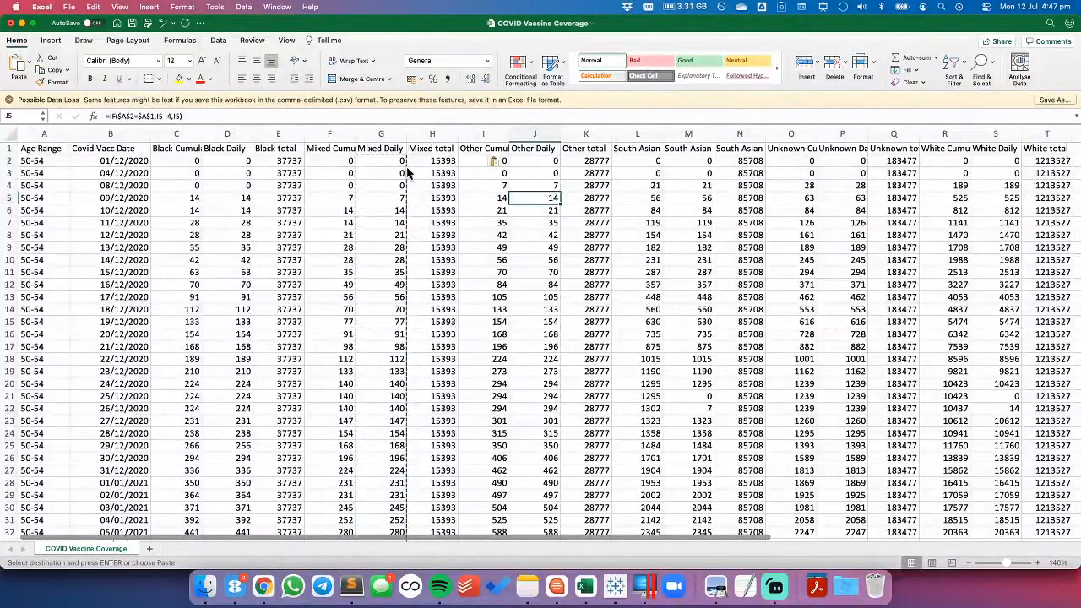
click(225, 160)
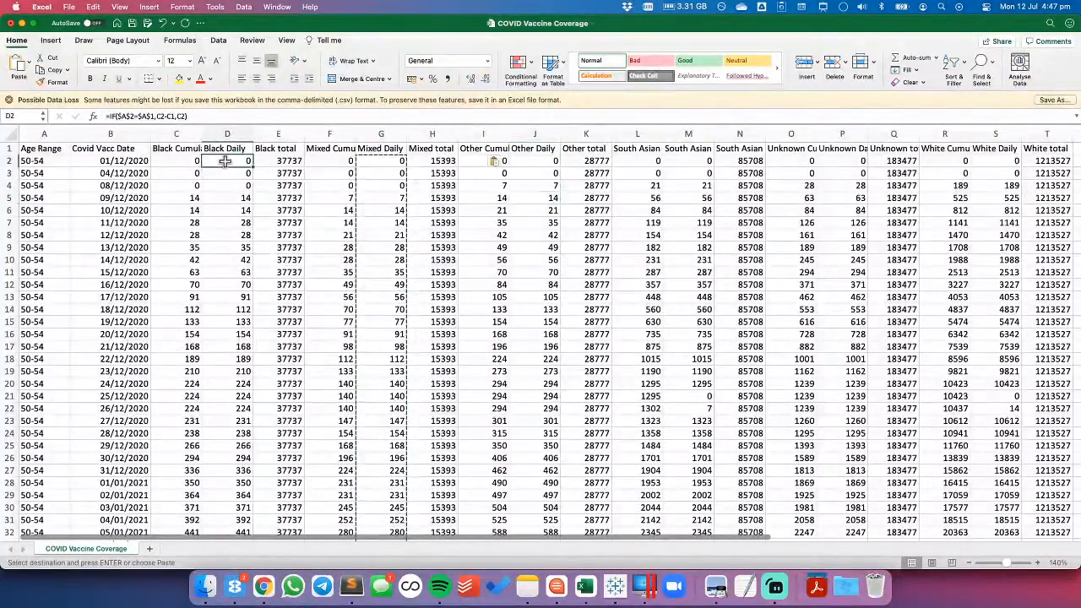
click(31, 160)
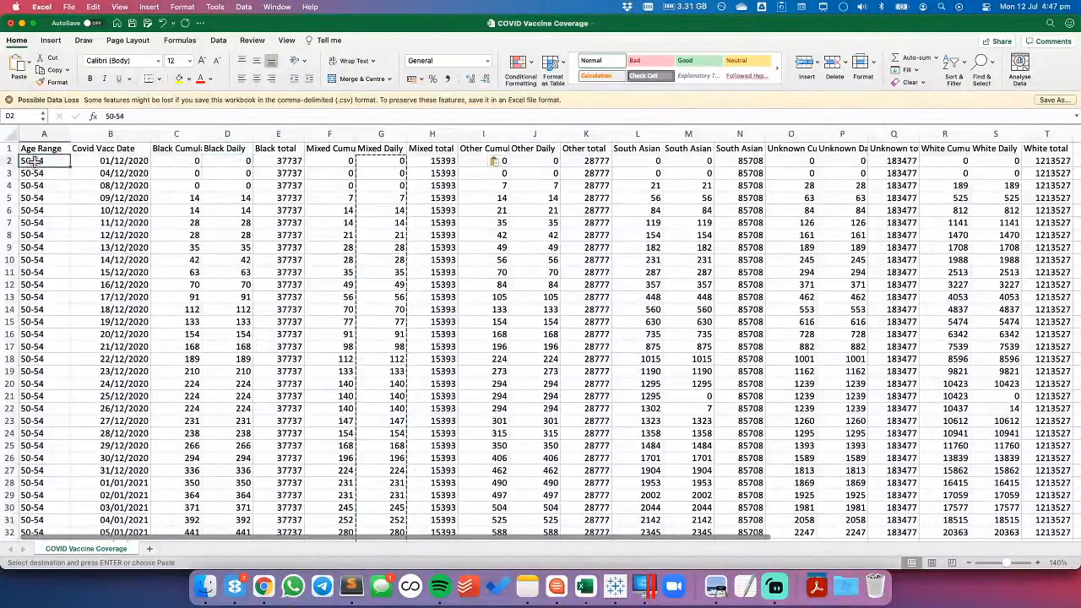
click(224, 160)
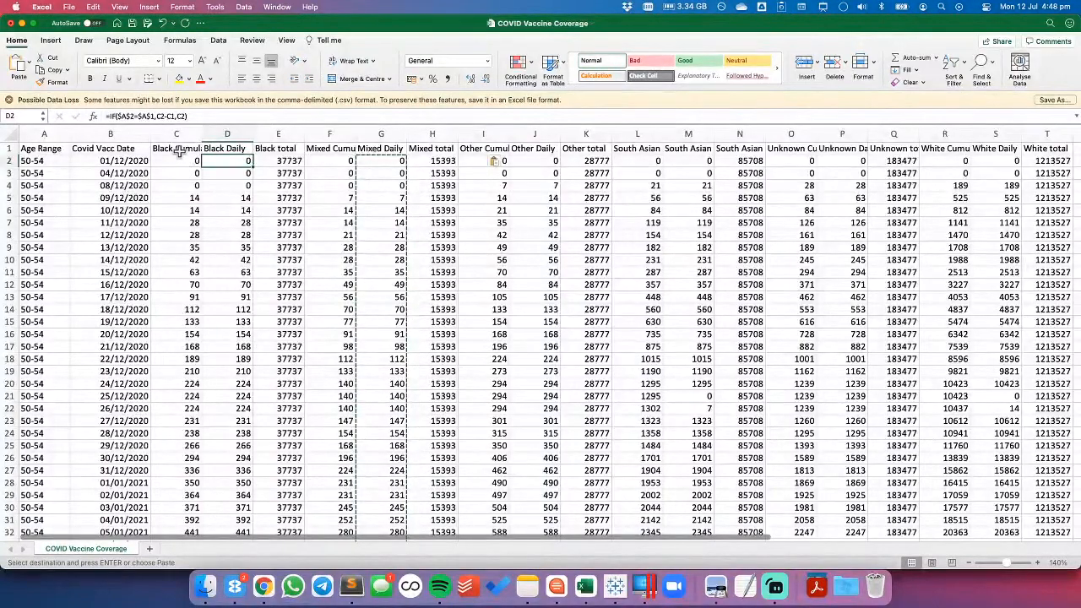
scroll(228, 197, down, 1)
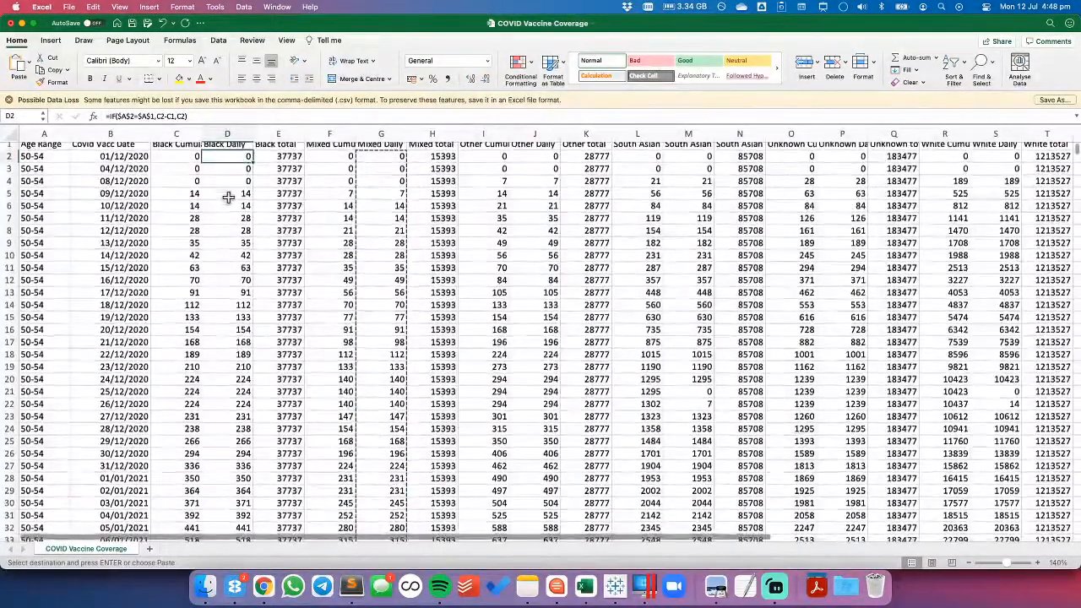
click(228, 194)
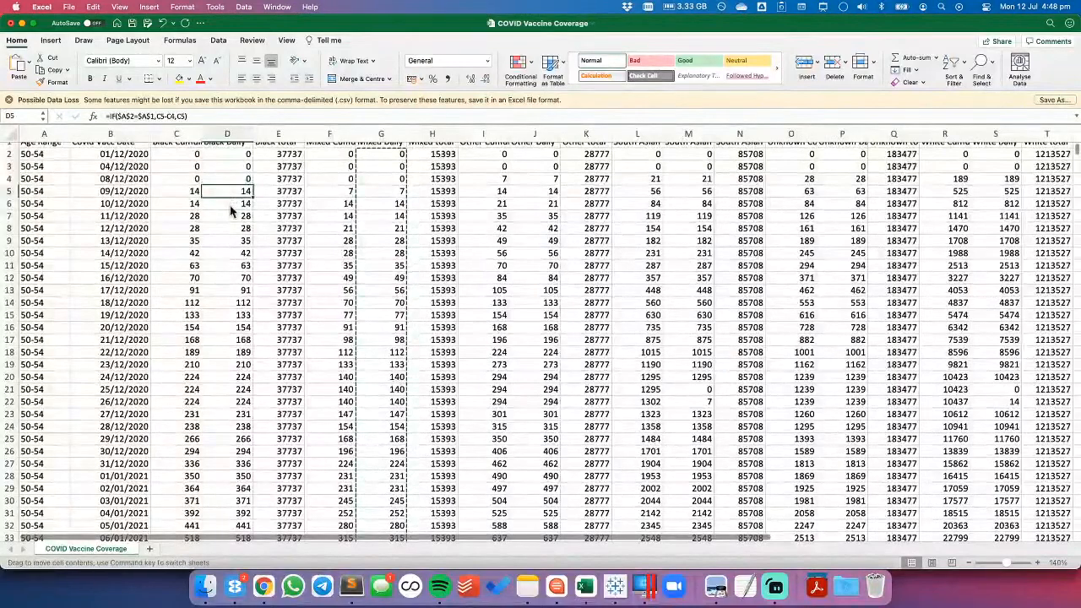
scroll(230, 206, up, 1)
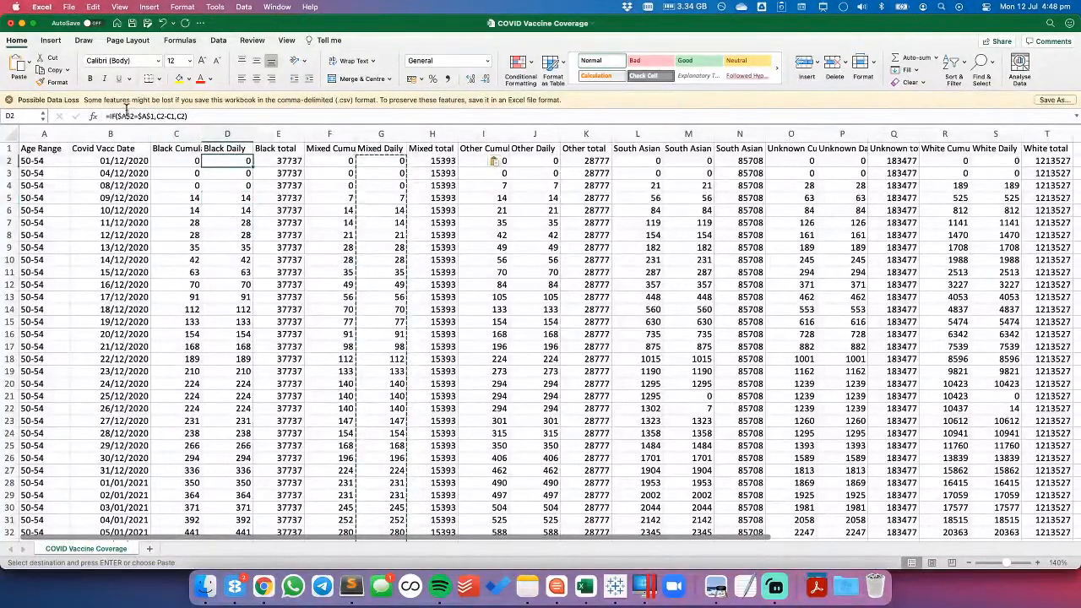
Step: Change the condition in the Black Daily formula in D2 to $A2=$A1 and fill it down the column
click(176, 116)
key(Right)
key(Right)
key(Right)
key(Right)
key(Right)
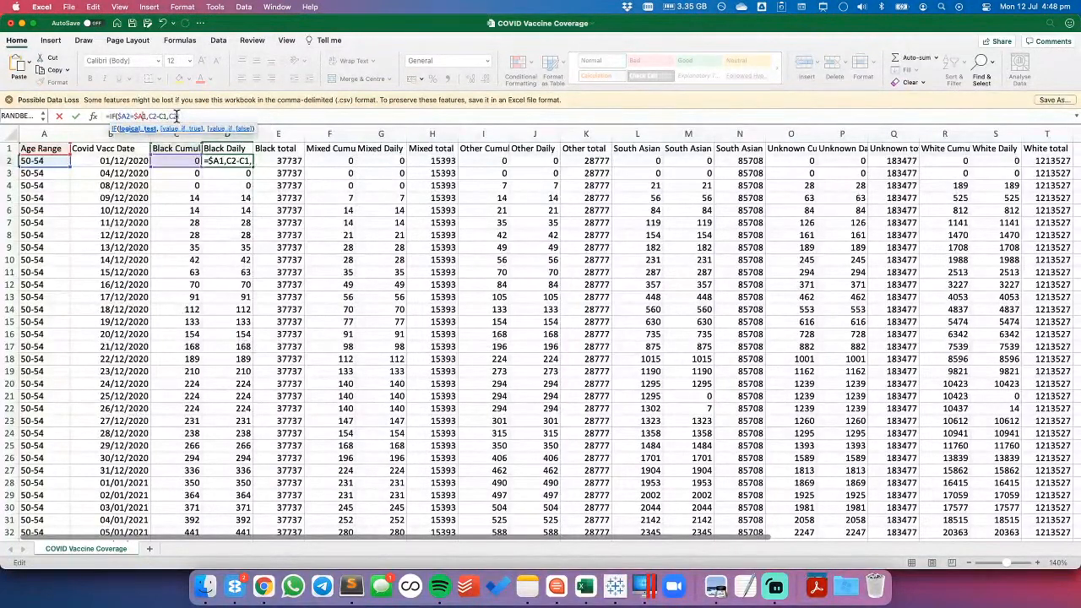
key(Return)
key(Up)
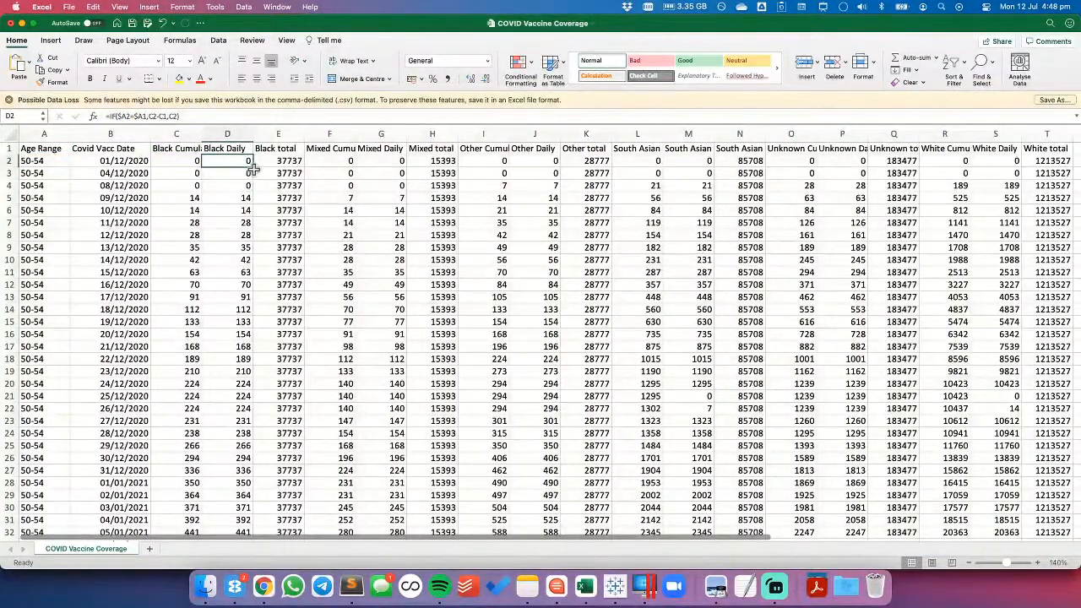
double_click(251, 166)
Step: Copy the Black Daily column's formulas to the Mixed Daily and Other Daily columns, starting at row 2
key(super+c)
click(381, 160)
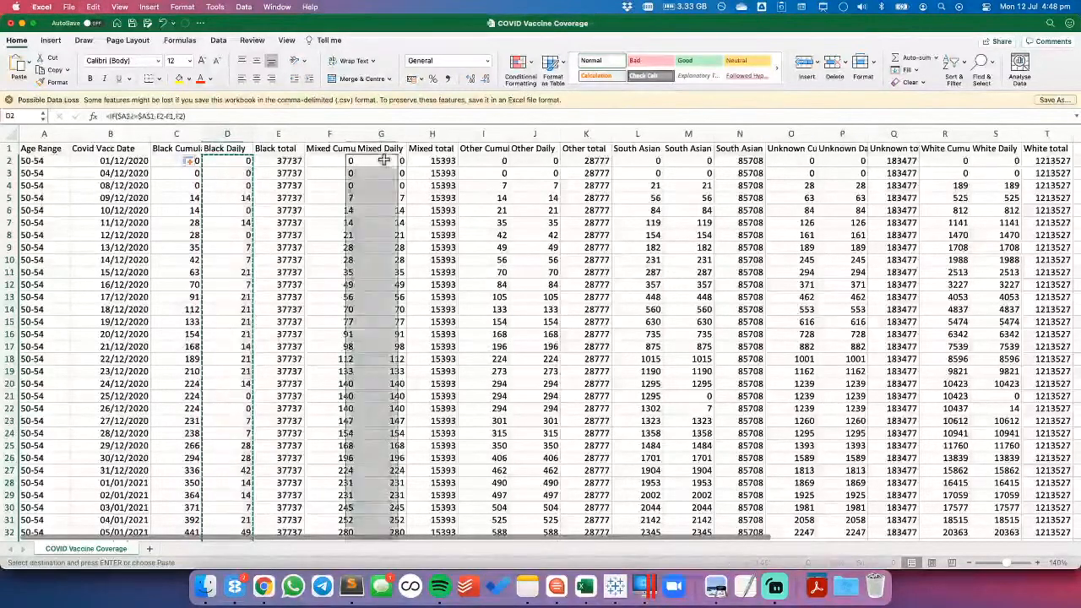
key(super+v)
click(546, 160)
key(super+v)
click(547, 161)
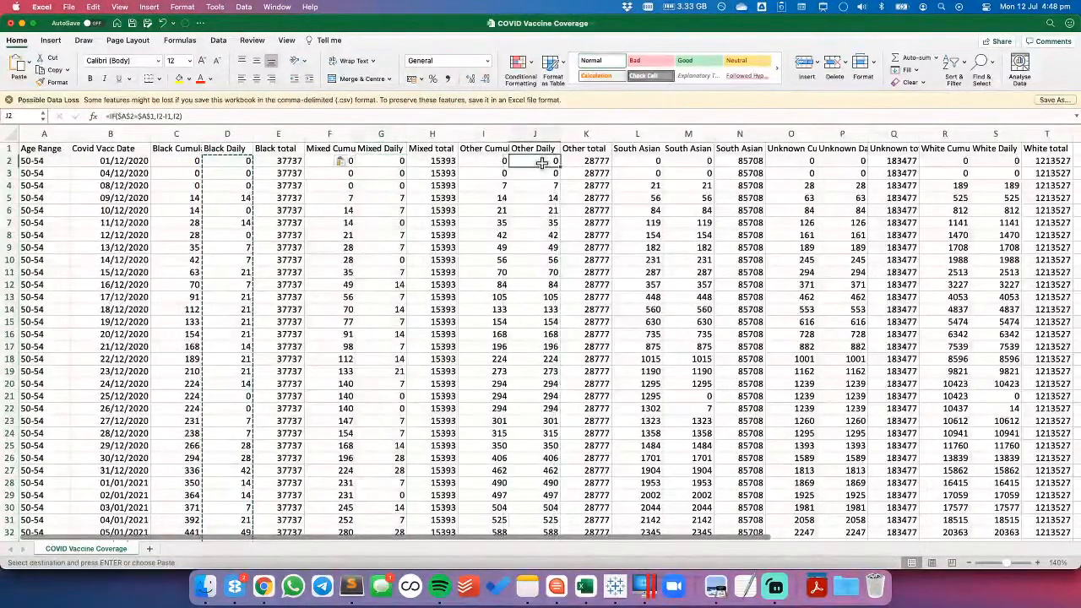
key(super+v)
Step: Paste the same formulas into the South Asian, Unknown and White Daily columns from row 2 and save the workbook
click(690, 160)
key(super+v)
key(super+v)
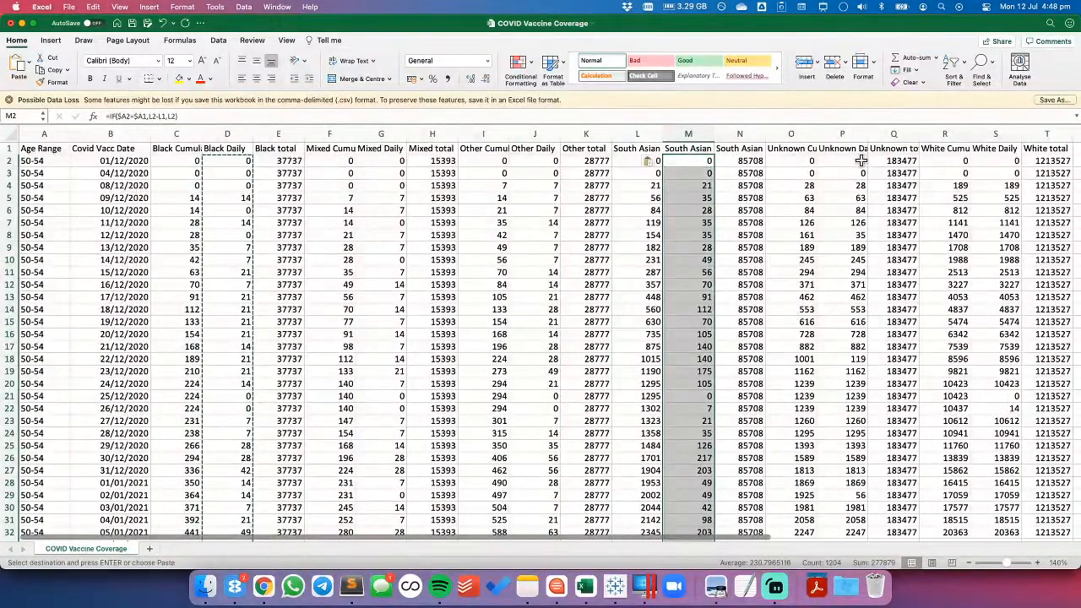
click(861, 161)
key(super+v)
click(995, 164)
key(super+v)
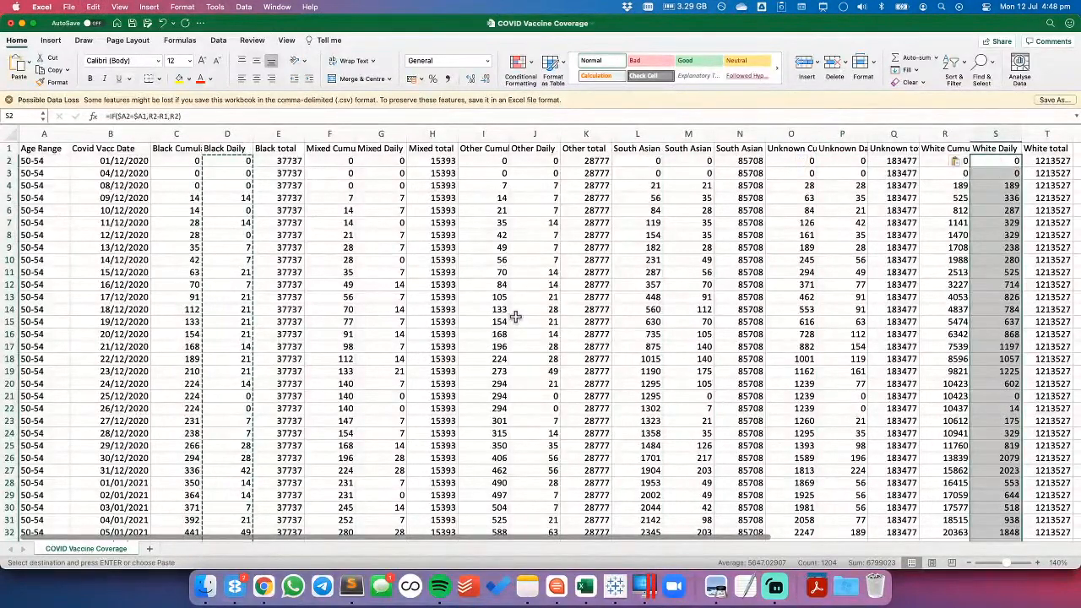
click(515, 316)
key(super+s)
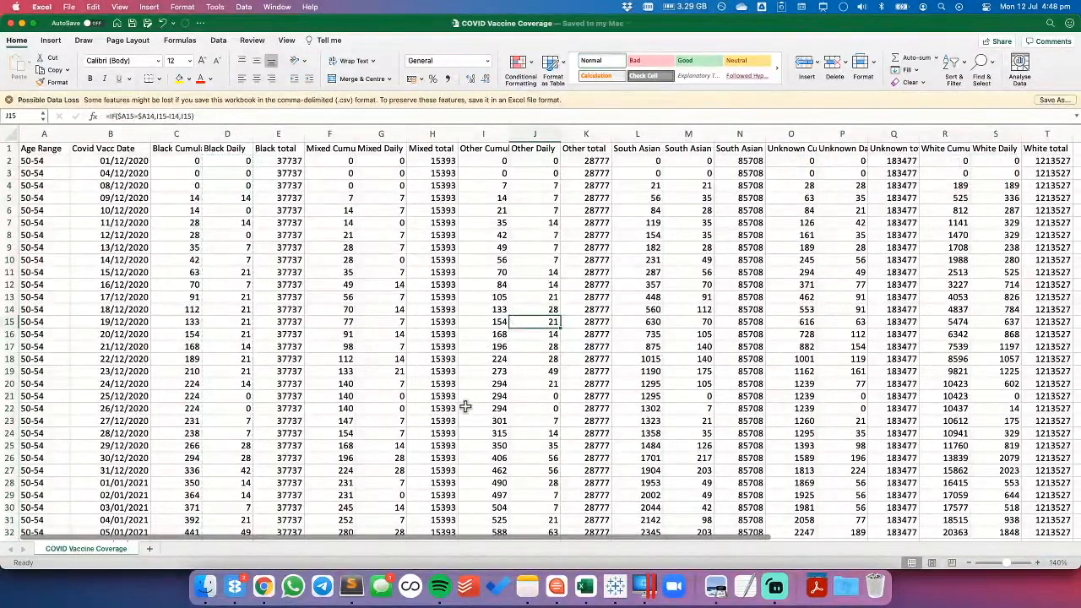
Step: Switch to Tableau and refresh the COVID Vaccine Coverage data source
scroll(472, 423, right, 1)
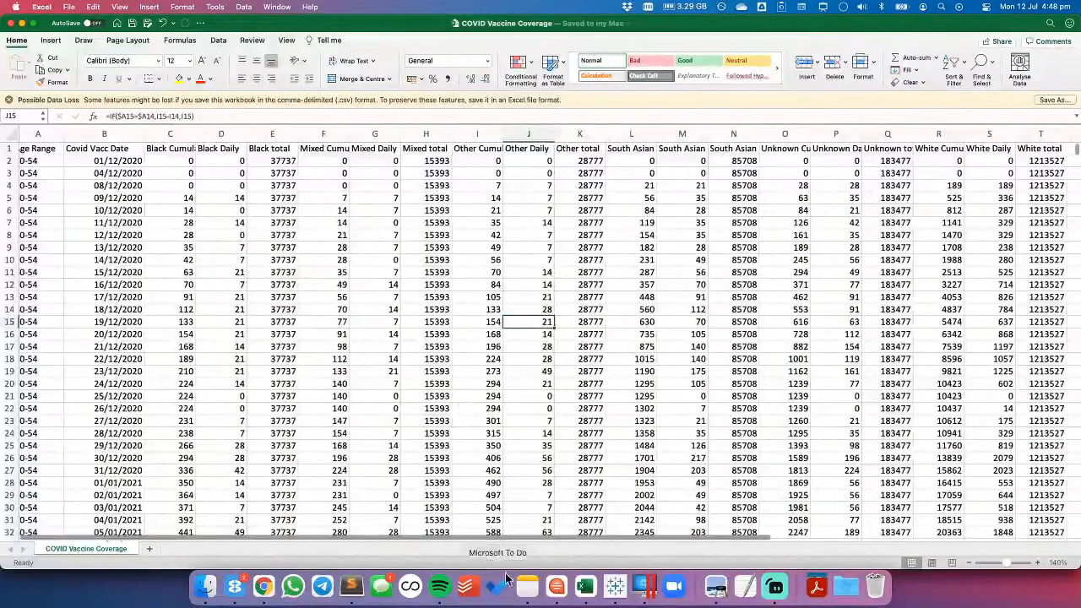
click(614, 585)
right_click(53, 76)
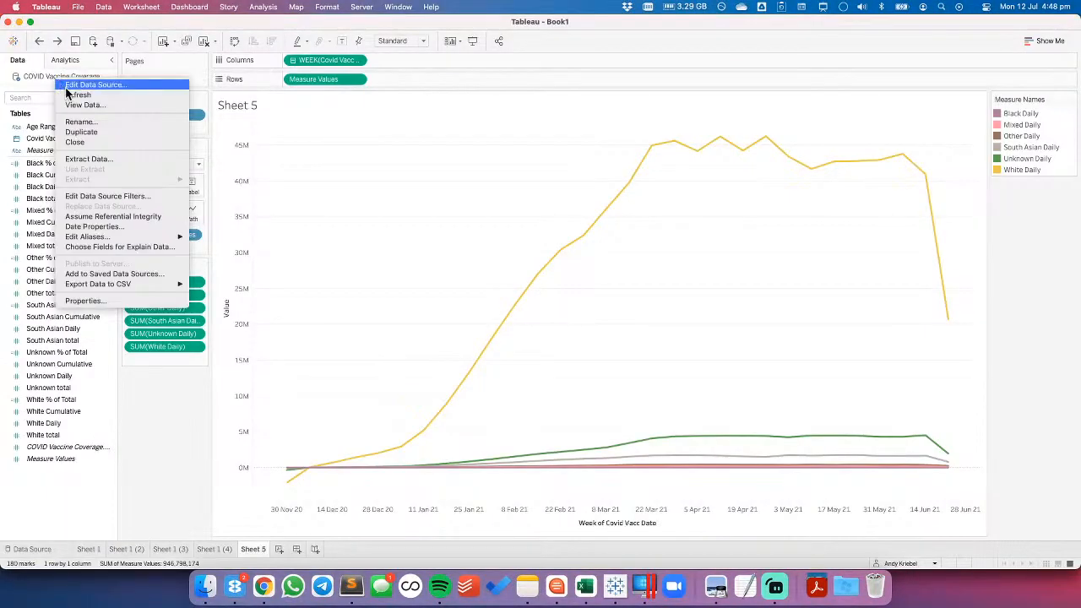
click(399, 235)
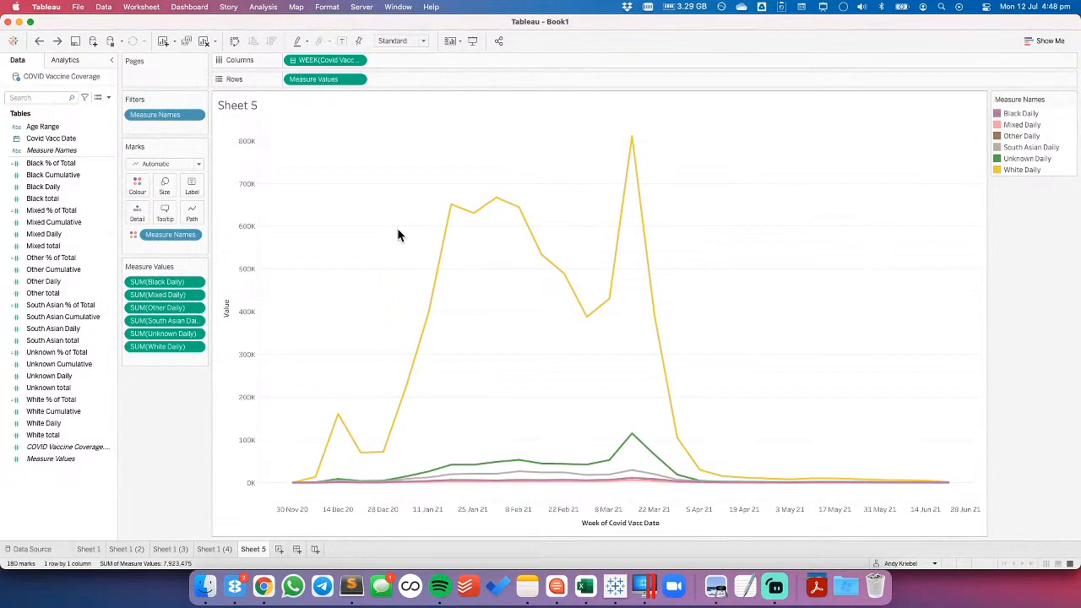
Step: Switch to Excel to check the White Daily column's sum and return to Tableau
click(585, 585)
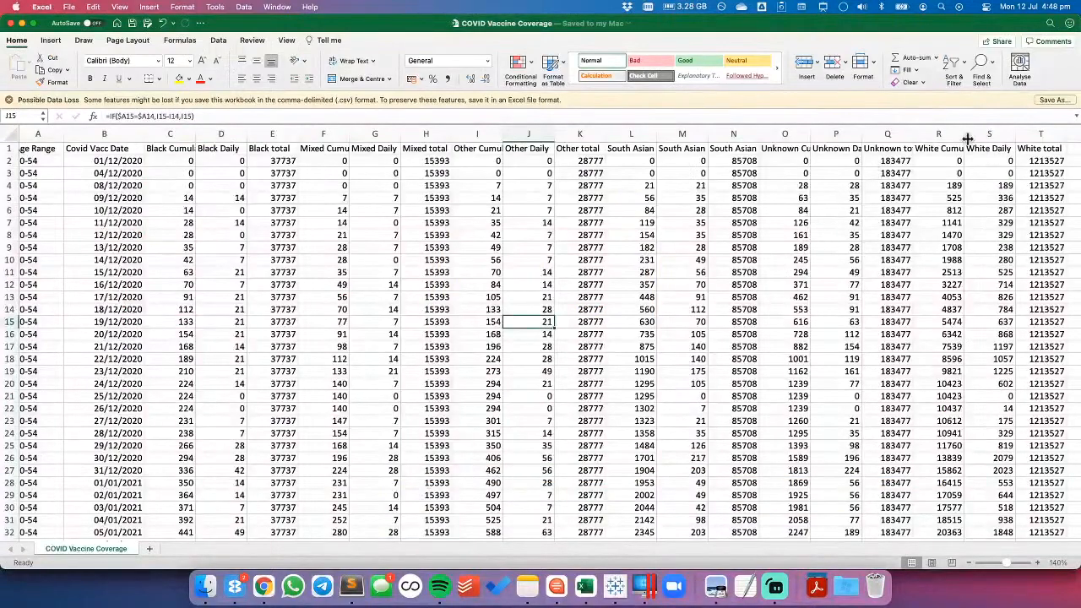
click(975, 134)
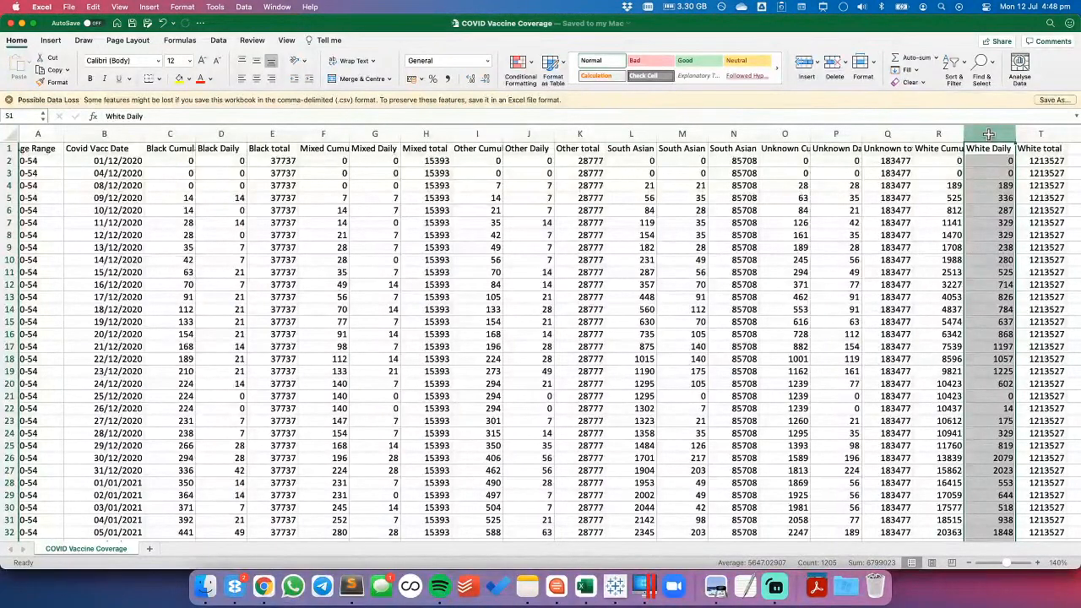
click(617, 587)
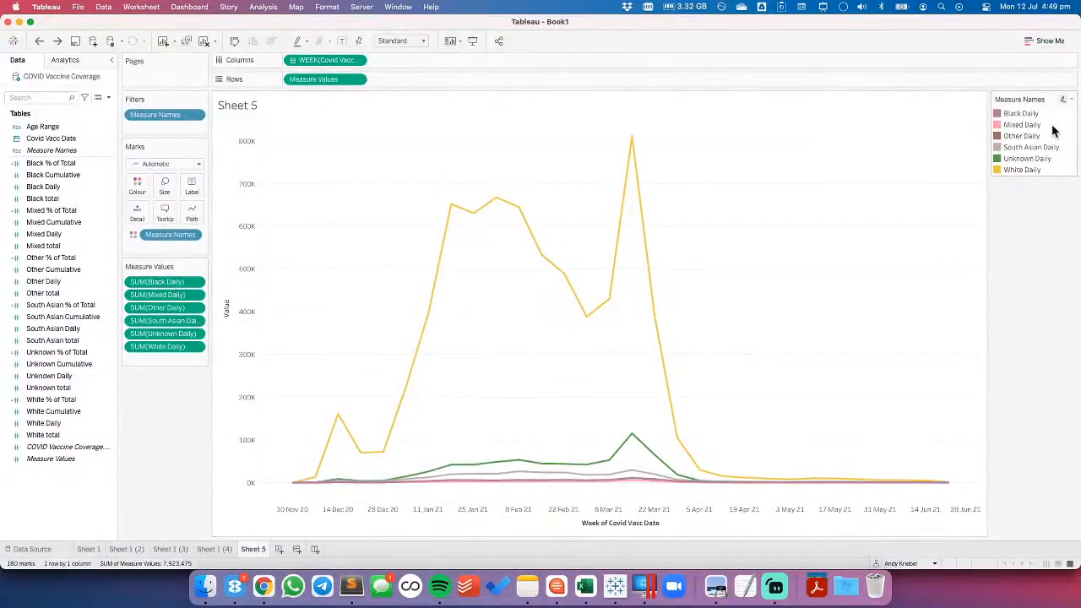
Step: Keep only the White Daily line in the Sheet 5 chart to inspect it, and undo that filter
click(1019, 171)
click(929, 181)
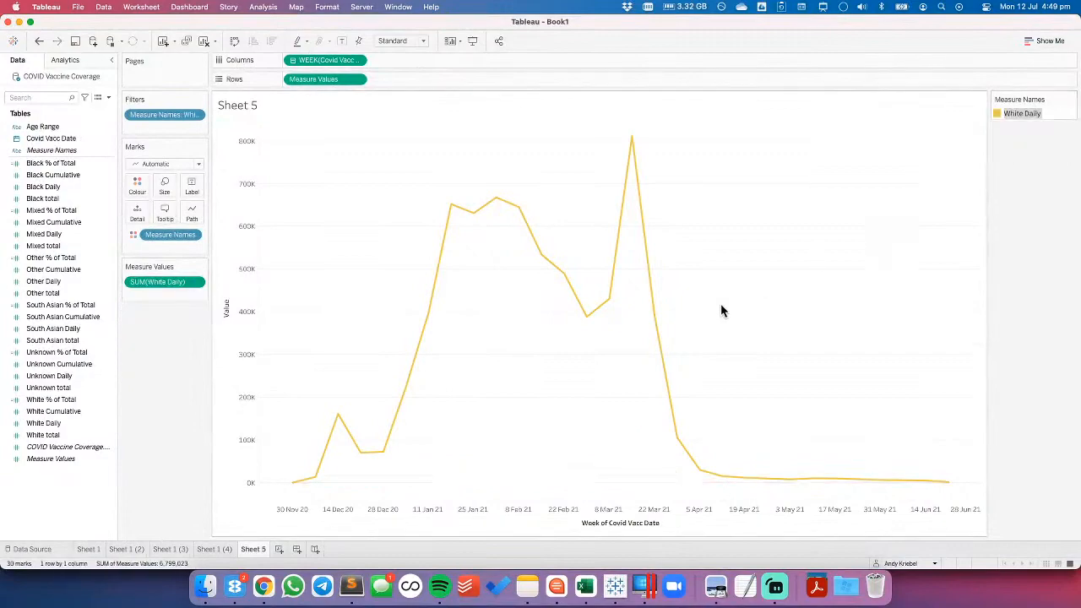
click(314, 348)
click(37, 42)
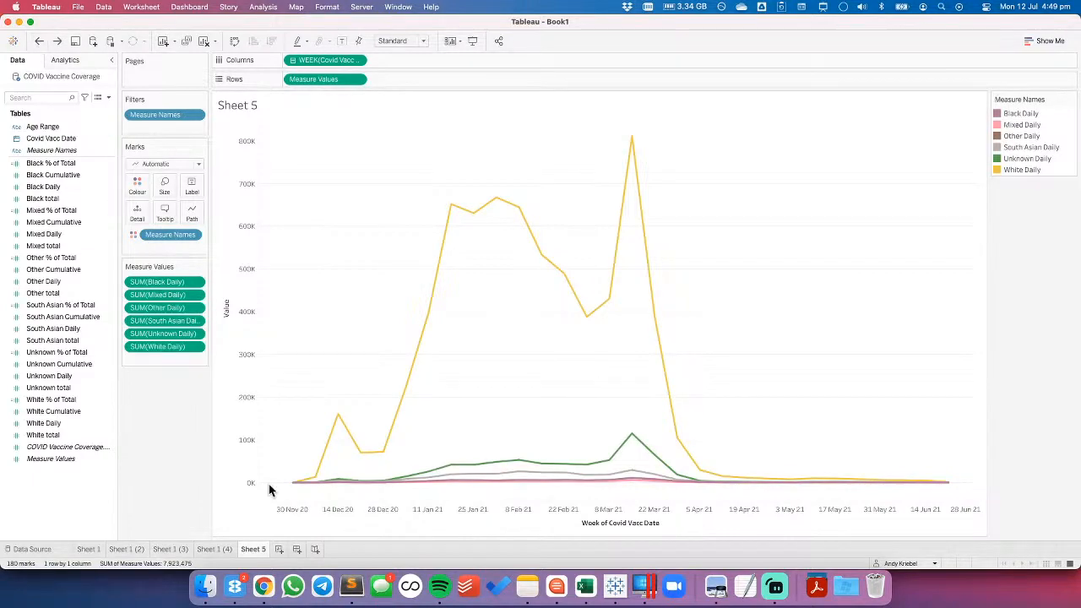
Step: Add a new worksheet, review the % of Total chart on Sheet 1 (2), and return to the empty Sheet 6
click(280, 549)
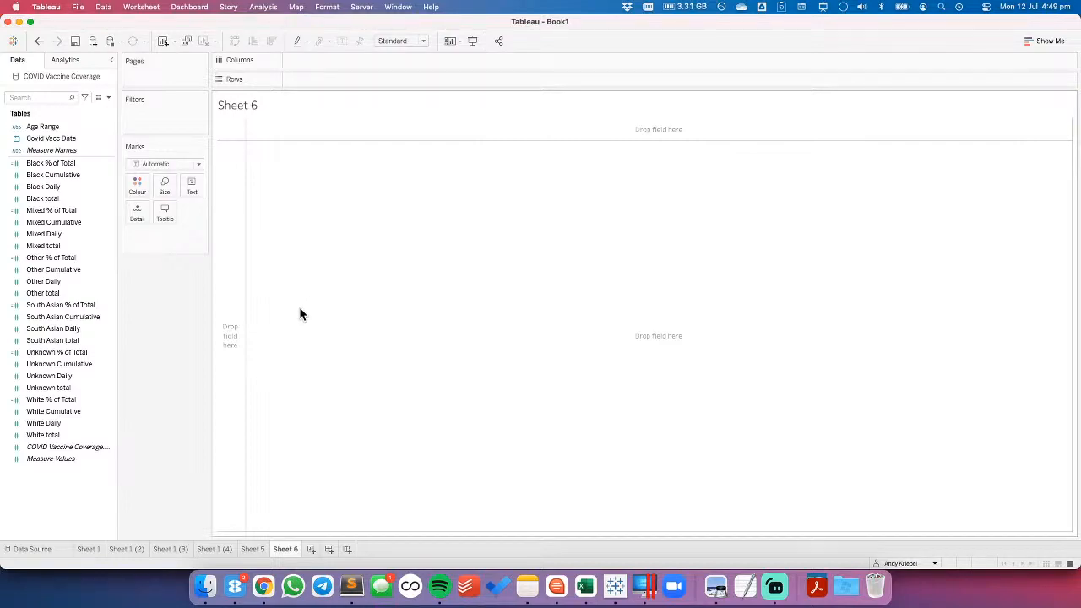
click(126, 550)
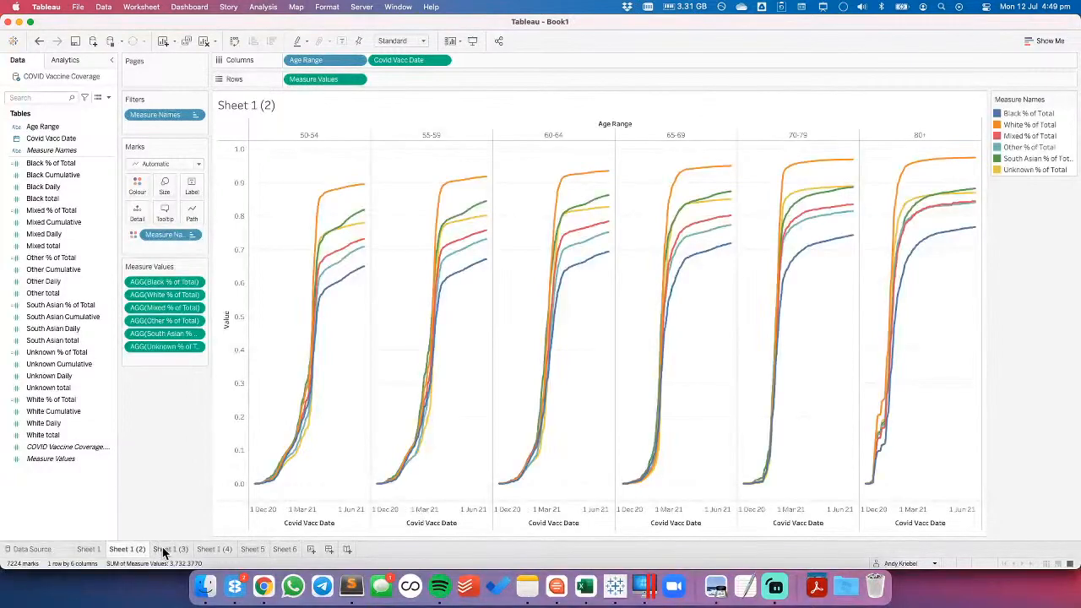
mouse_move(165, 552)
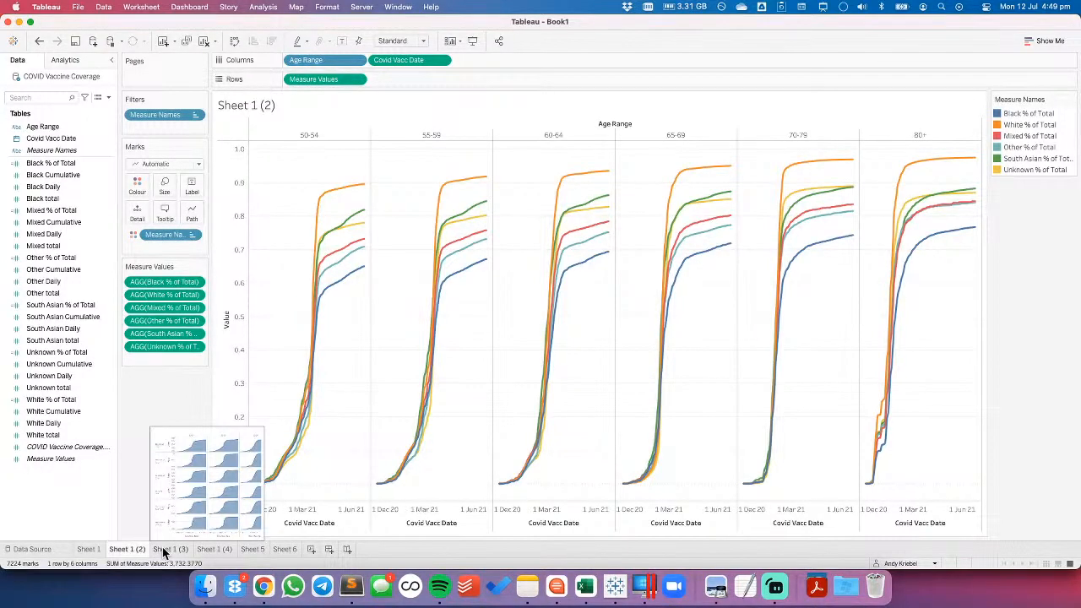
click(283, 549)
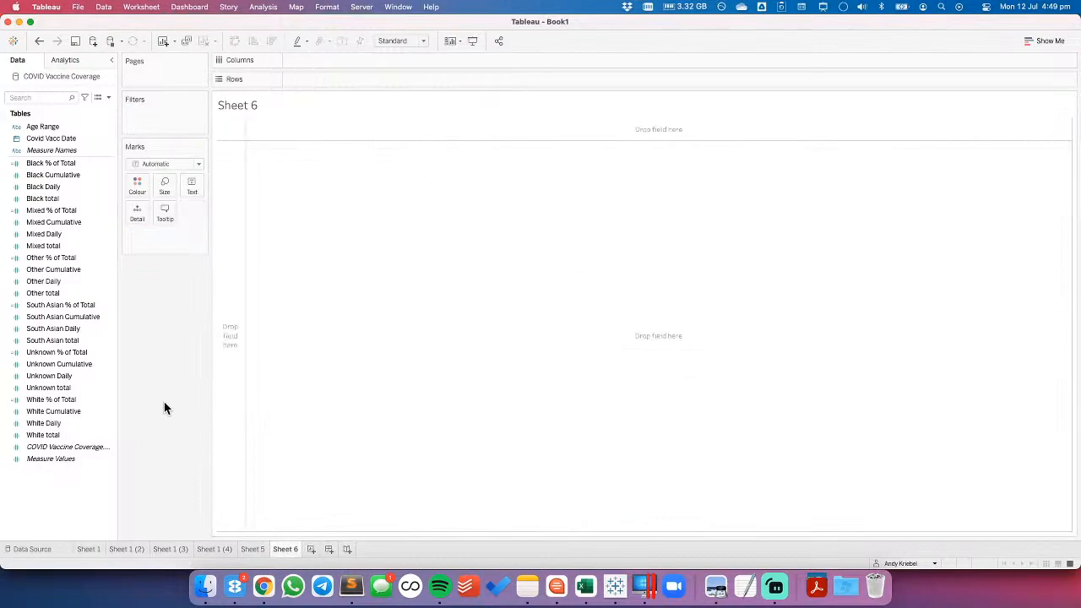
Step: Create a calculated field named "Black Latest % of Total"
click(109, 99)
click(85, 110)
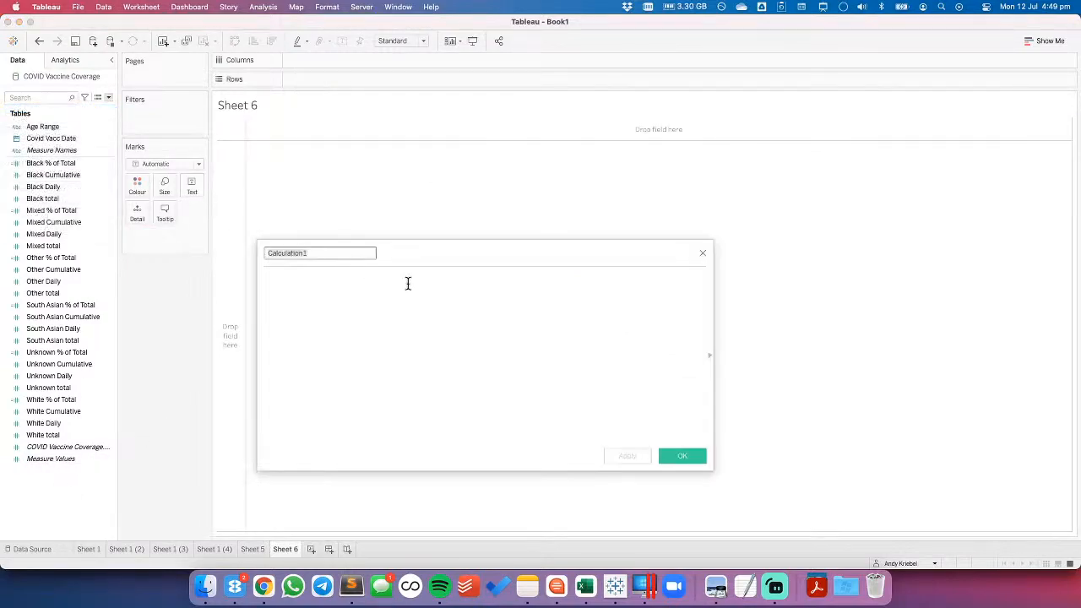
text(Black Latest Cumu)
key(BackSpace)
key(BackSpace)
key(BackSpace)
key(BackSpace)
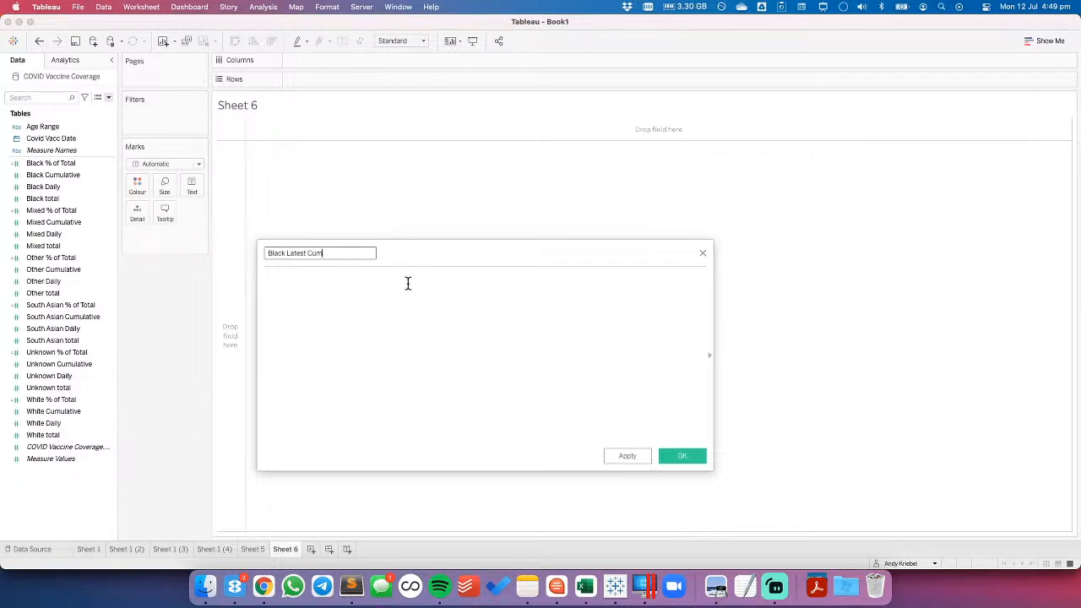
text(% of Total)
Step: Begin the calculation's formula with { FIXED [Age Range] : SUM(IF
click(401, 307)
text({ FIXED )
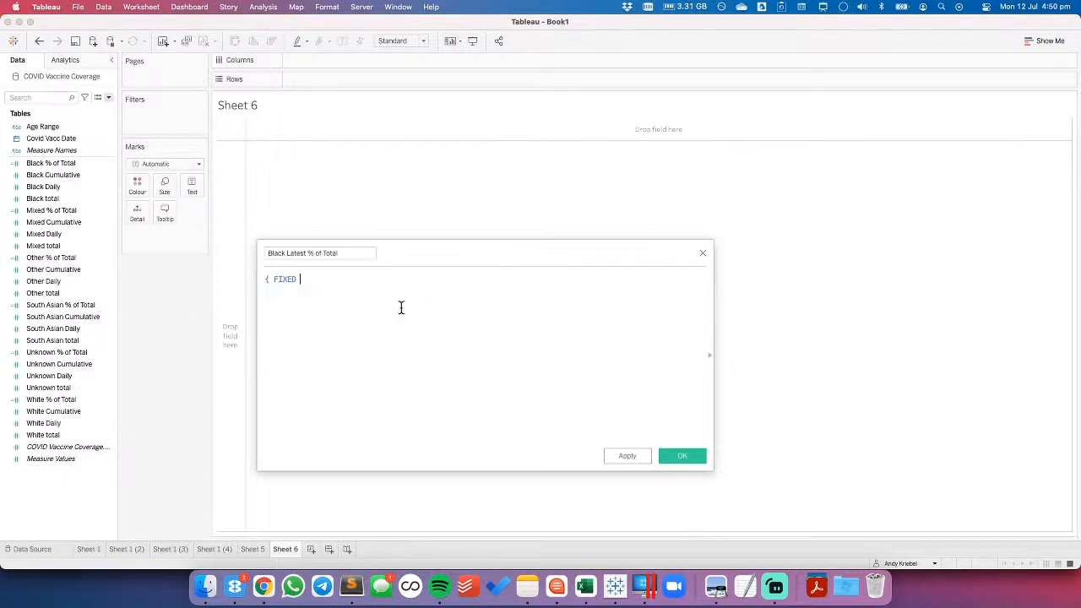
text(age)
key(Return)
text(: SUM()
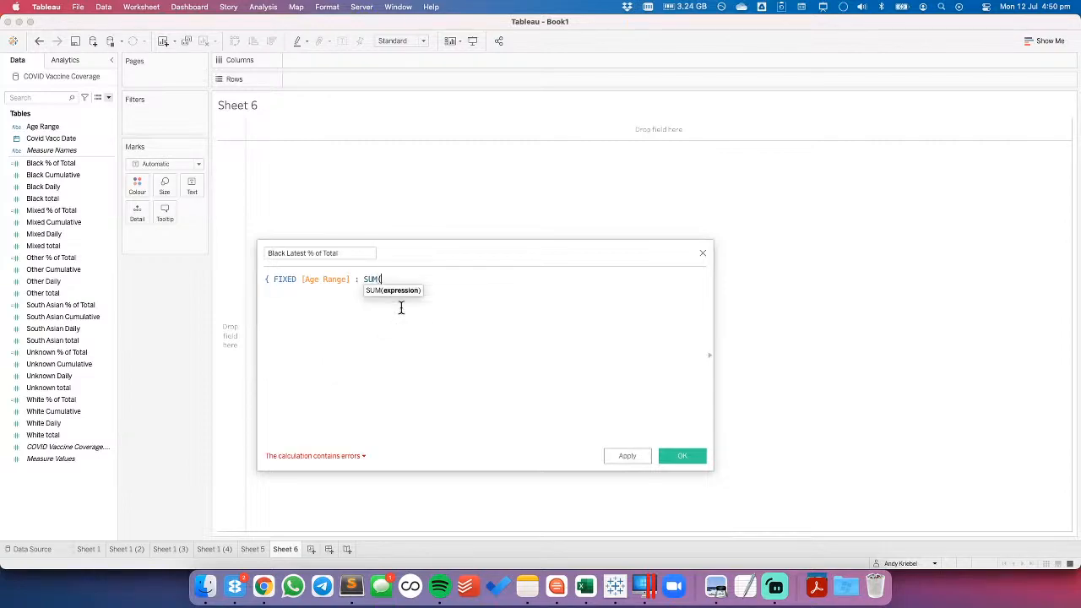
text(IF)
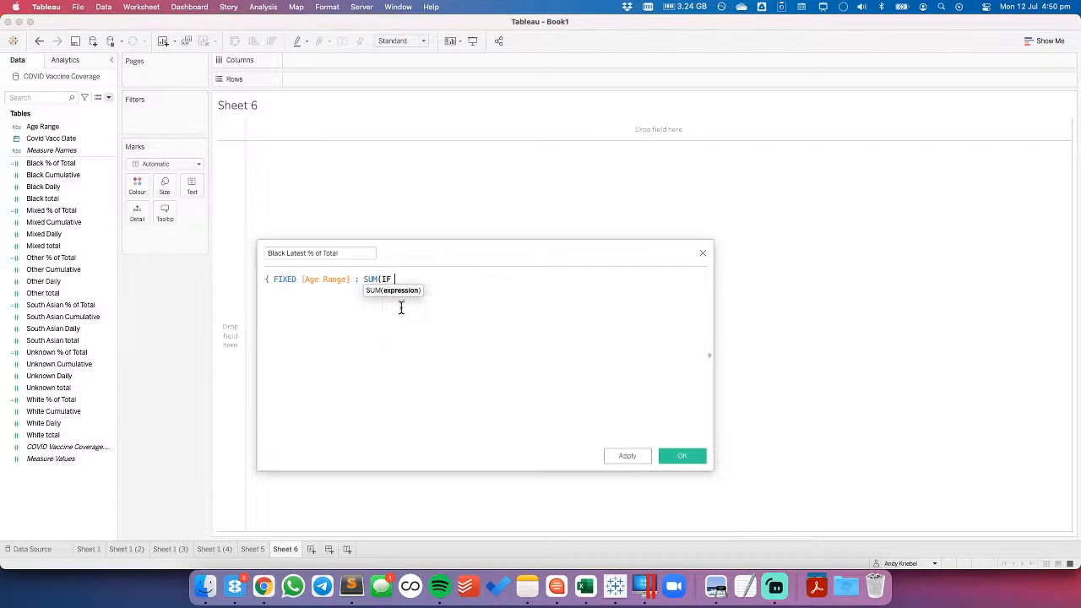